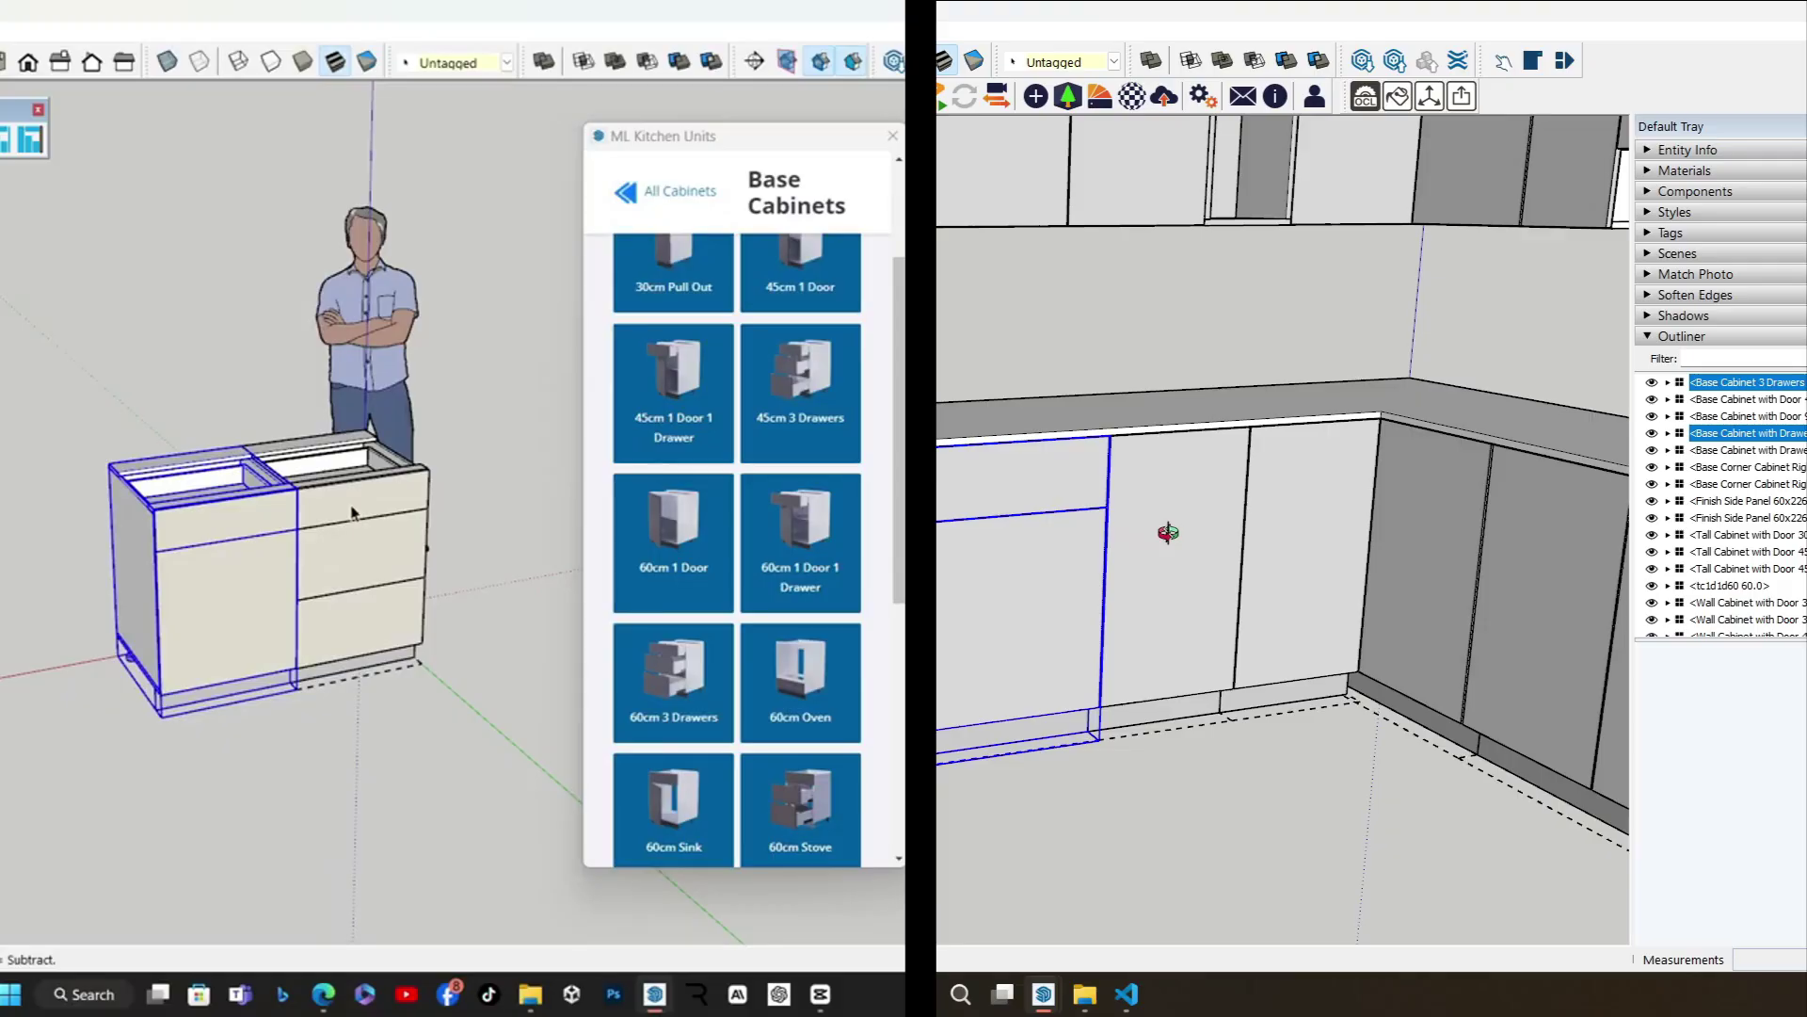
Give the demo base cabinet's door the dark grey P200 finish
click(352, 512)
middle_drag(1168, 533, 1129, 528)
right_click(1073, 563)
click(1082, 578)
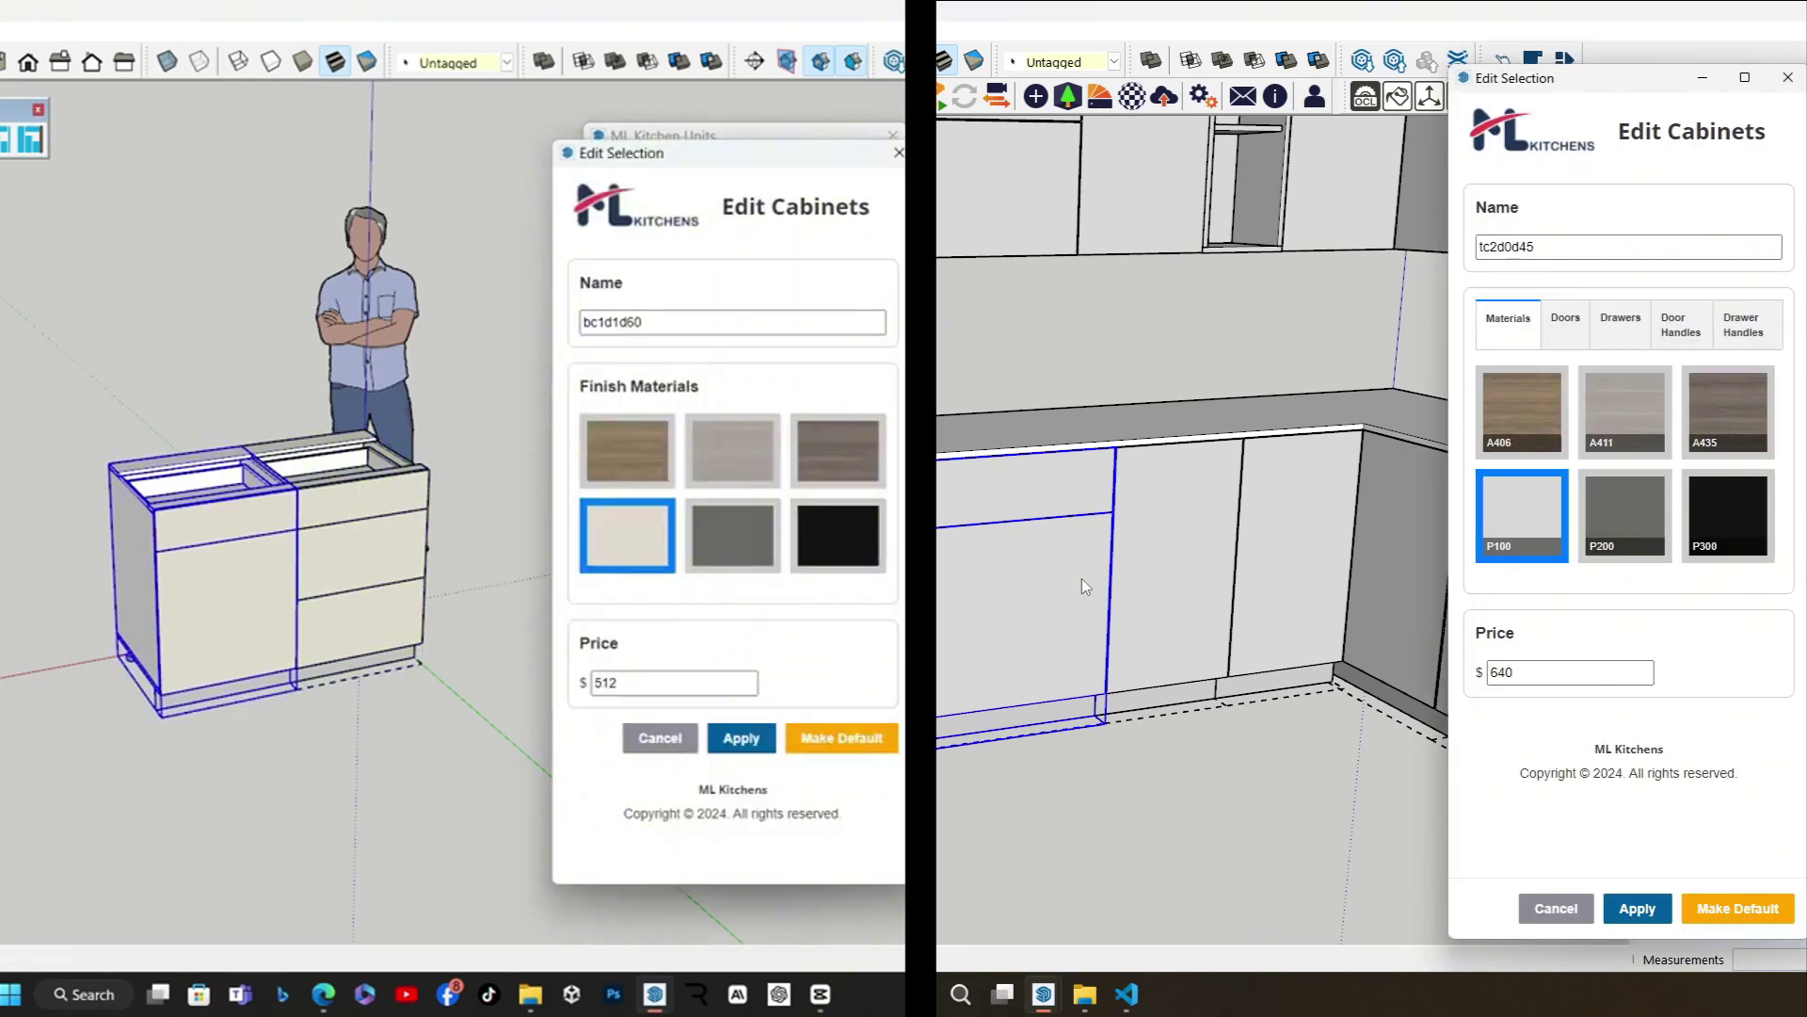
click(1643, 519)
click(736, 551)
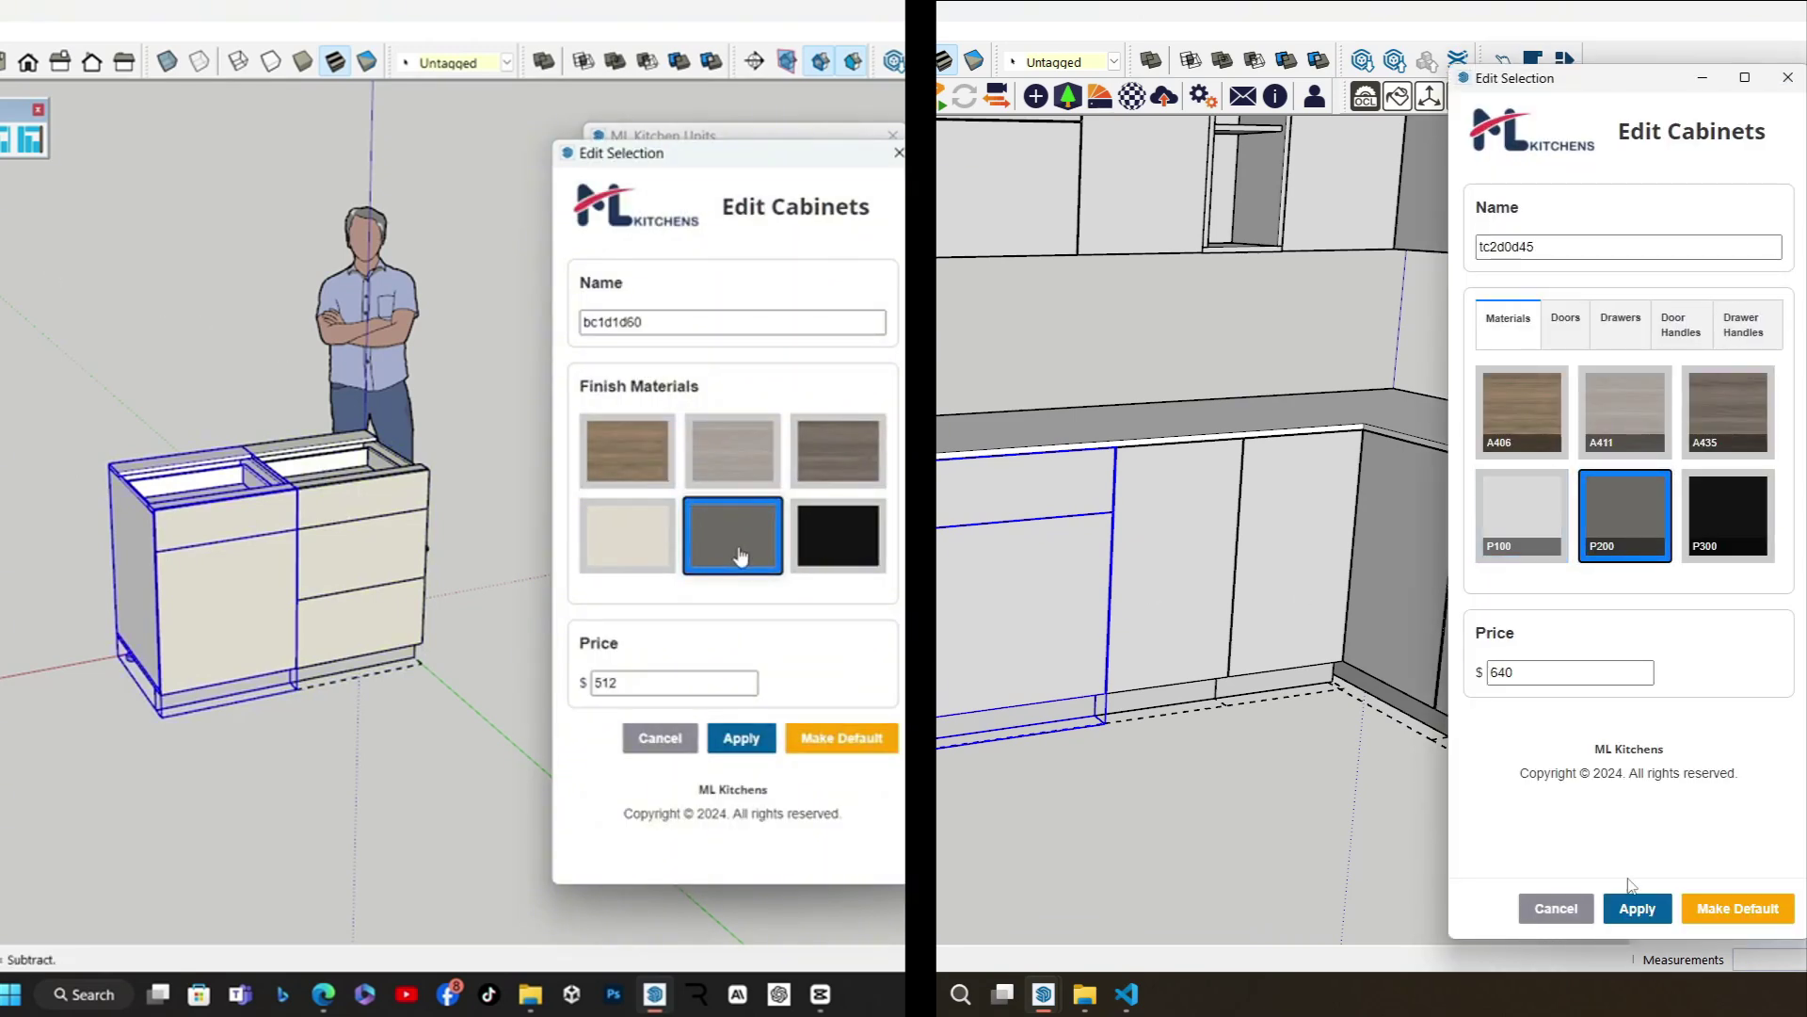
click(1568, 339)
click(742, 738)
Switch the demo cabinet's drawers to the Profile style and select its price amount
scroll(1619, 443, down, 1)
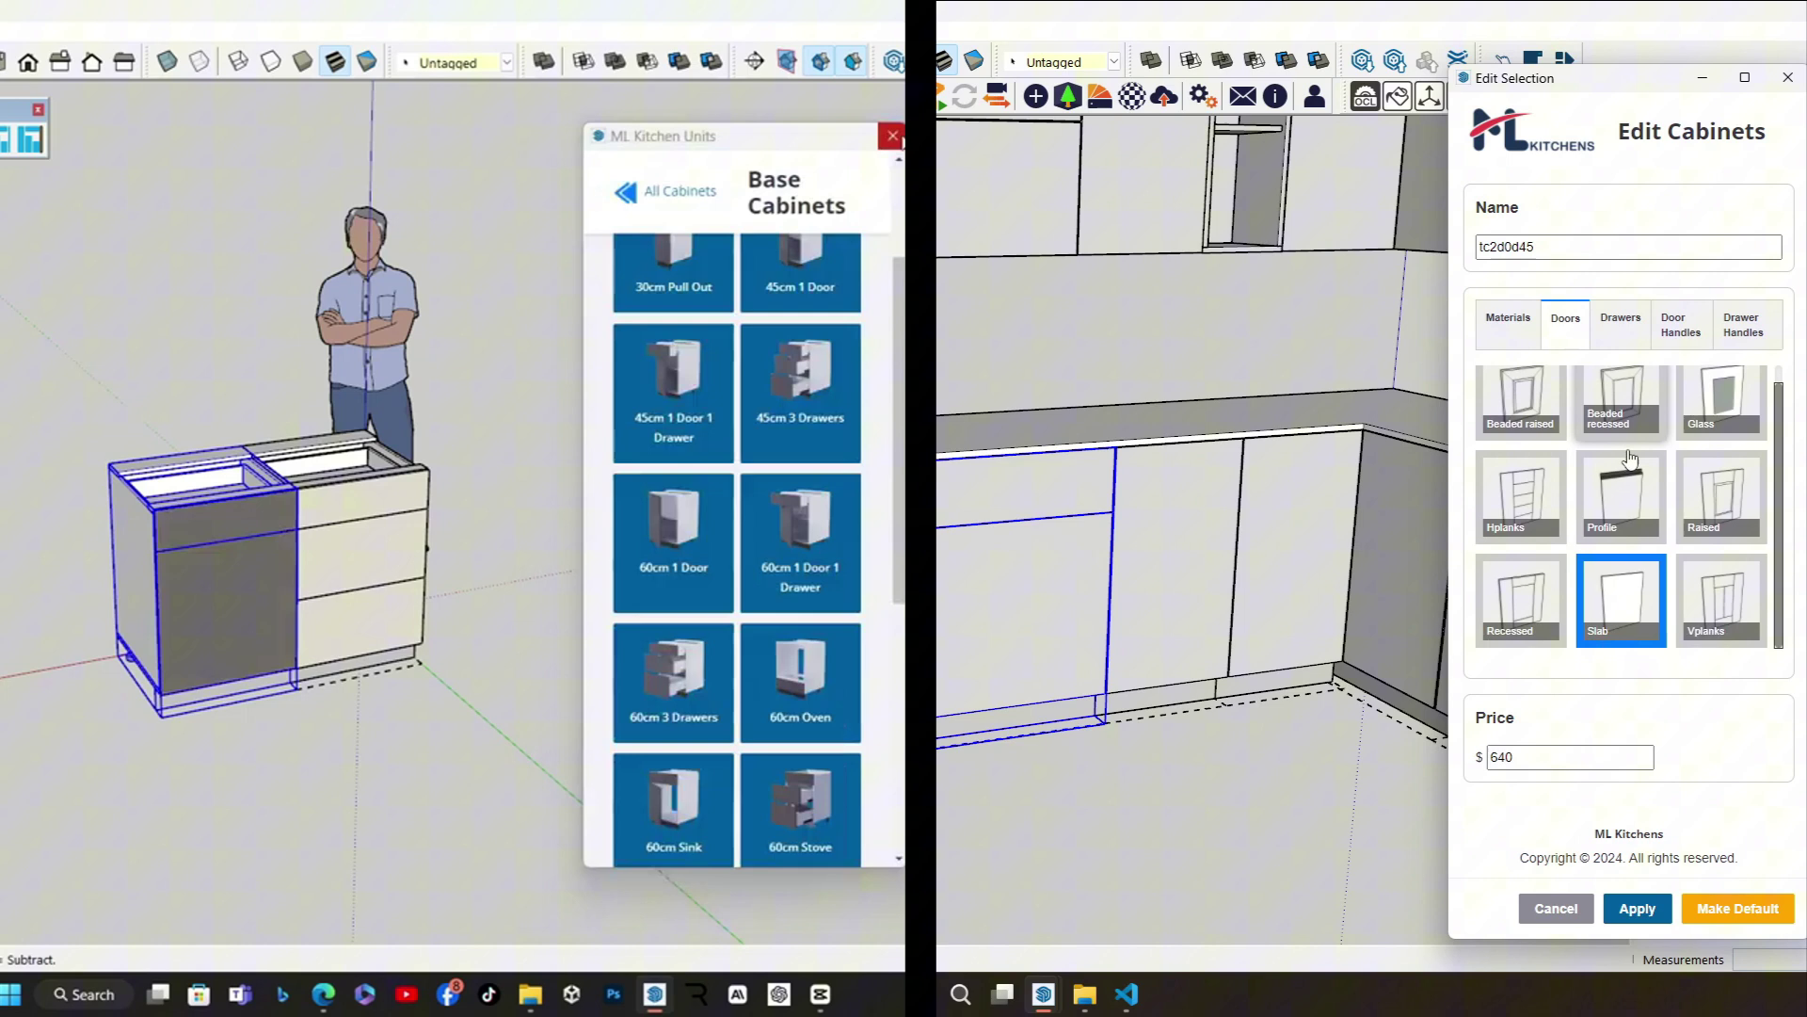
middle_drag(475, 532, 311, 546)
click(1620, 322)
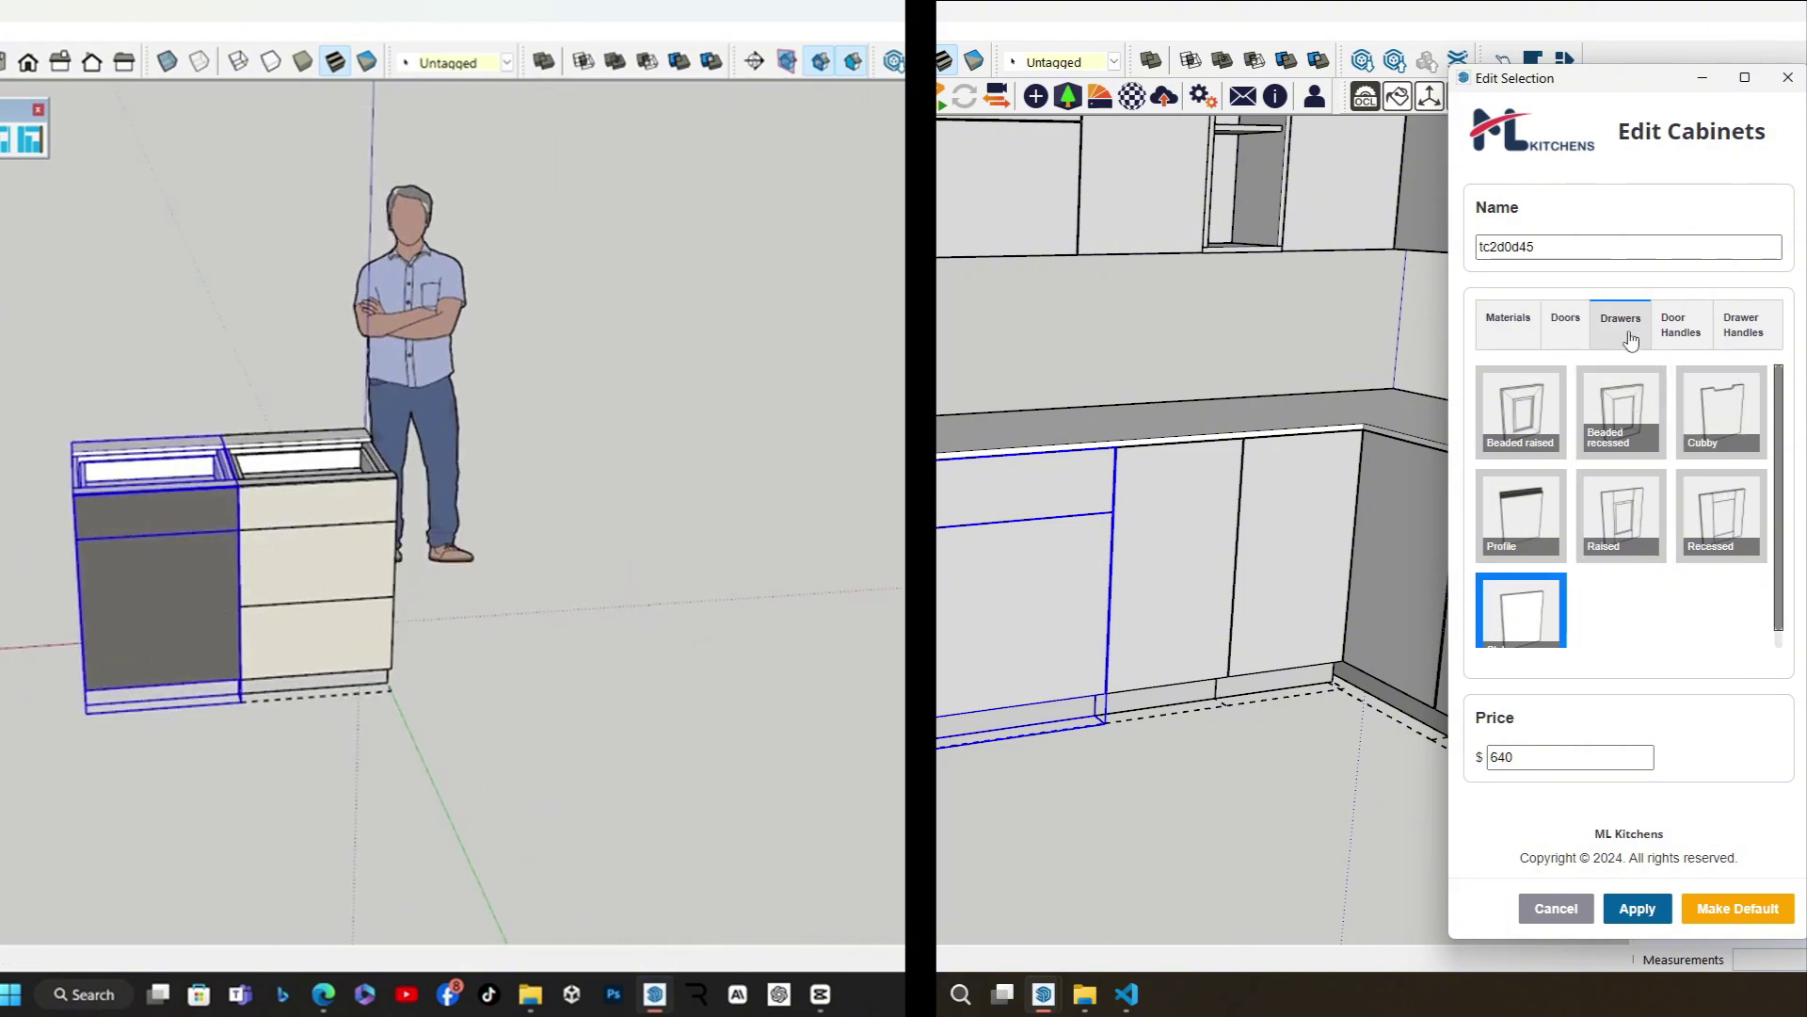
click(1529, 521)
double_click(639, 675)
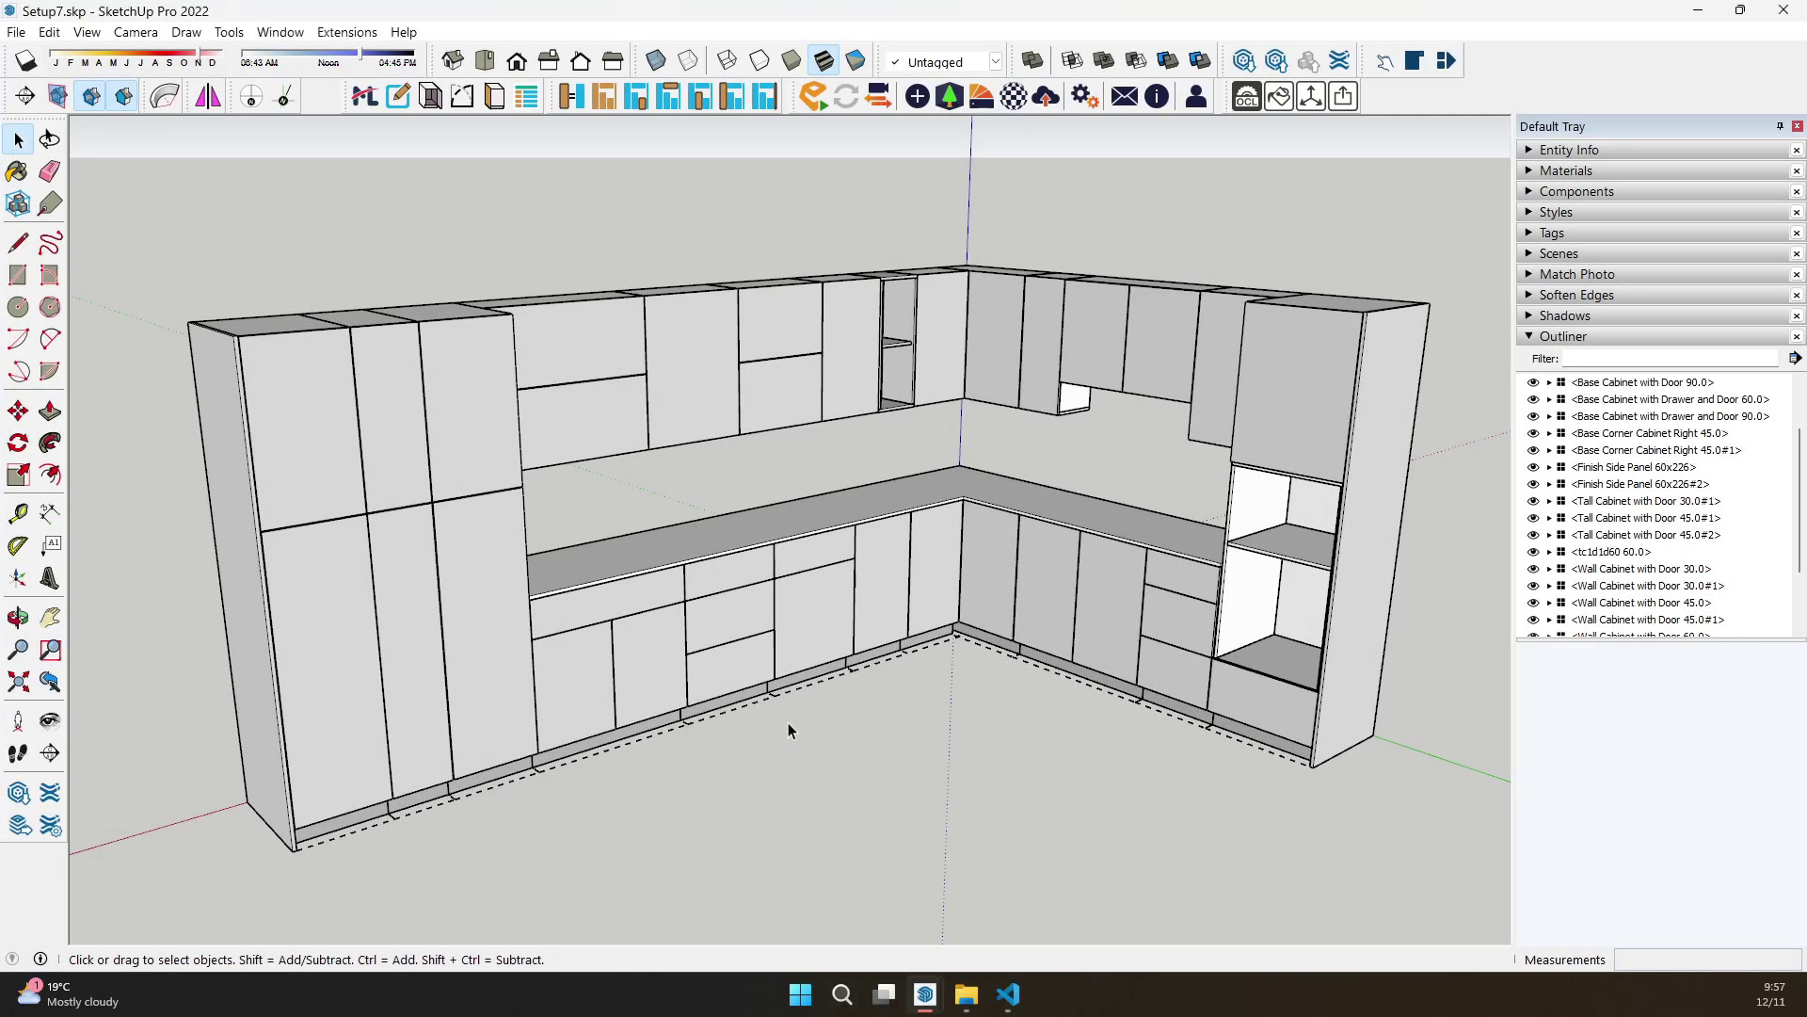
Apply dark grey P200 fronts with Profile drawers to the 60 cm drawer cabinet and its neighbour
middle_drag(788, 721, 628, 660)
click(720, 659)
scroll(723, 637, up, 3)
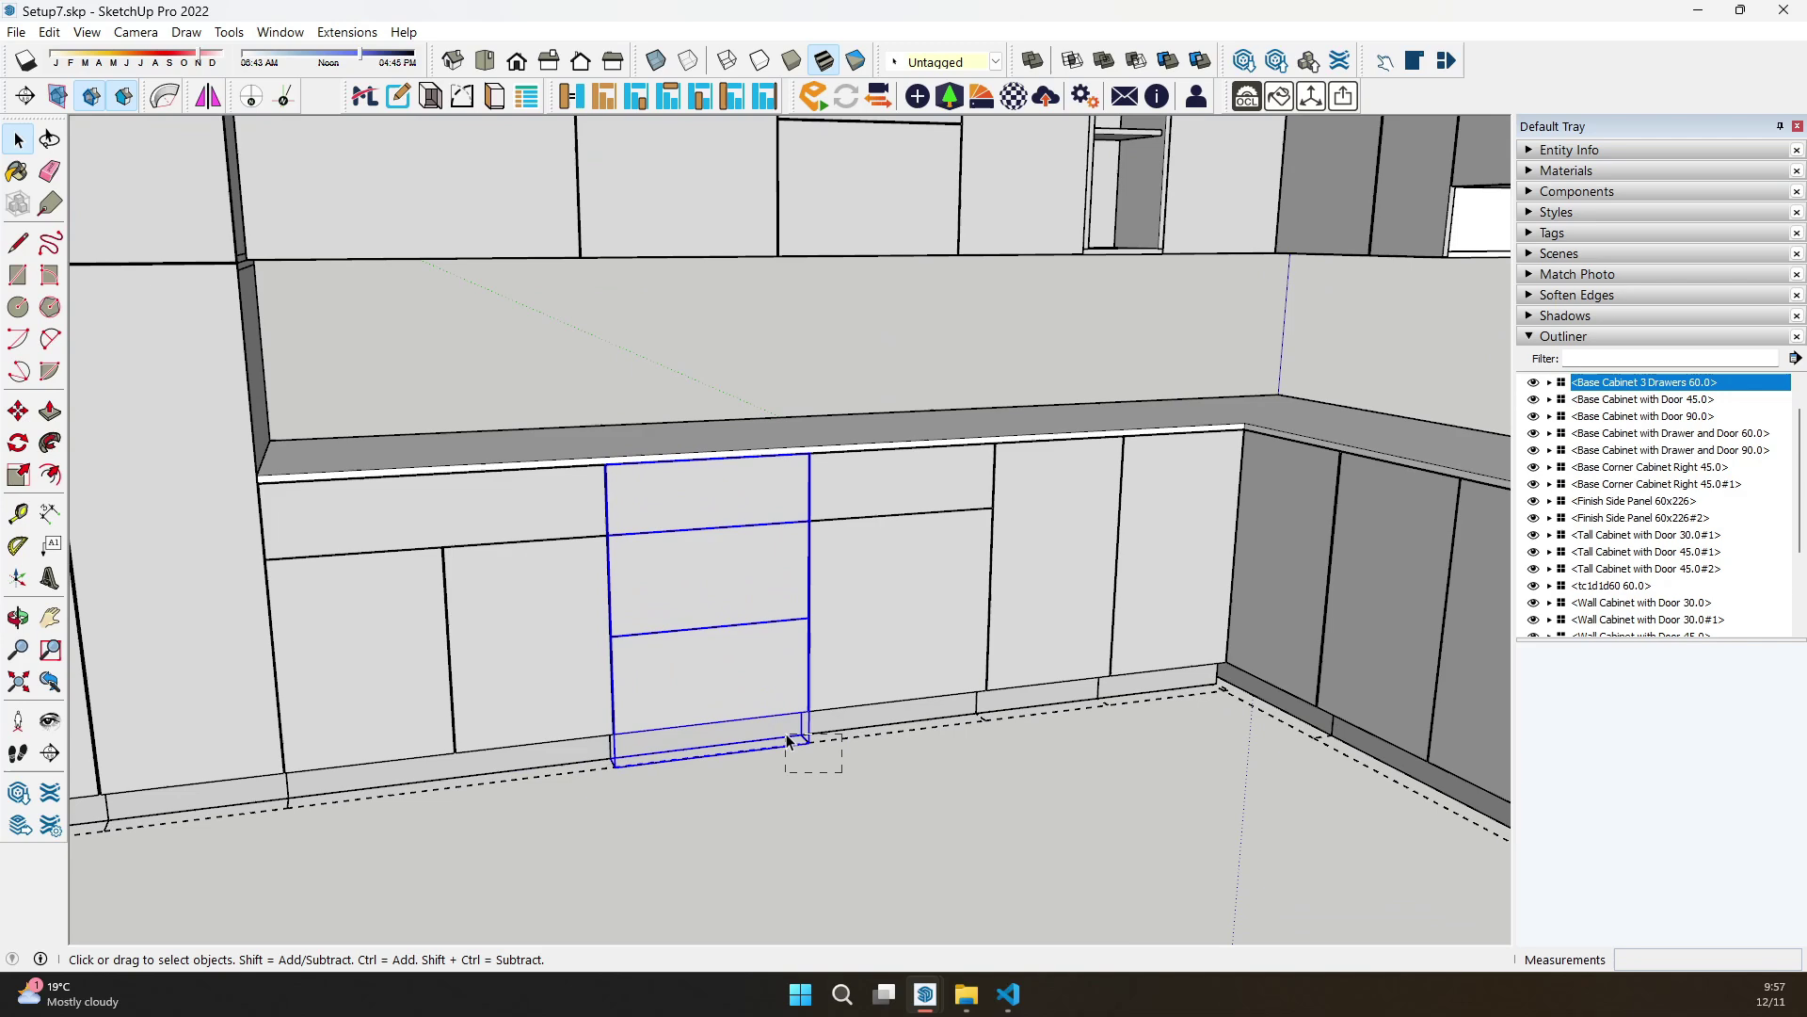
drag(788, 741, 786, 739)
scroll(1055, 551, down, 2)
scroll(1054, 551, up, 2)
click(398, 96)
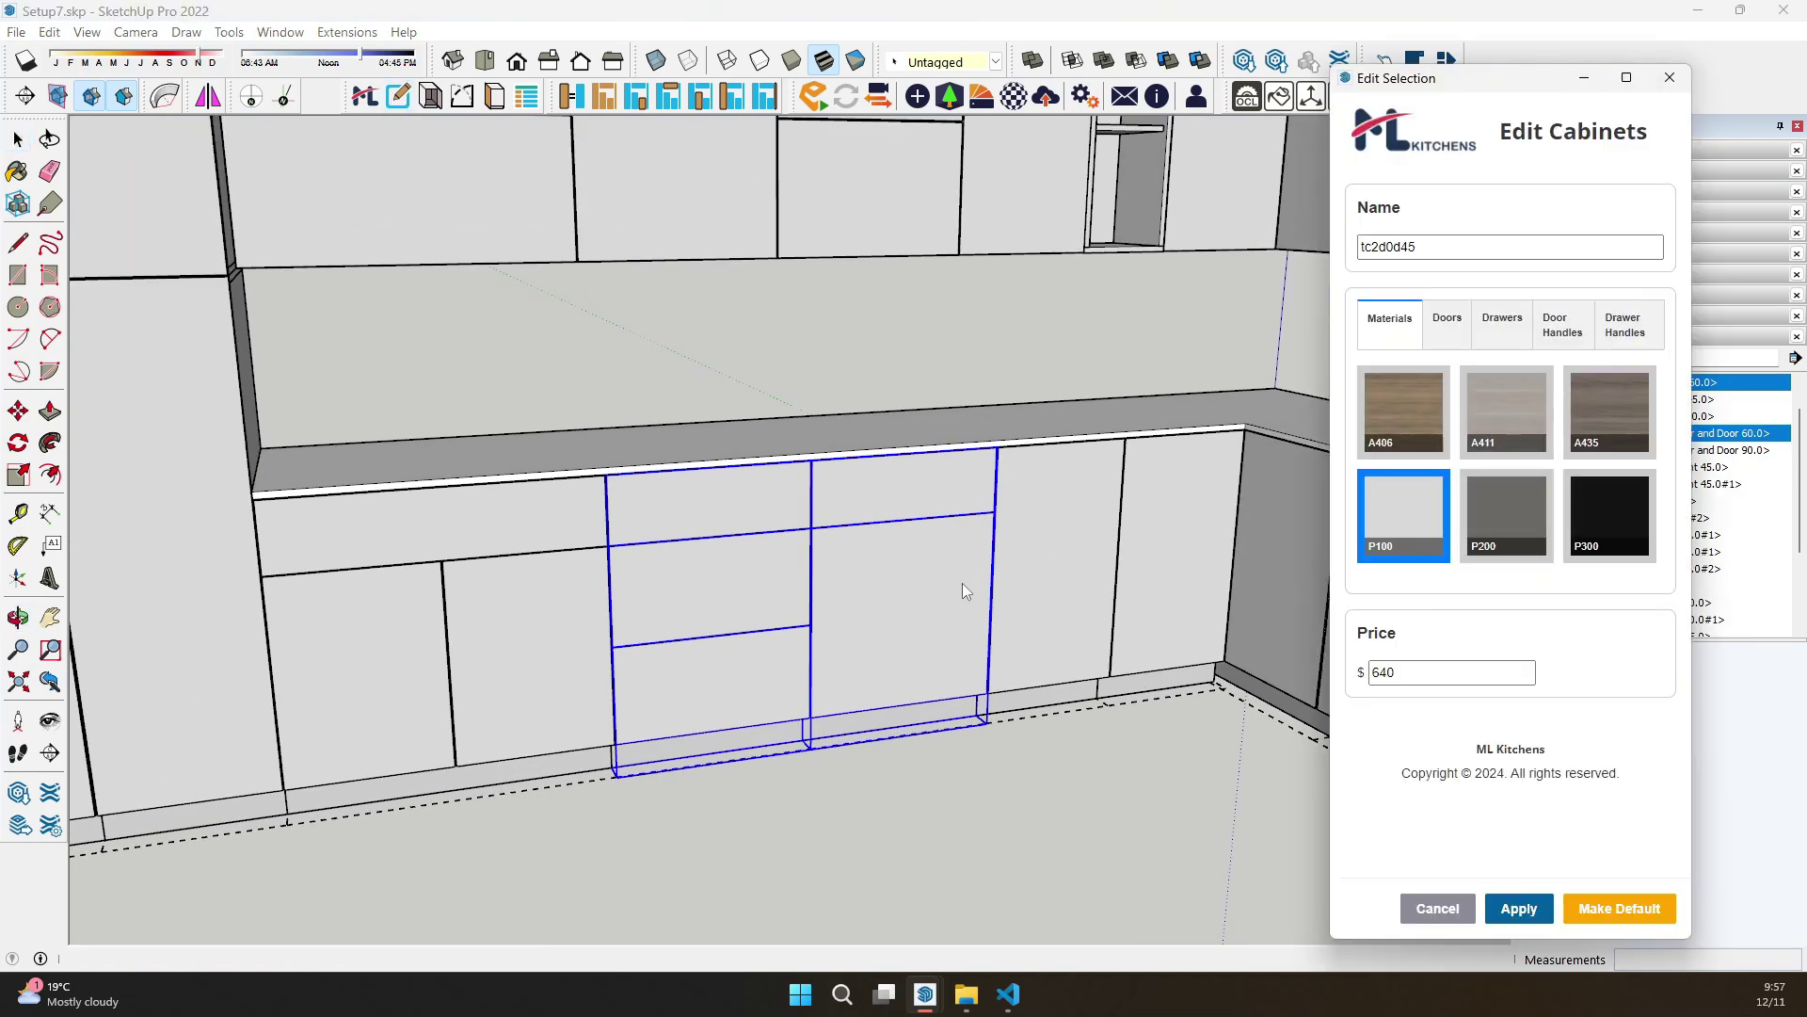
click(1525, 520)
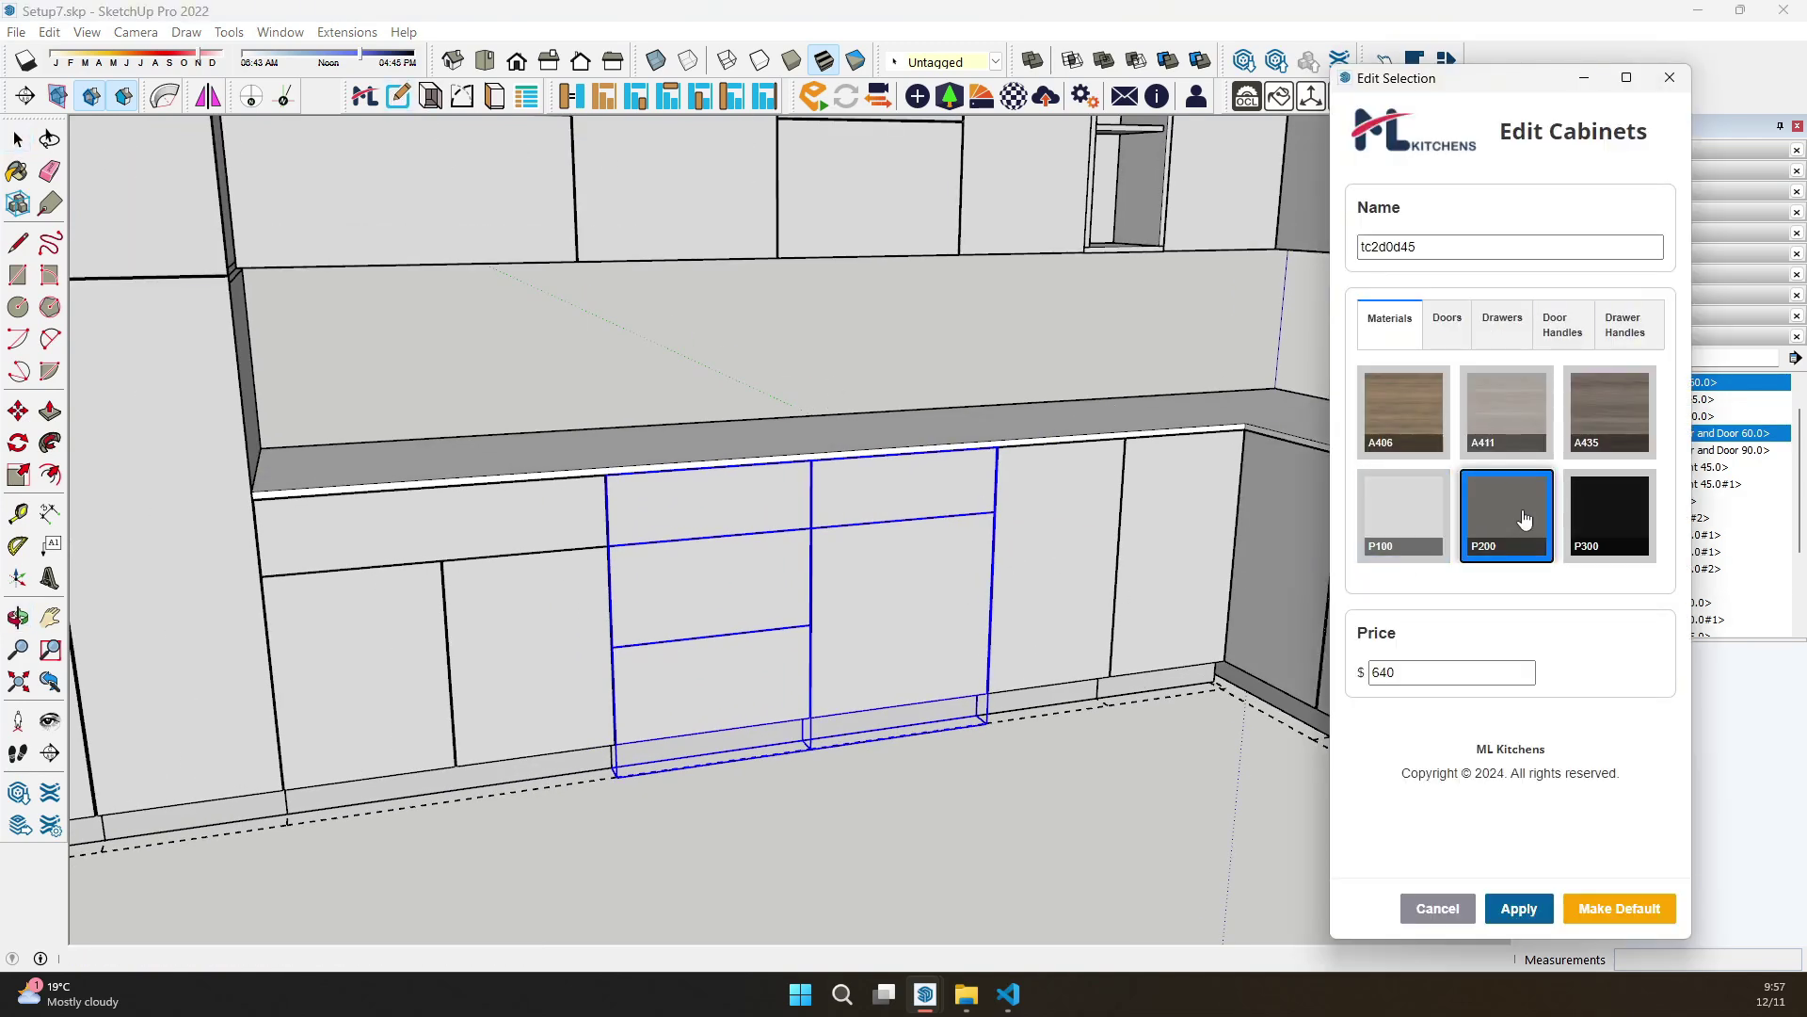
click(1449, 325)
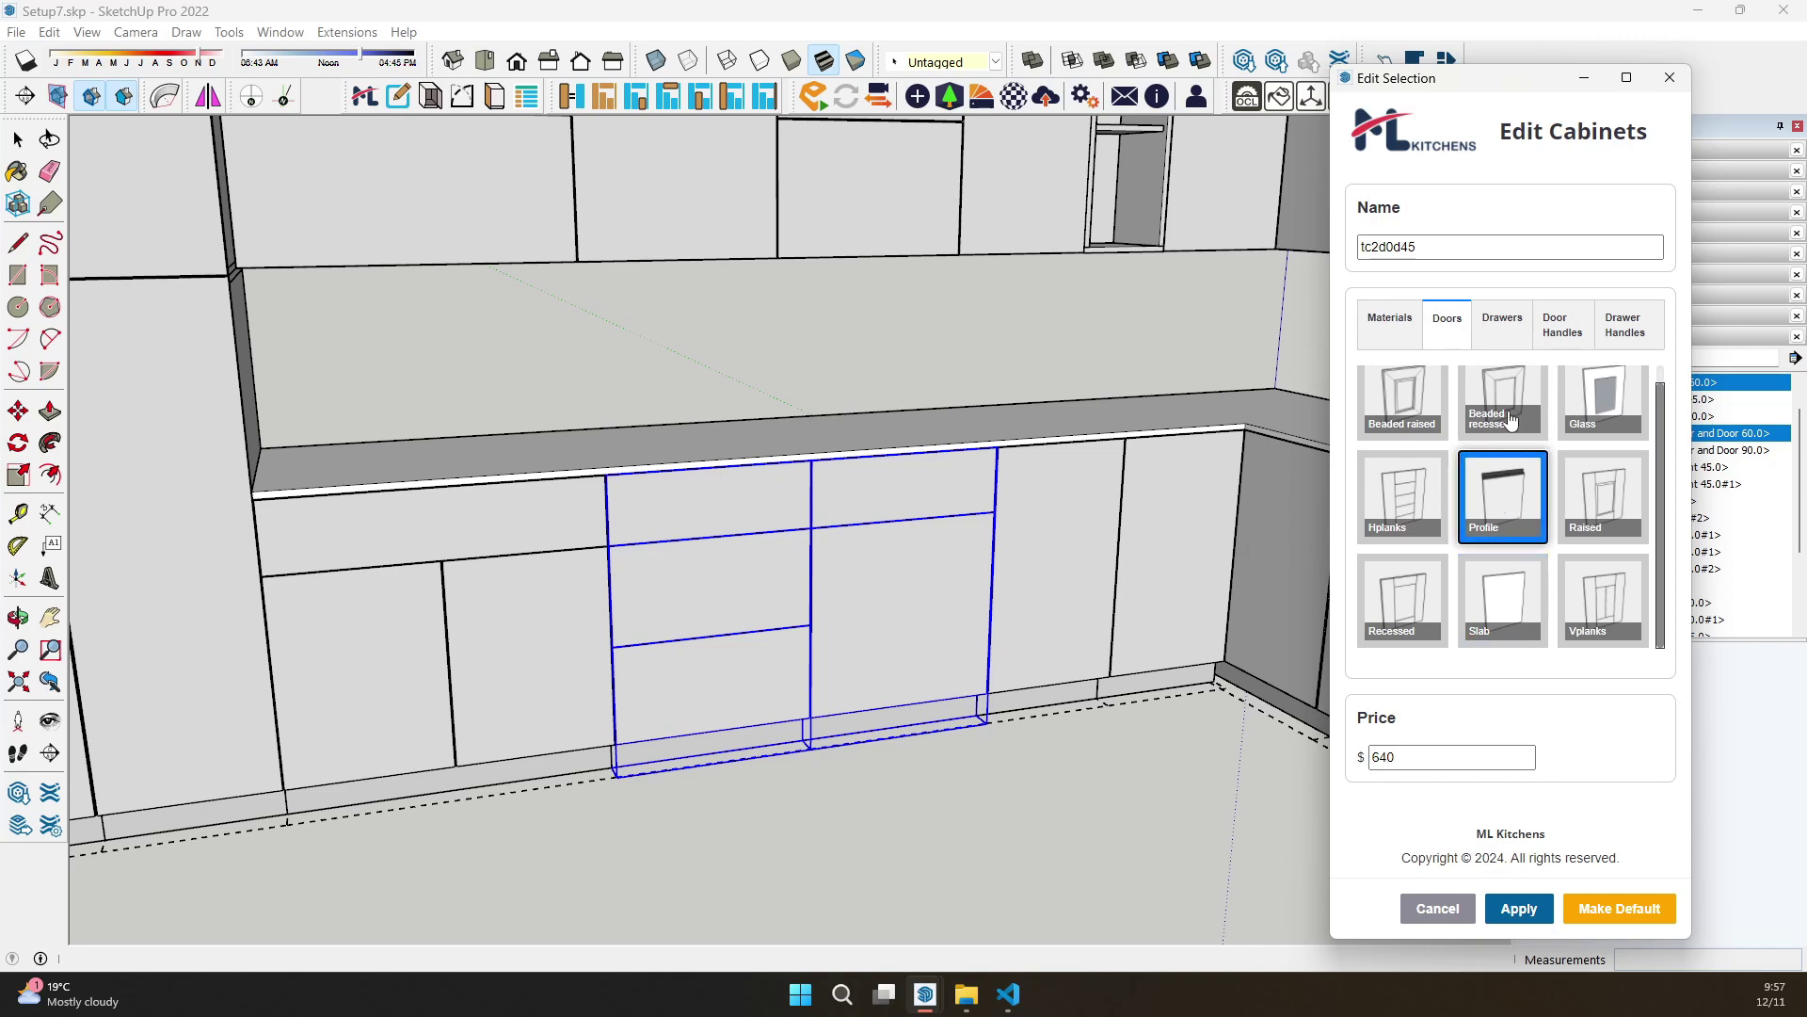
click(1509, 335)
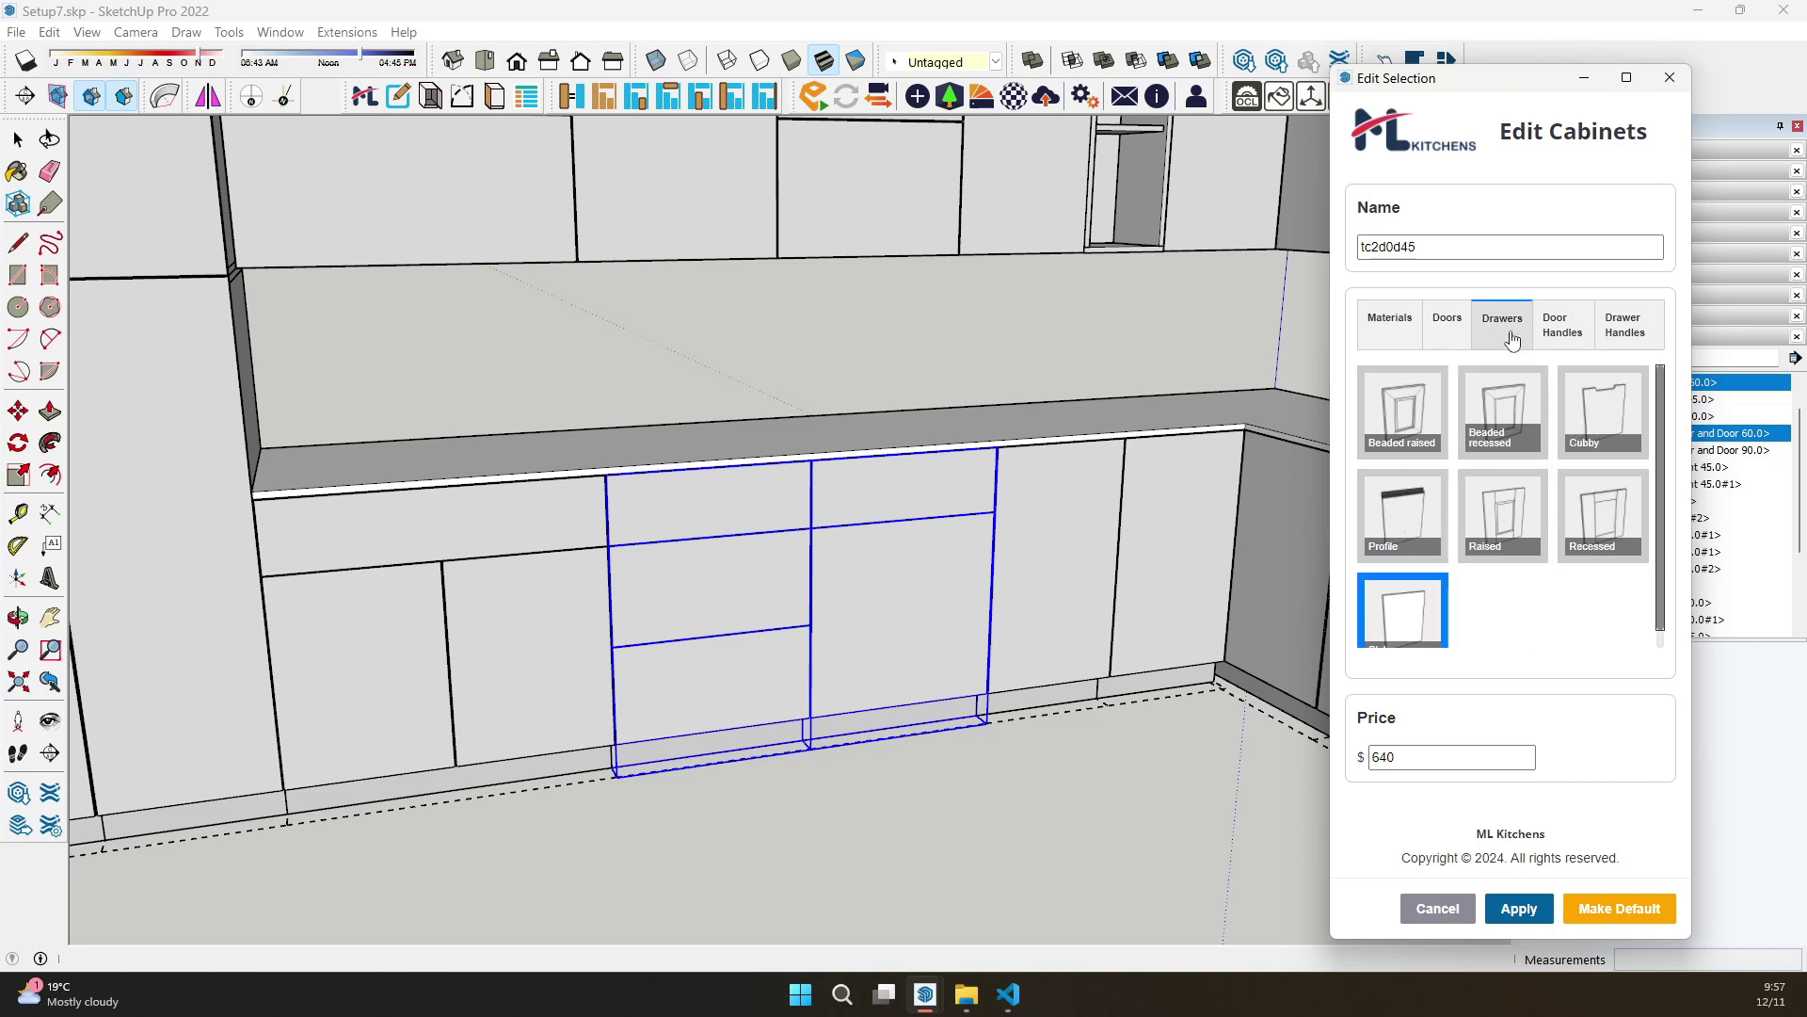
click(1513, 909)
click(1670, 78)
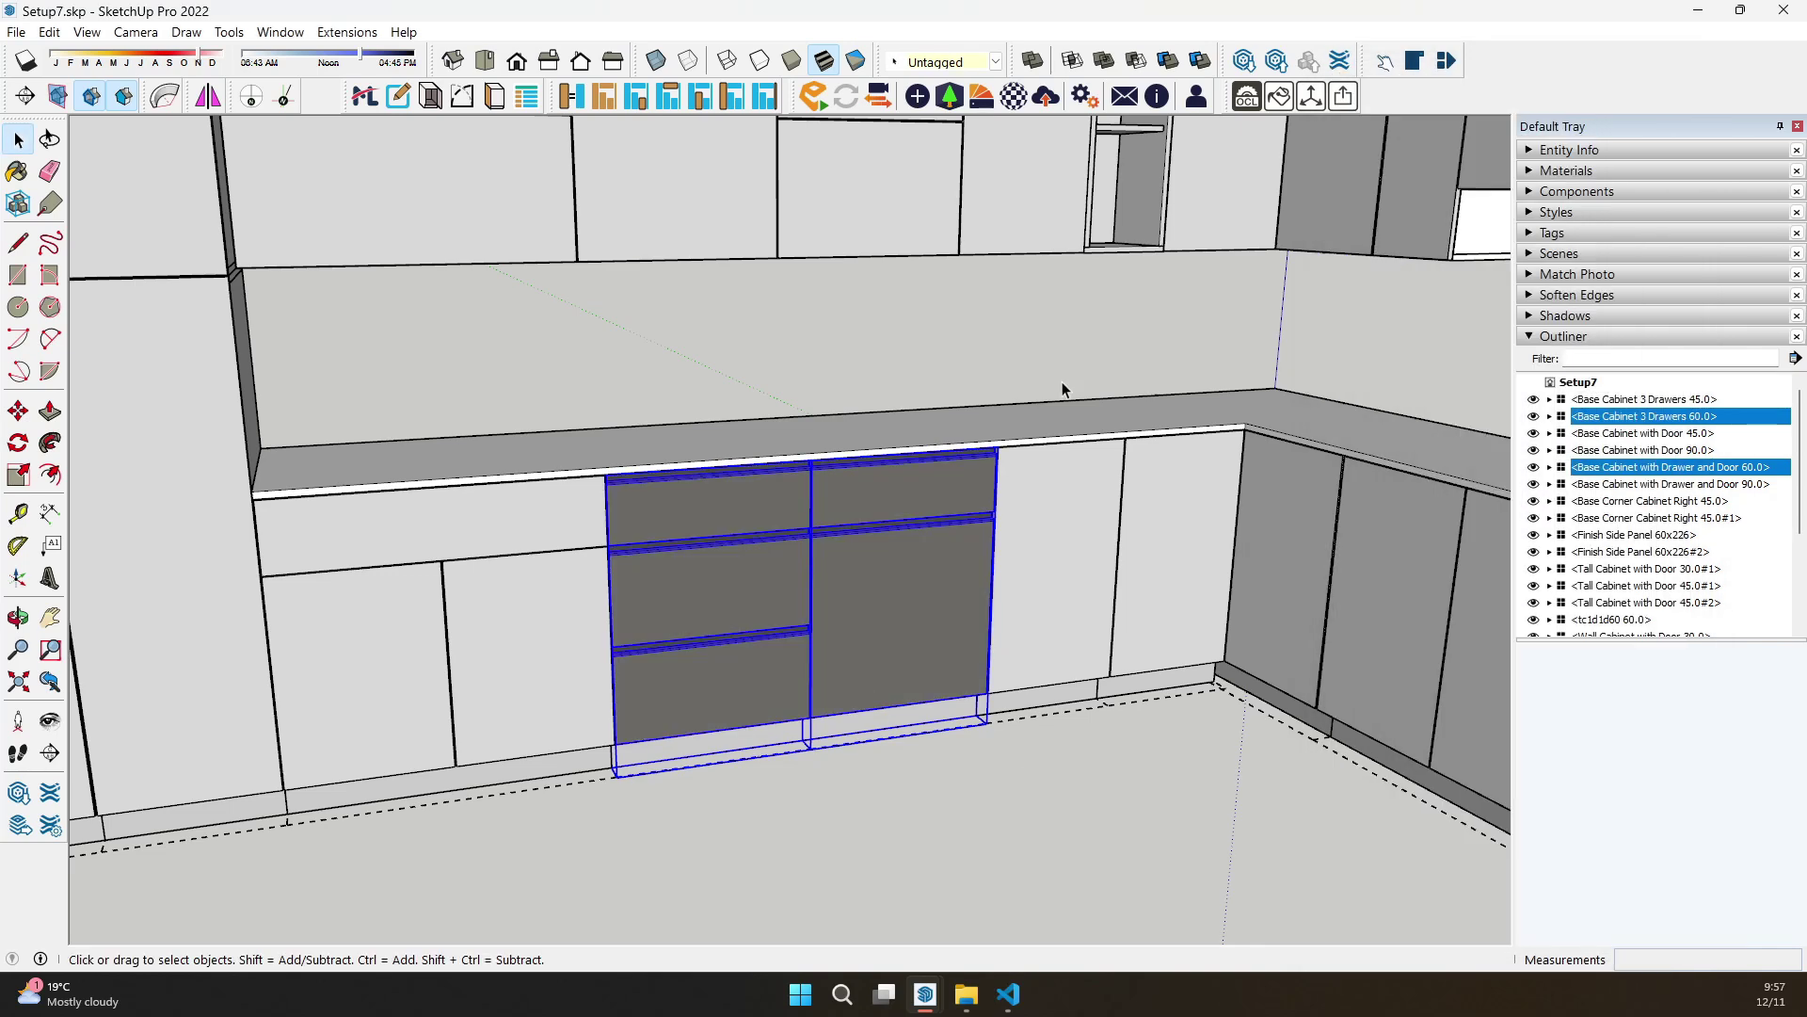
click(842, 760)
Select all base cabinets and apply the dark Profile fronts to the whole run
scroll(798, 608, up, 3)
middle_drag(798, 608, 527, 288)
scroll(816, 589, down, 5)
click(656, 104)
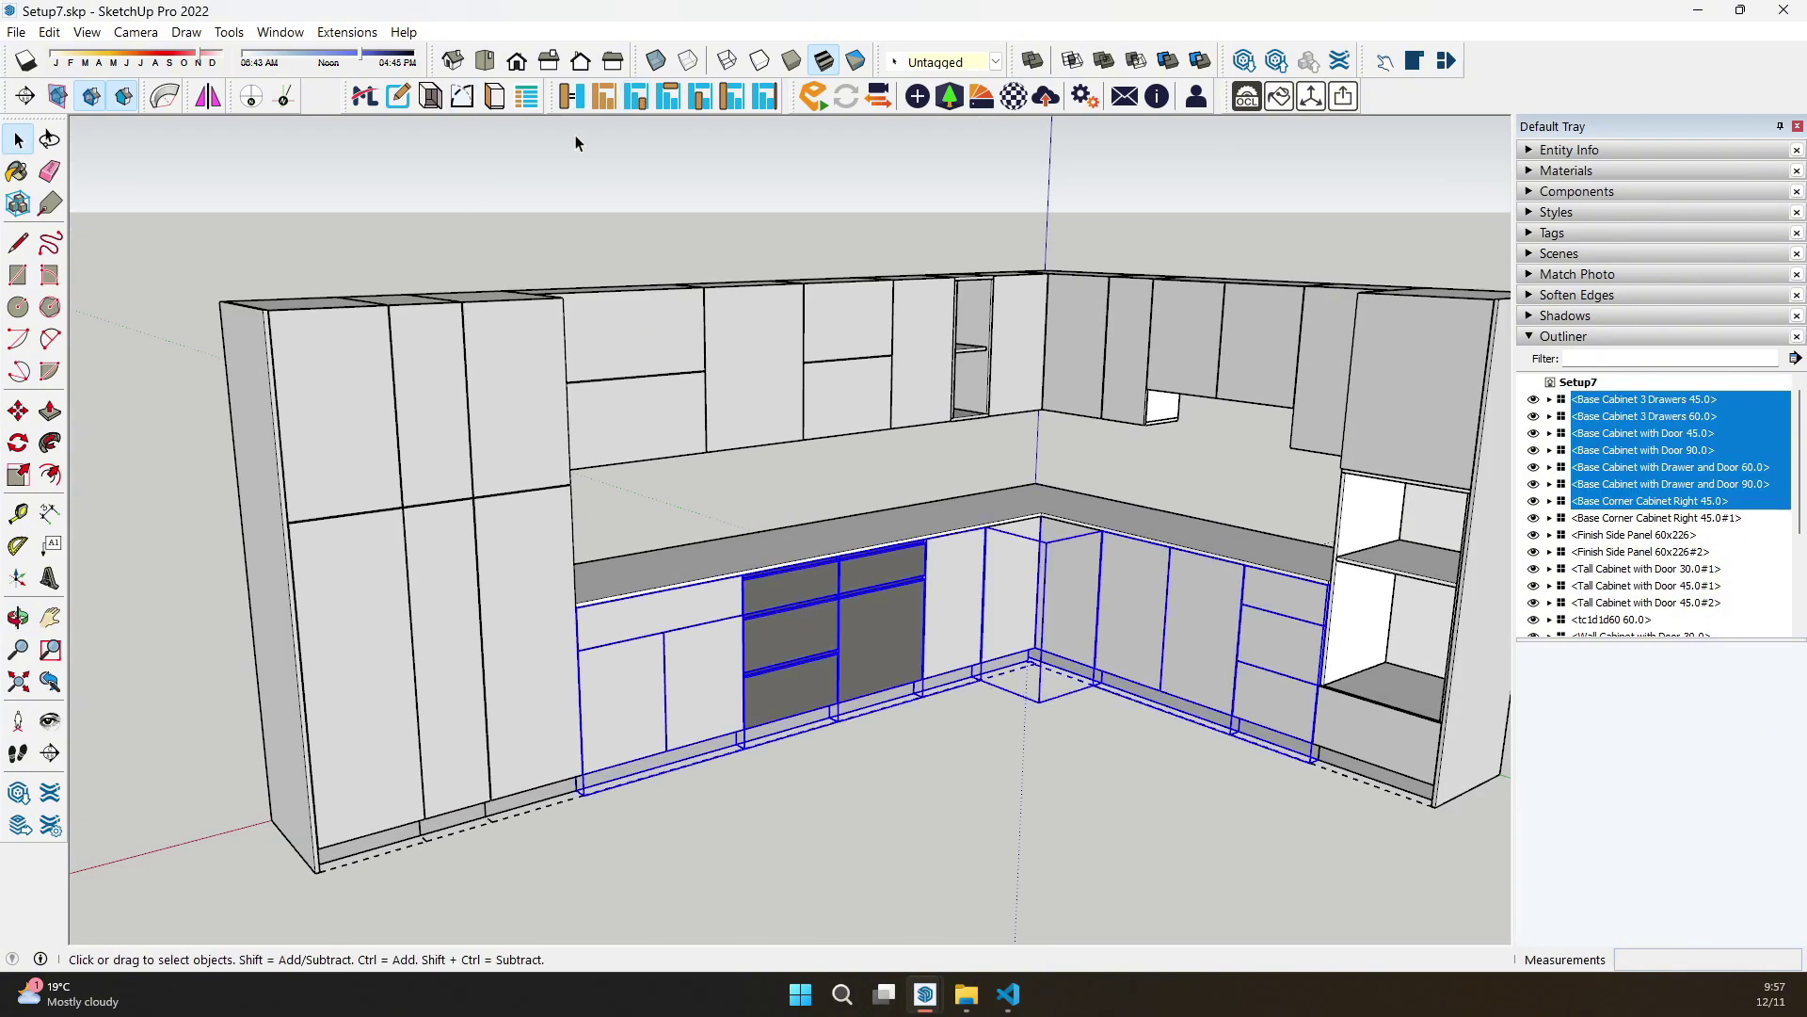
click(398, 97)
click(1447, 322)
click(1505, 325)
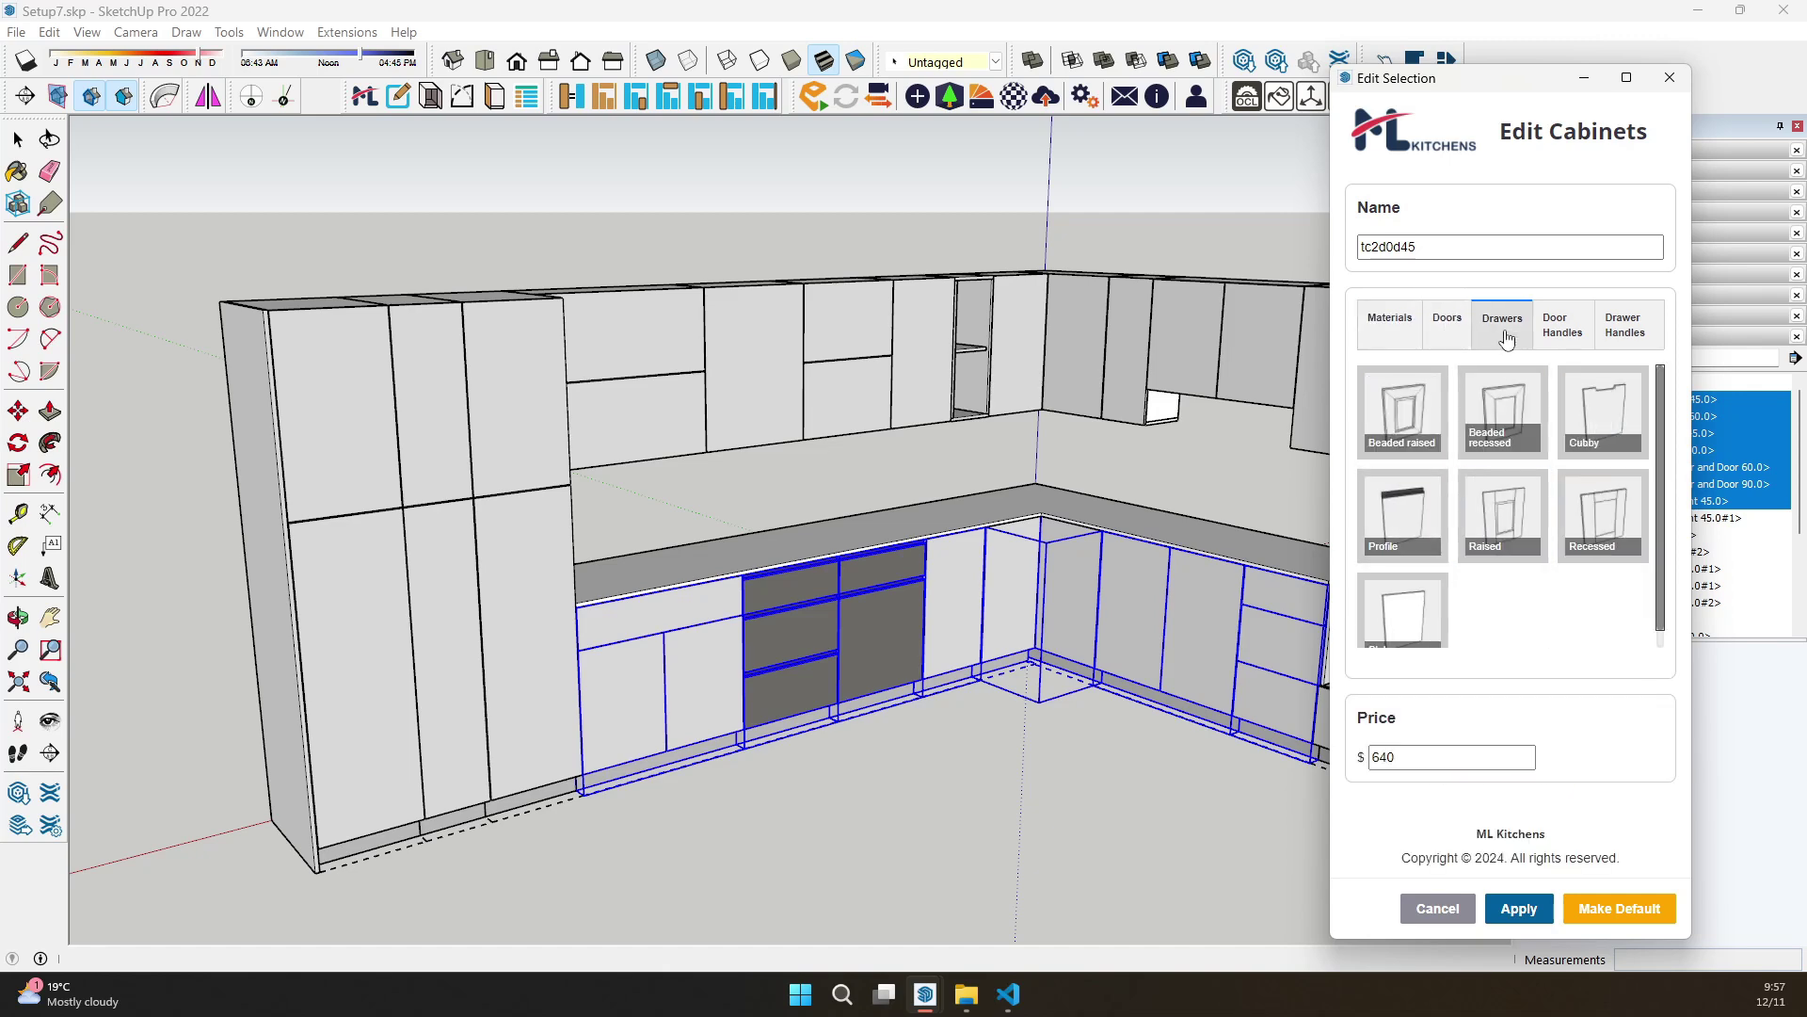
click(1518, 909)
click(1670, 77)
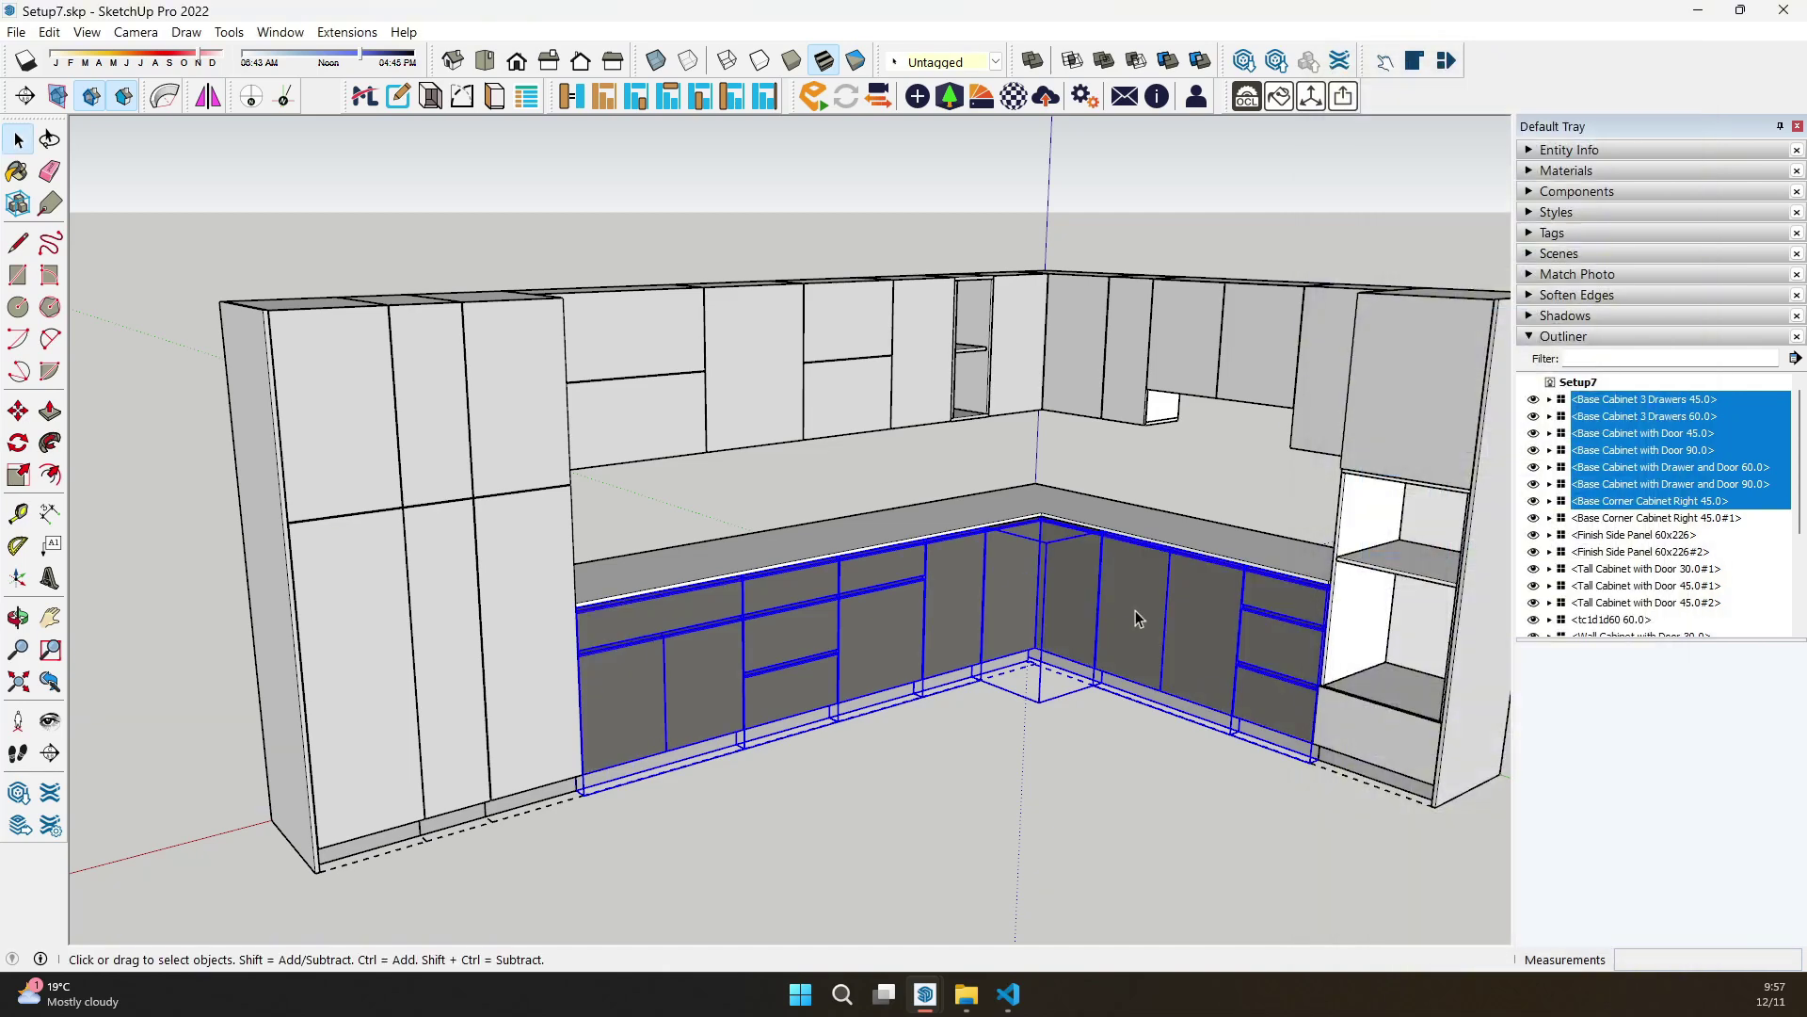
scroll(1036, 676, down, 2)
Give the left 45 cm and right tall cabinets dark grey P200 doors
click(413, 568)
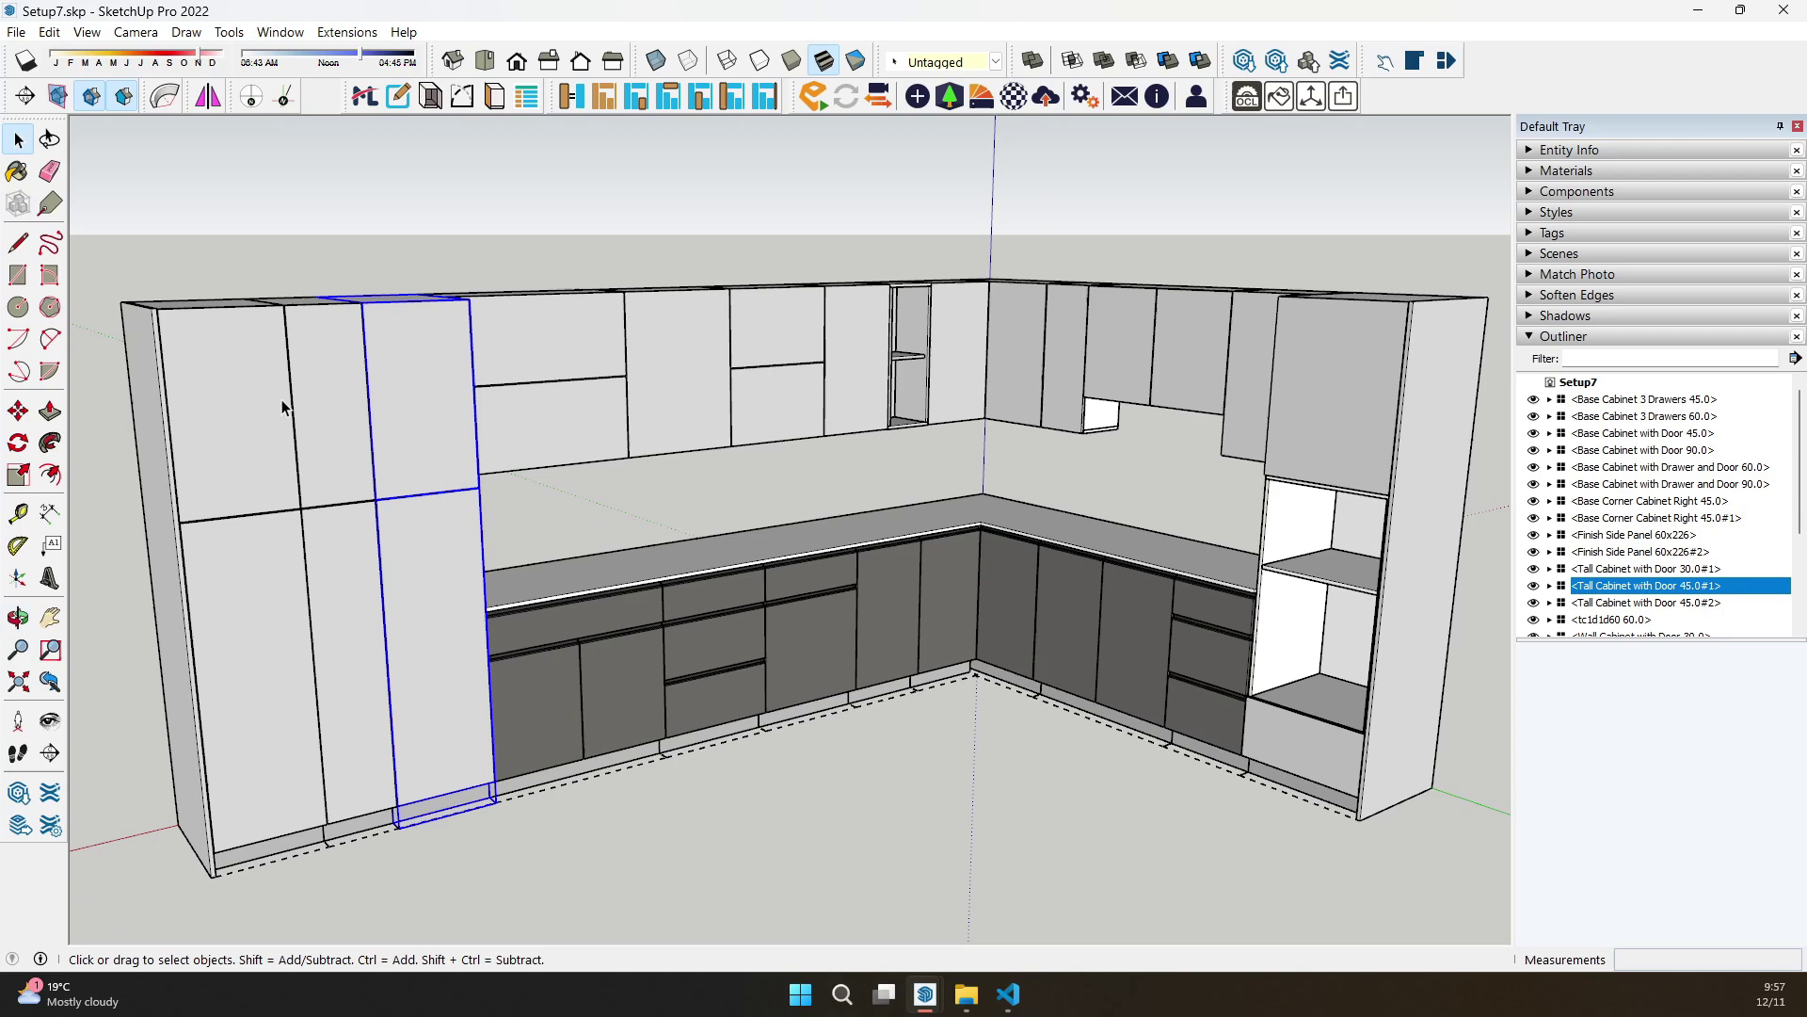
shift+click(1349, 391)
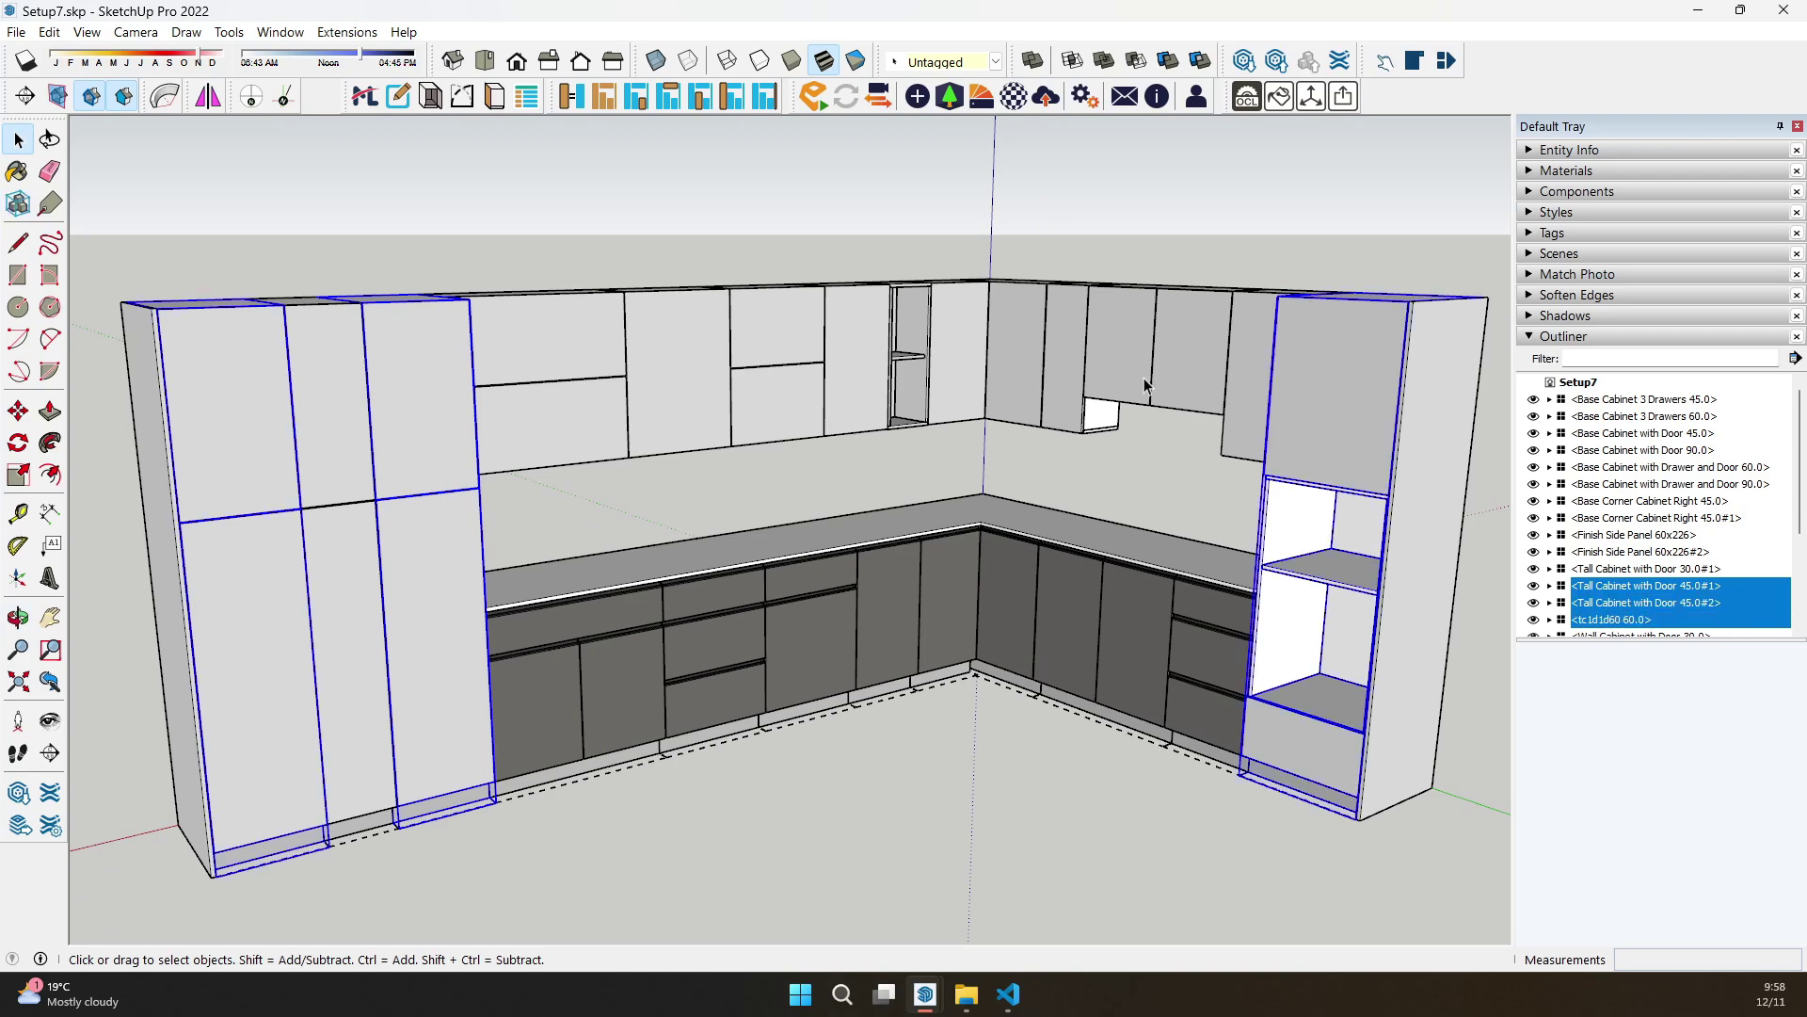
click(399, 96)
click(1506, 511)
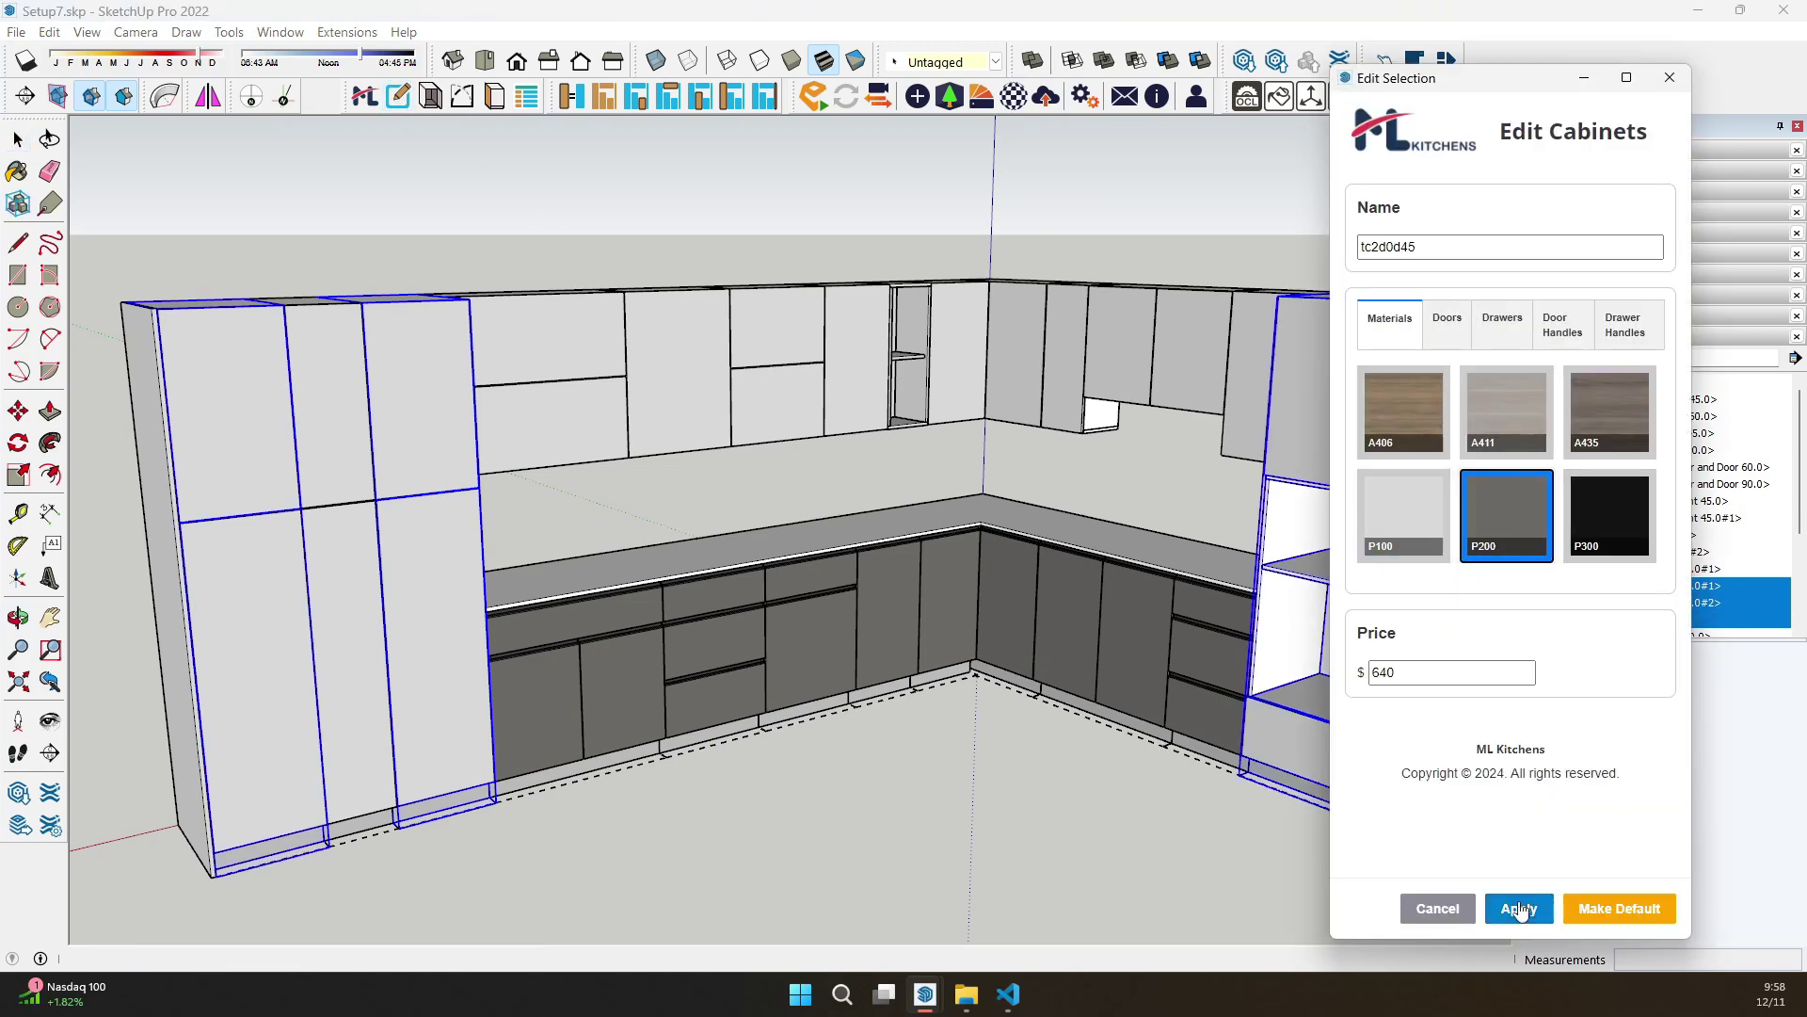
click(1446, 321)
click(1520, 908)
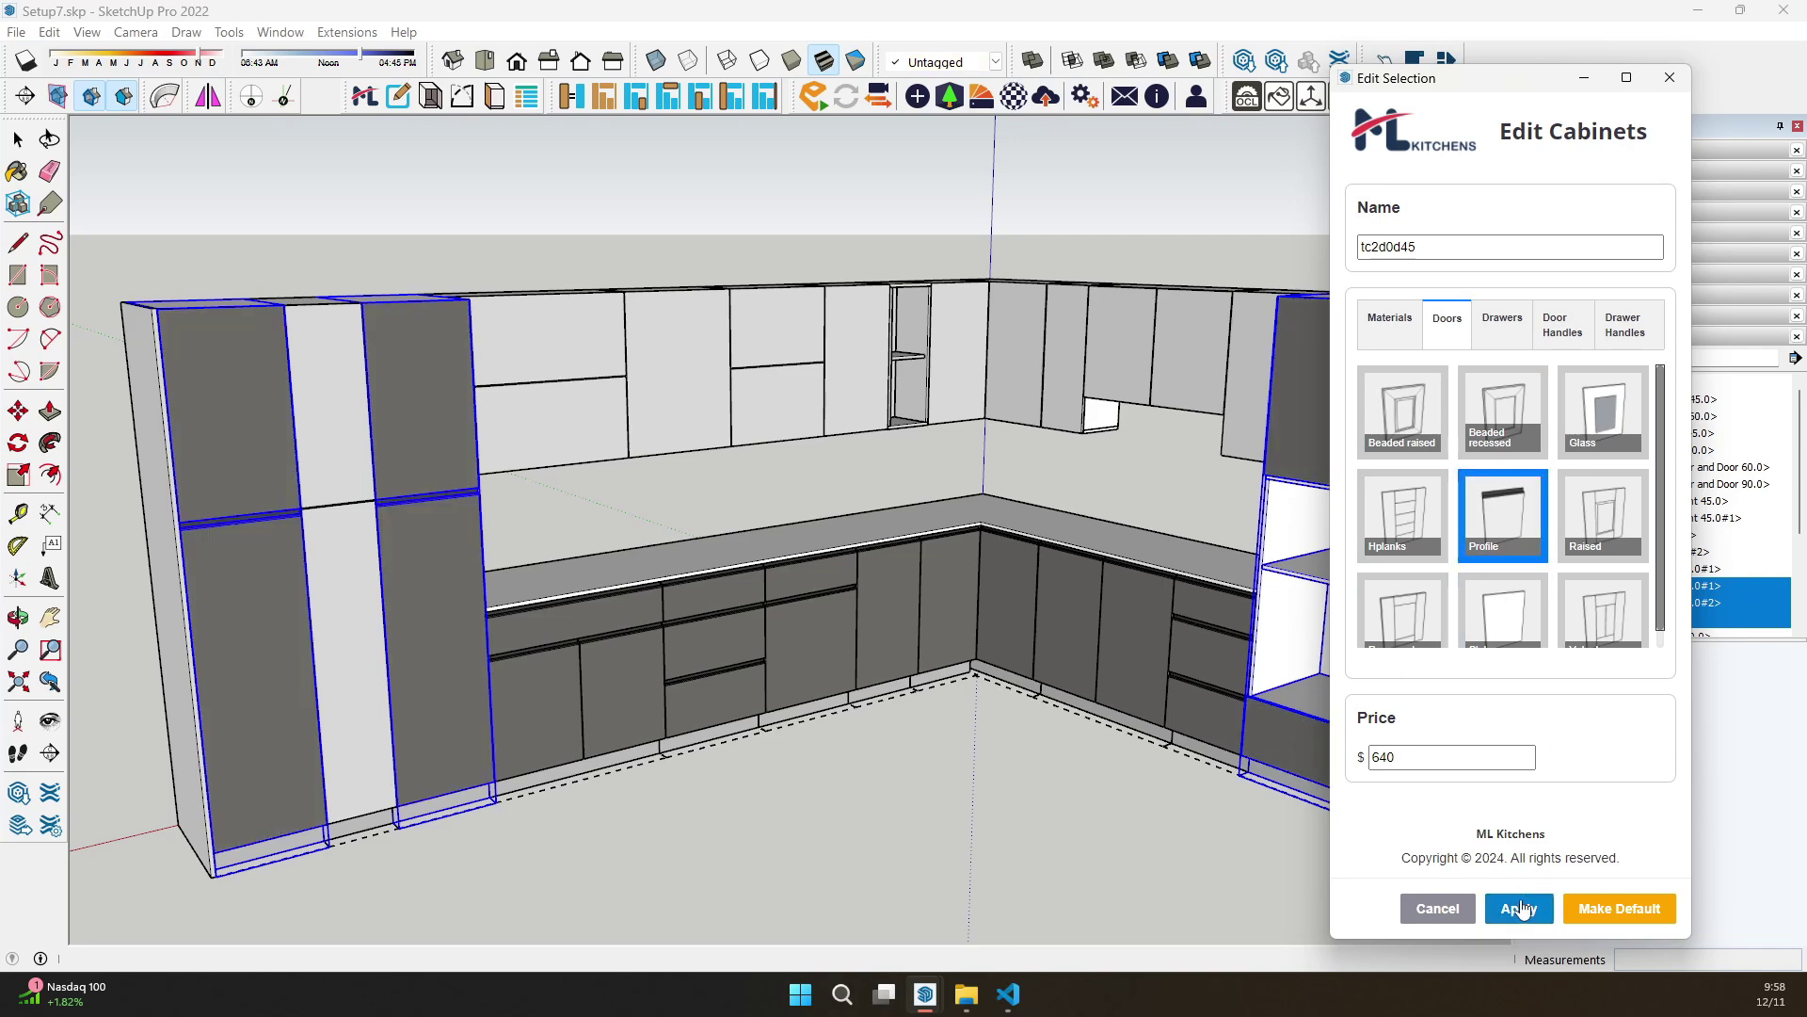
Turn the narrow 30 cm tall cabinet into a black P300 Glass-door unit
click(345, 508)
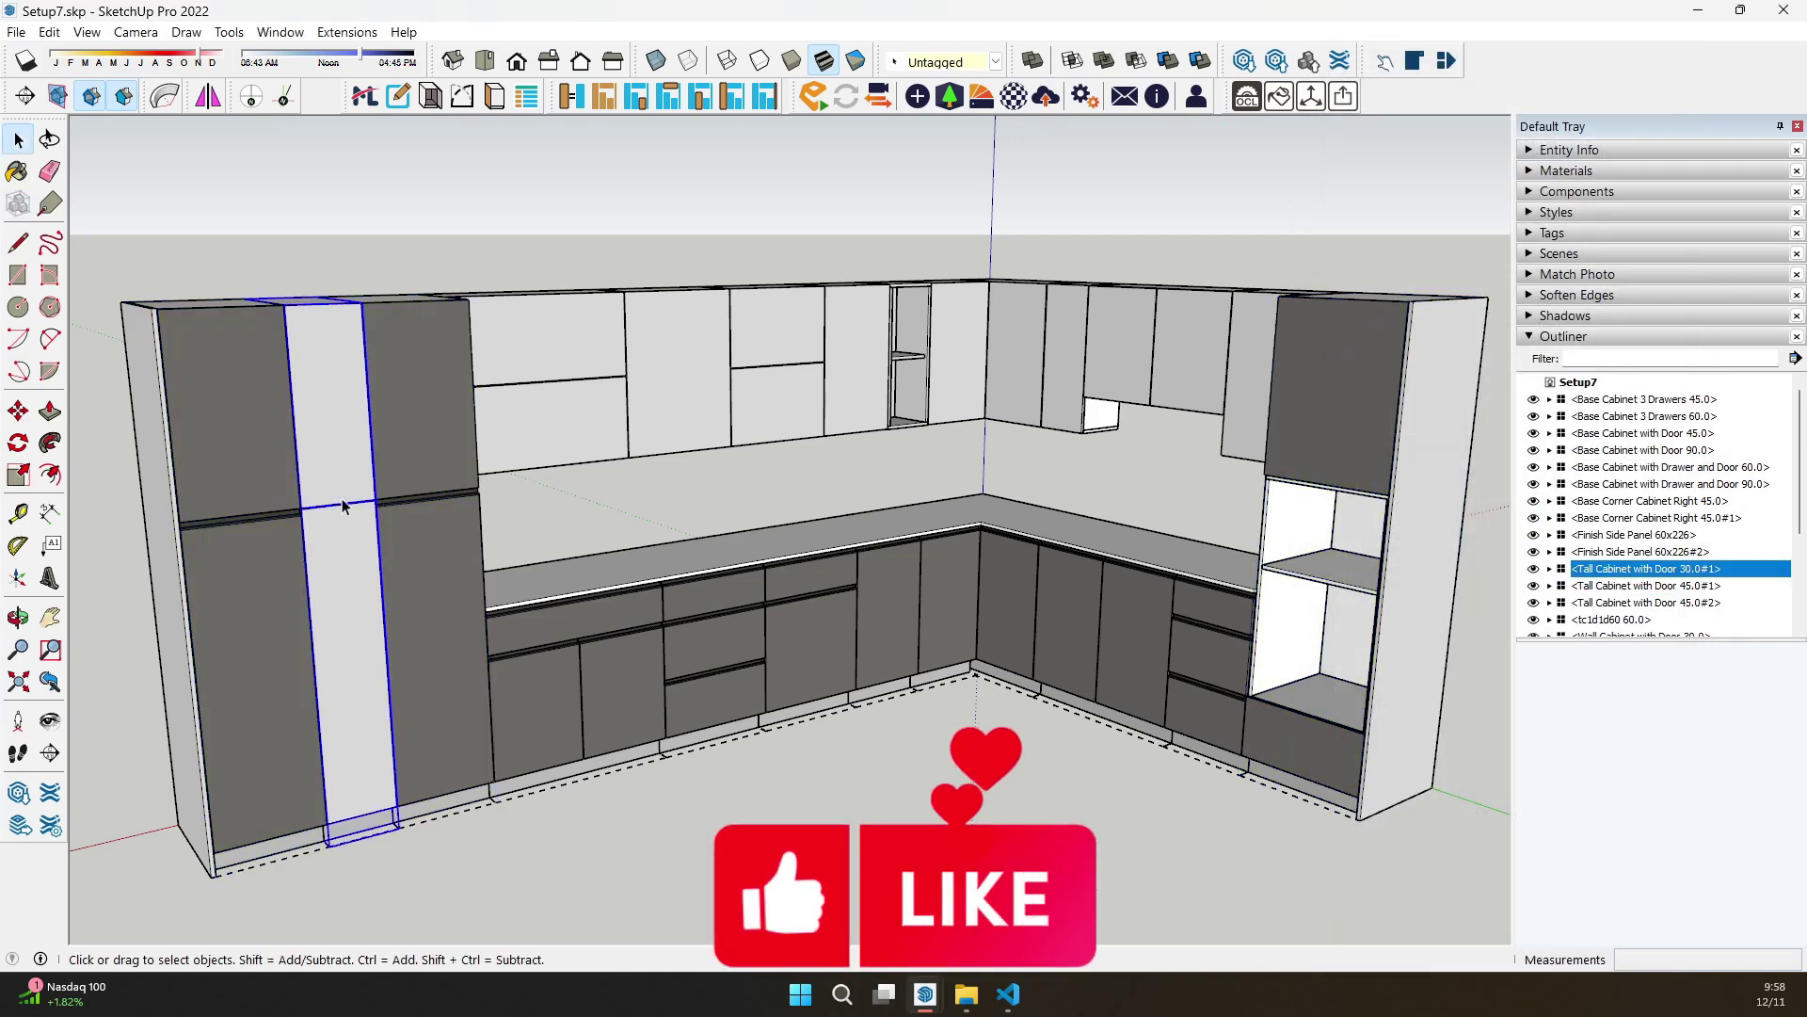
click(400, 101)
click(1428, 337)
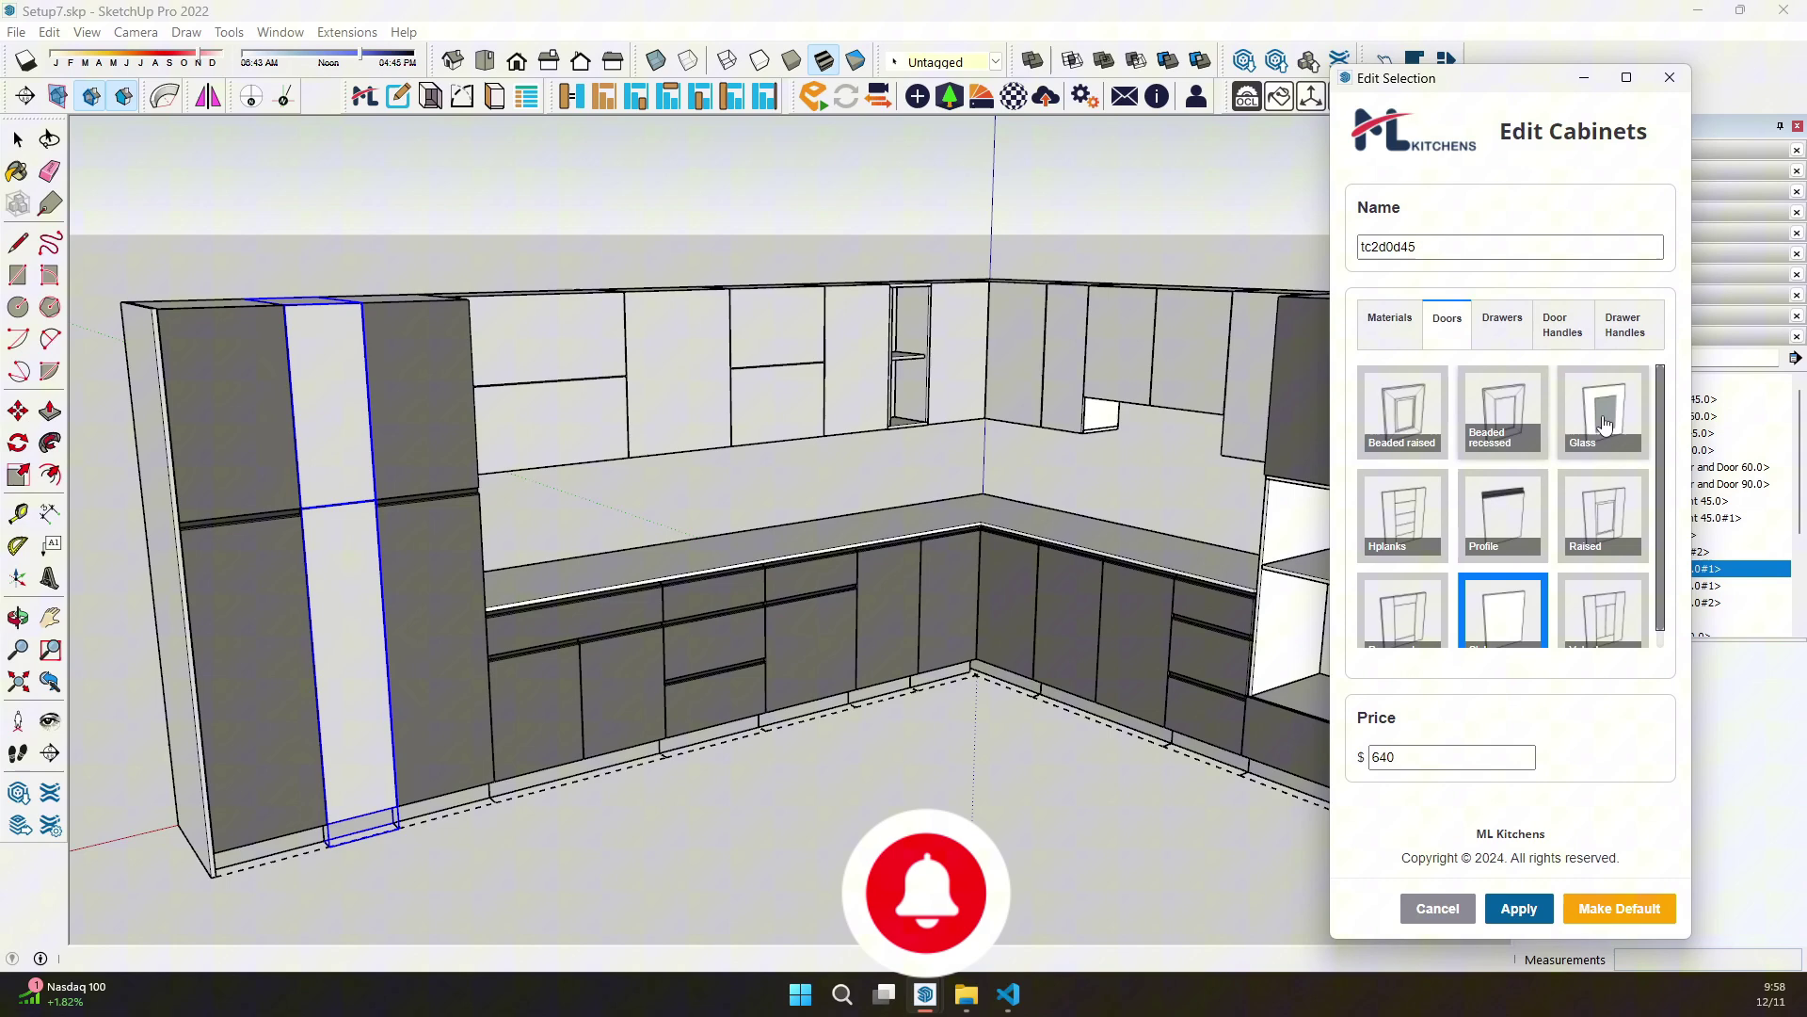
click(1391, 324)
click(1600, 506)
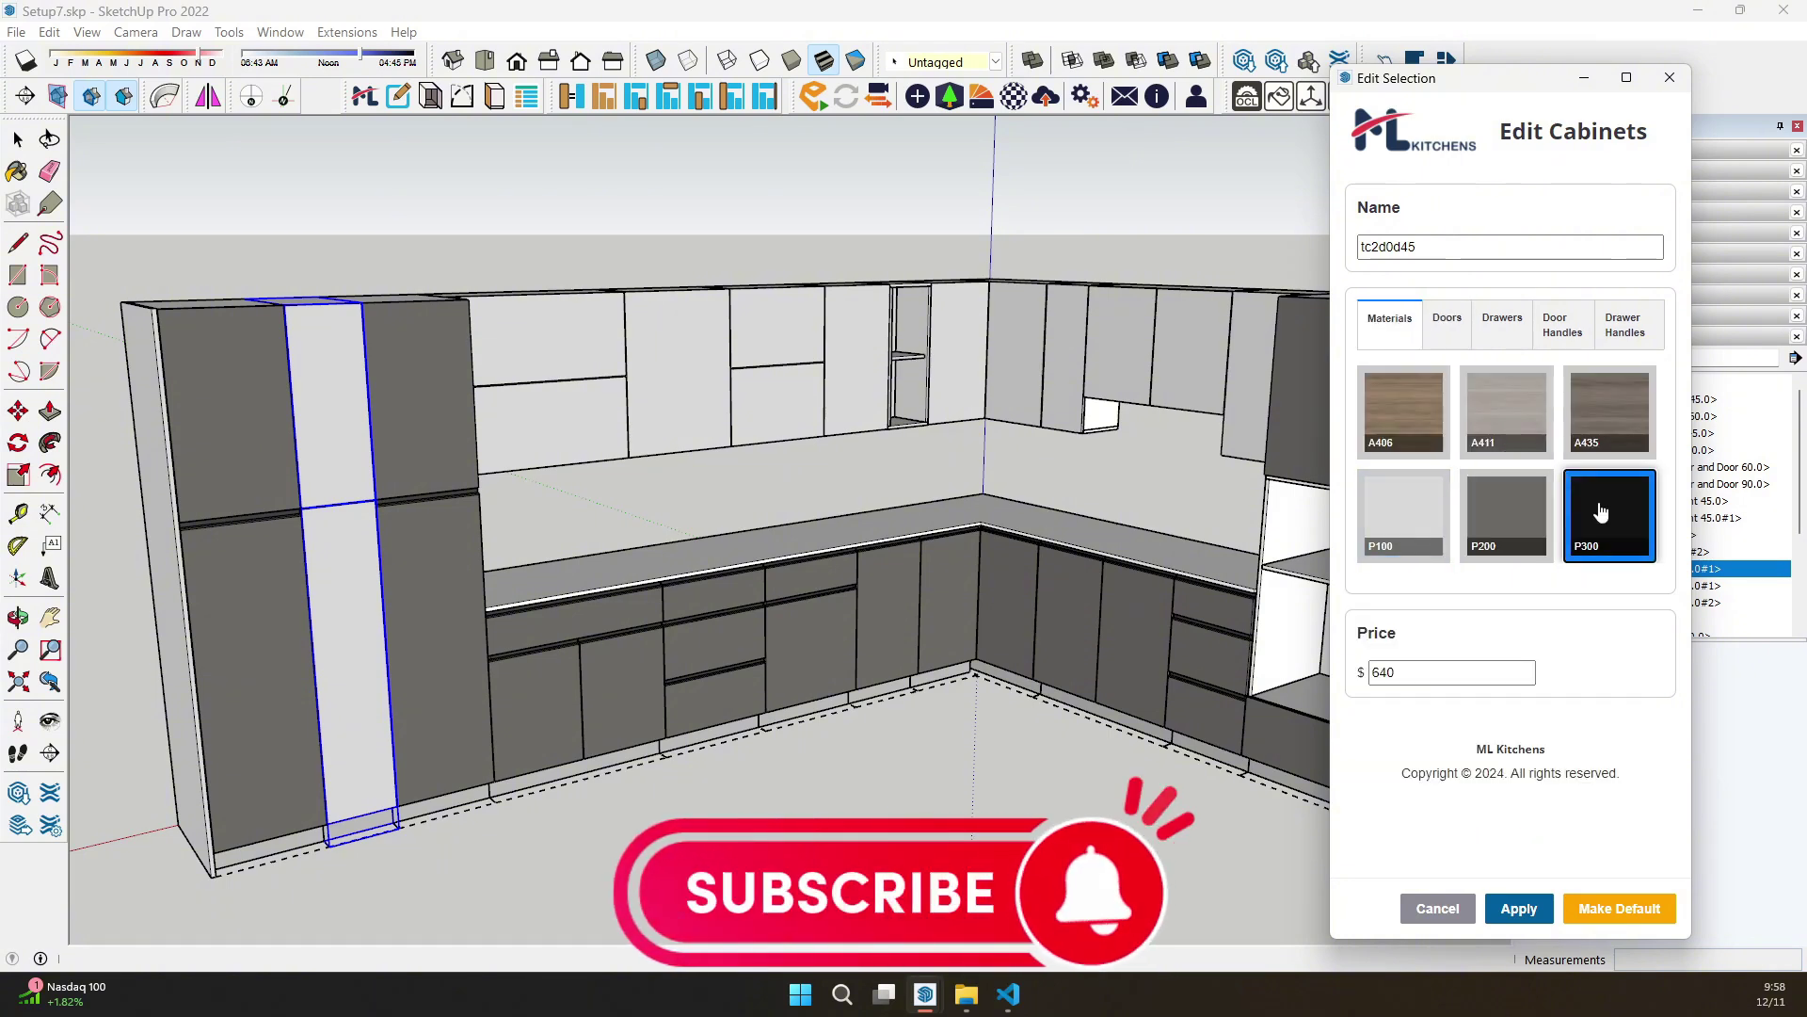
click(1517, 908)
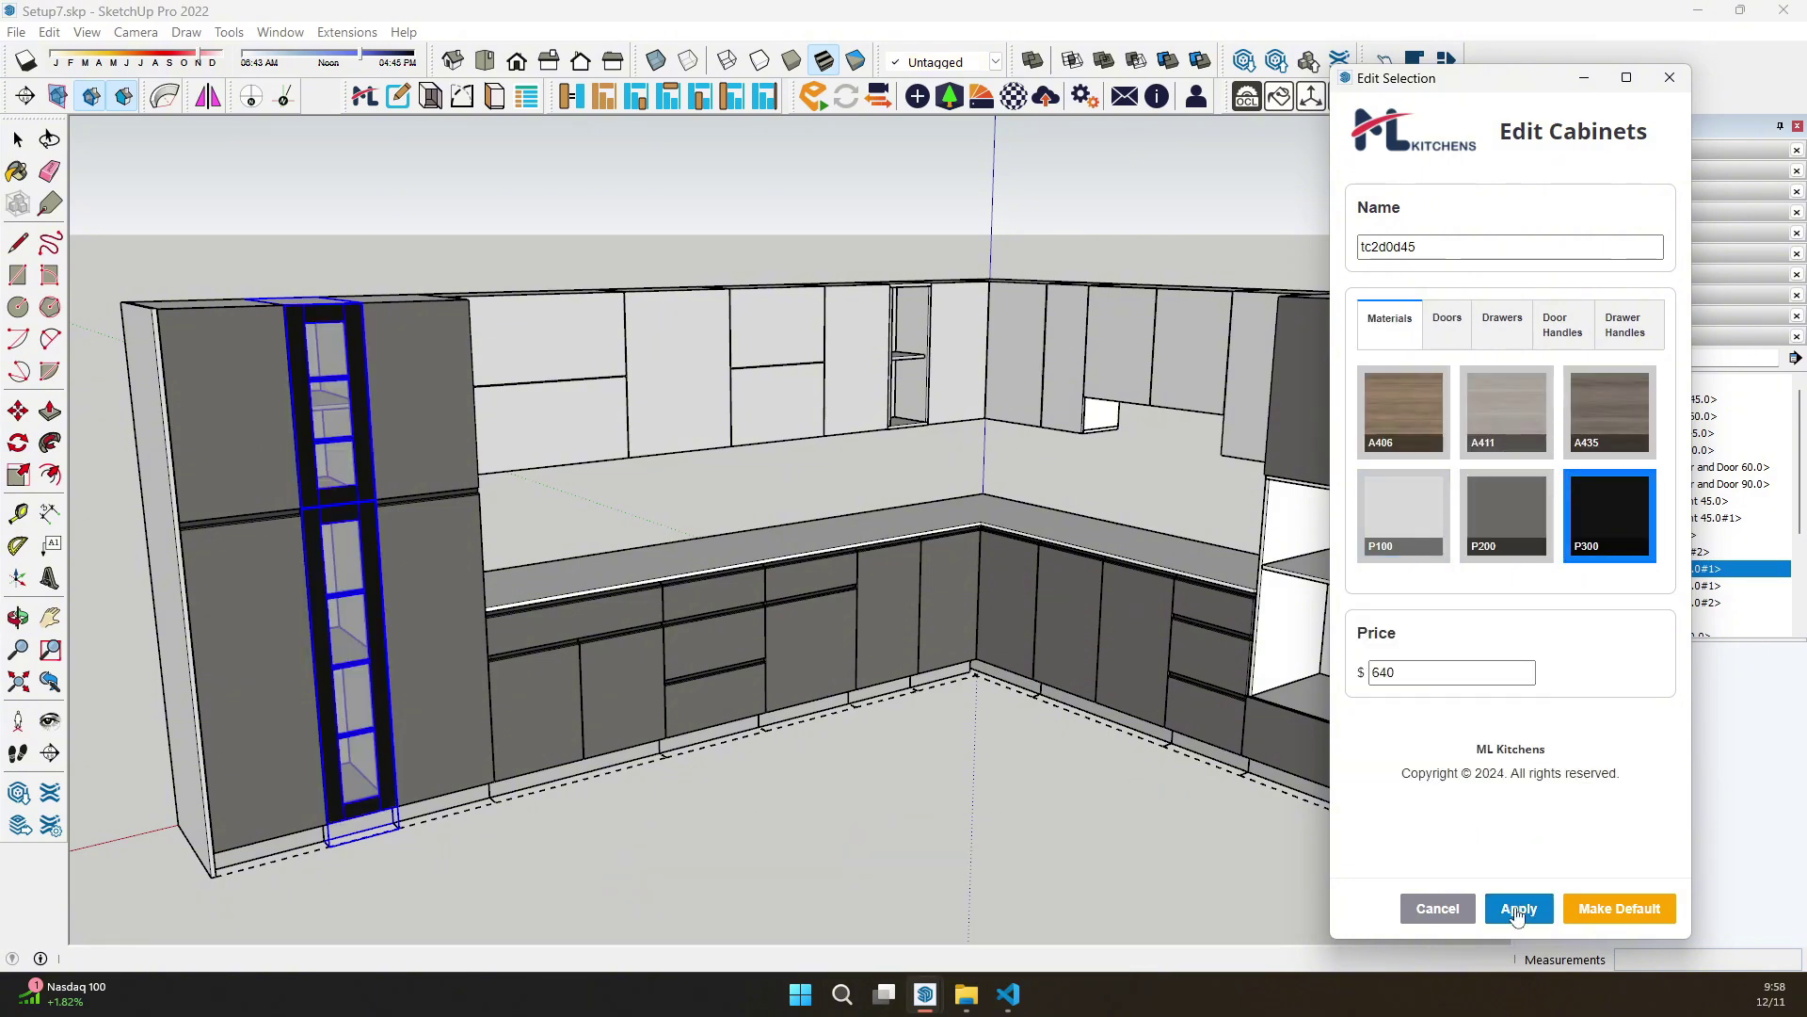
click(1670, 78)
scroll(663, 676, up, 3)
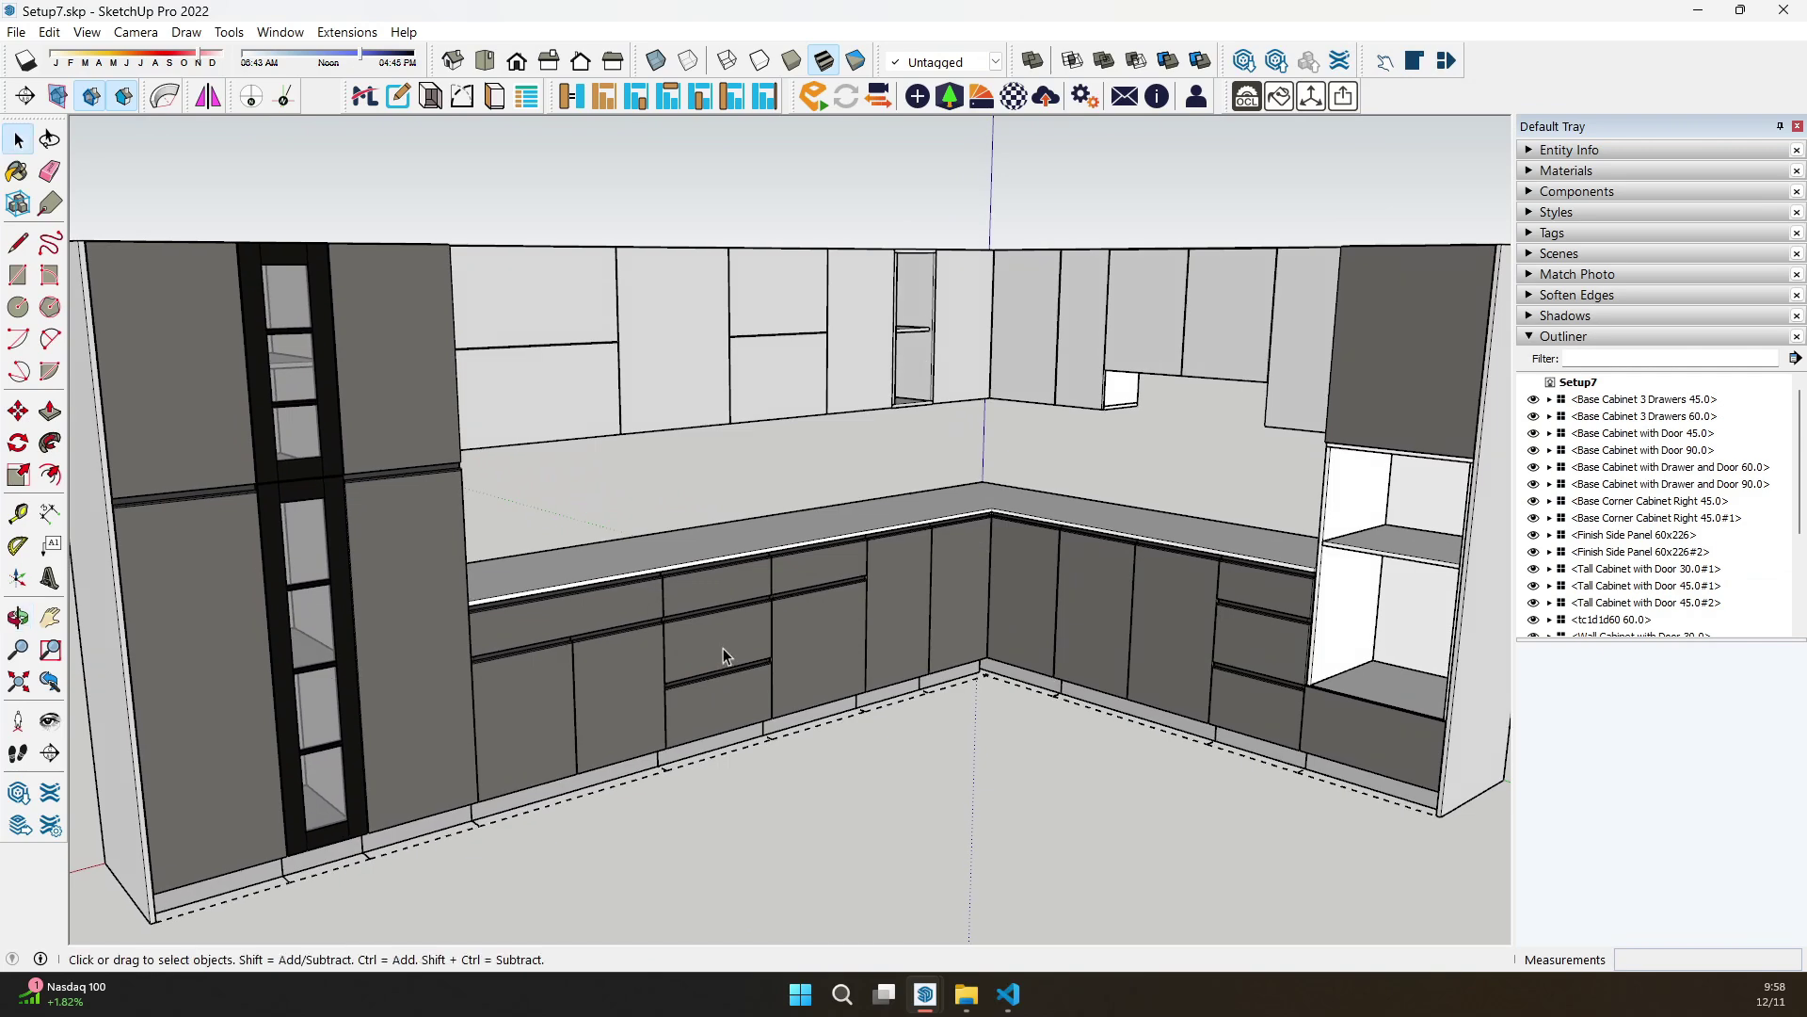
Apply wood-grain Profile fronts to all the wall cabinets at once
click(669, 96)
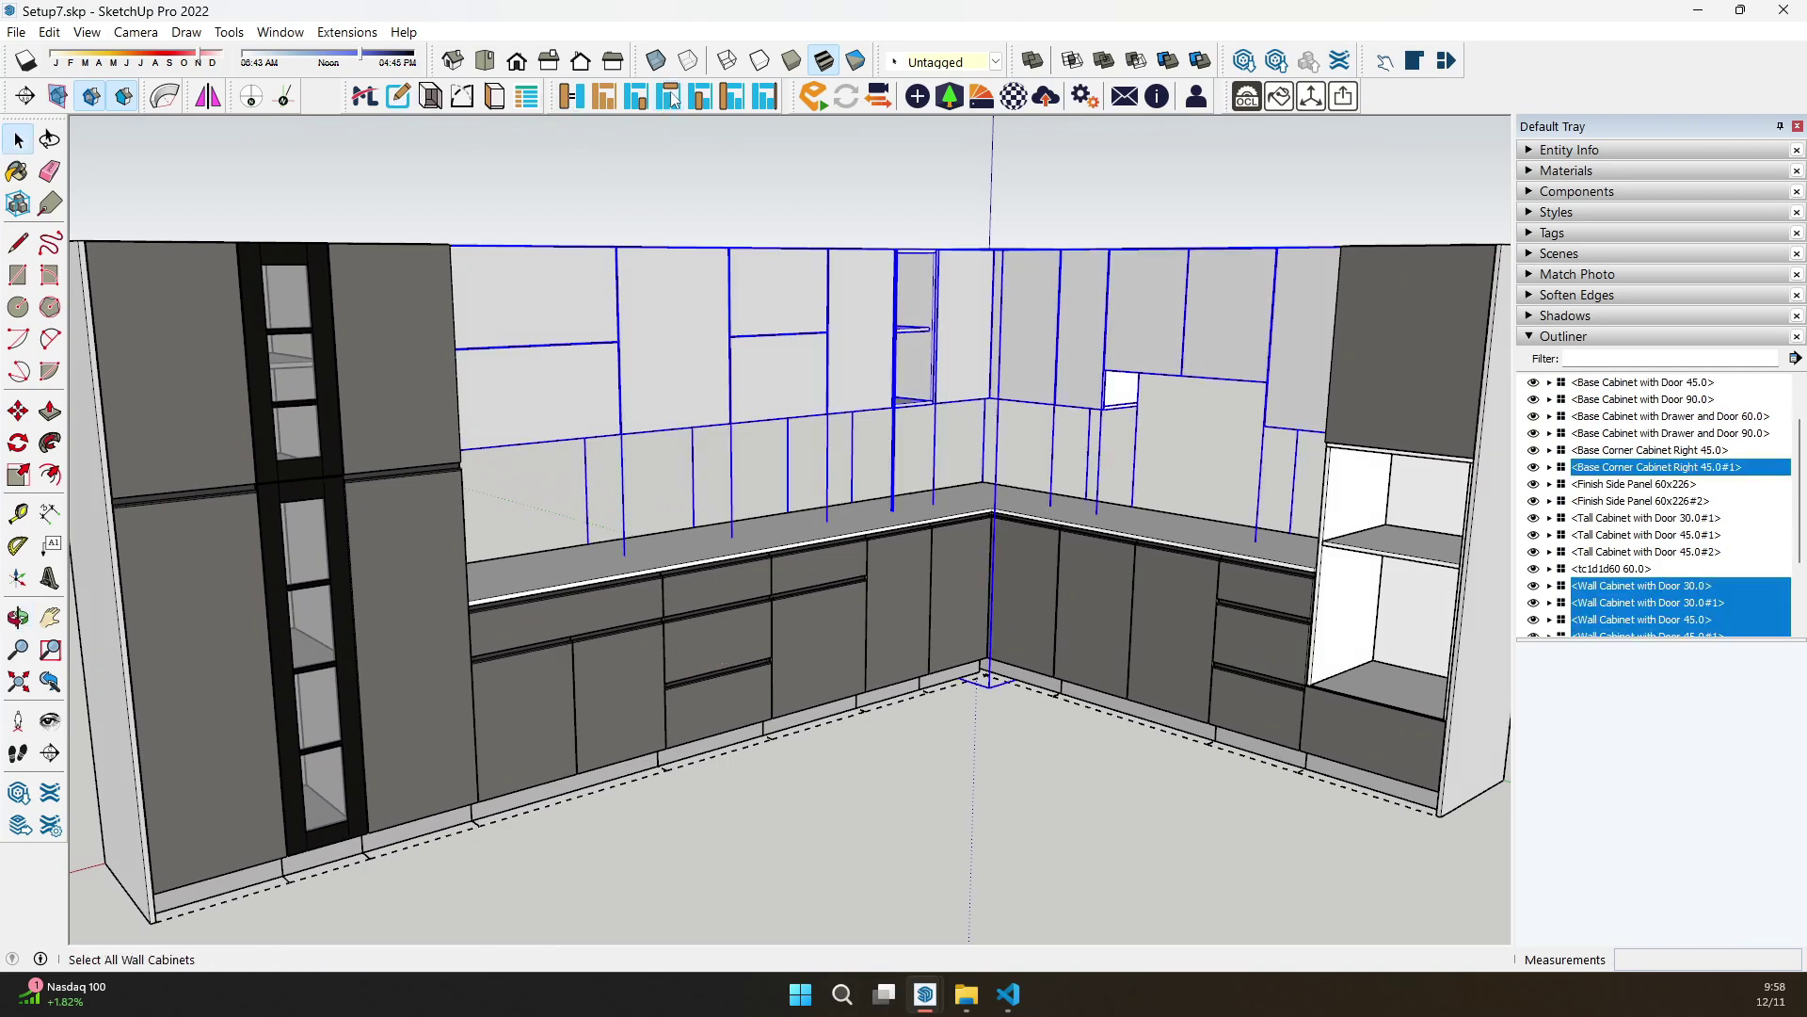
click(401, 98)
click(1447, 324)
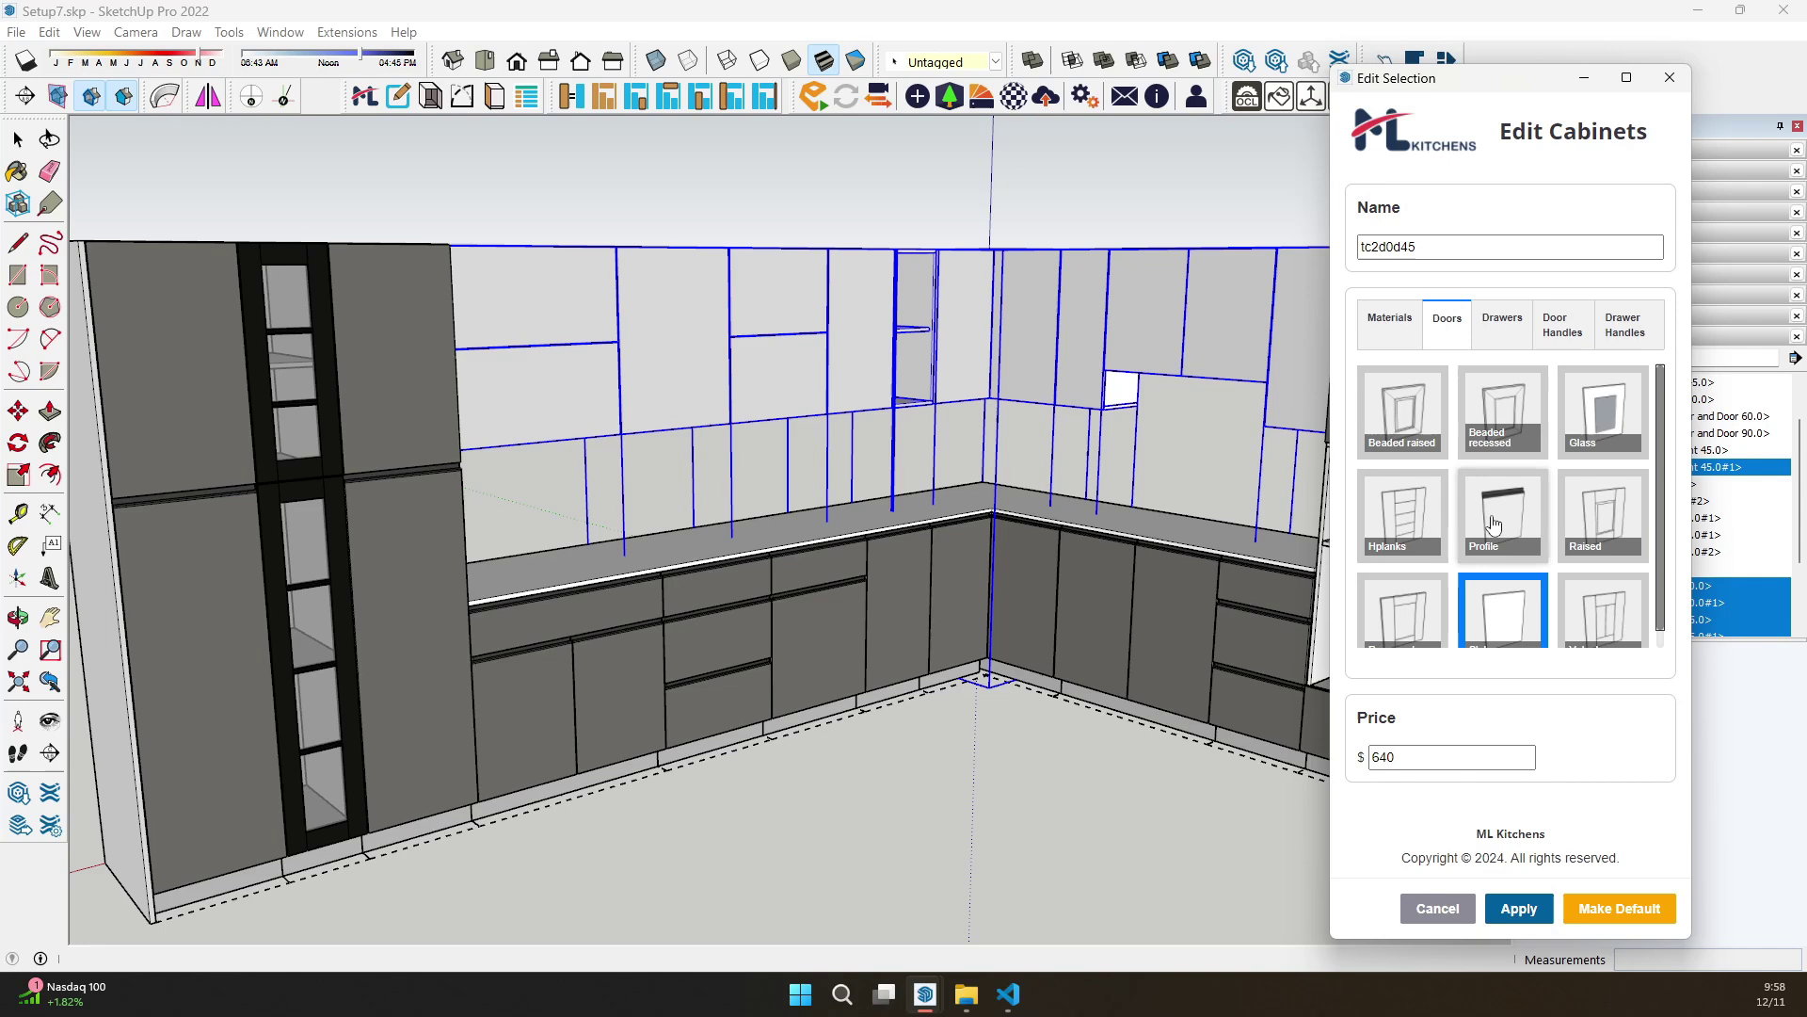
click(1530, 911)
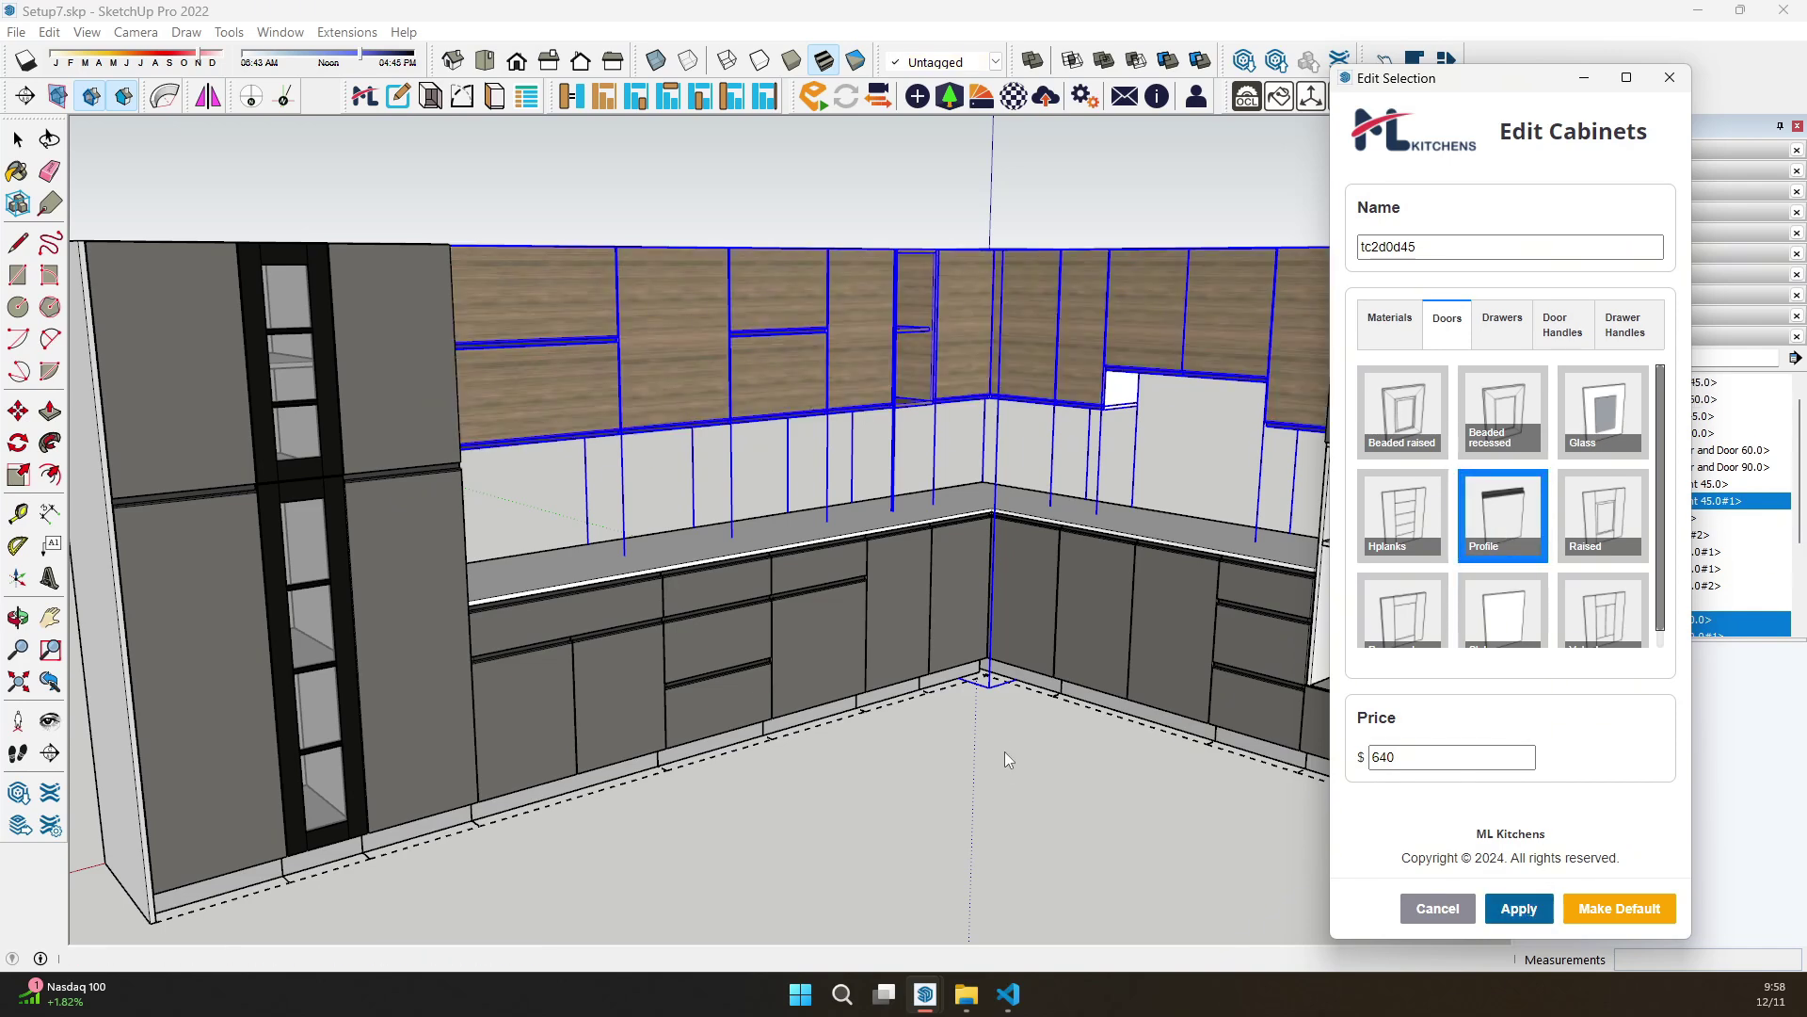
click(1667, 79)
Finish the open-shelf wall unit in grey P200
scroll(994, 438, up, 3)
middle_drag(994, 437, 944, 398)
click(943, 397)
click(1413, 60)
click(1506, 515)
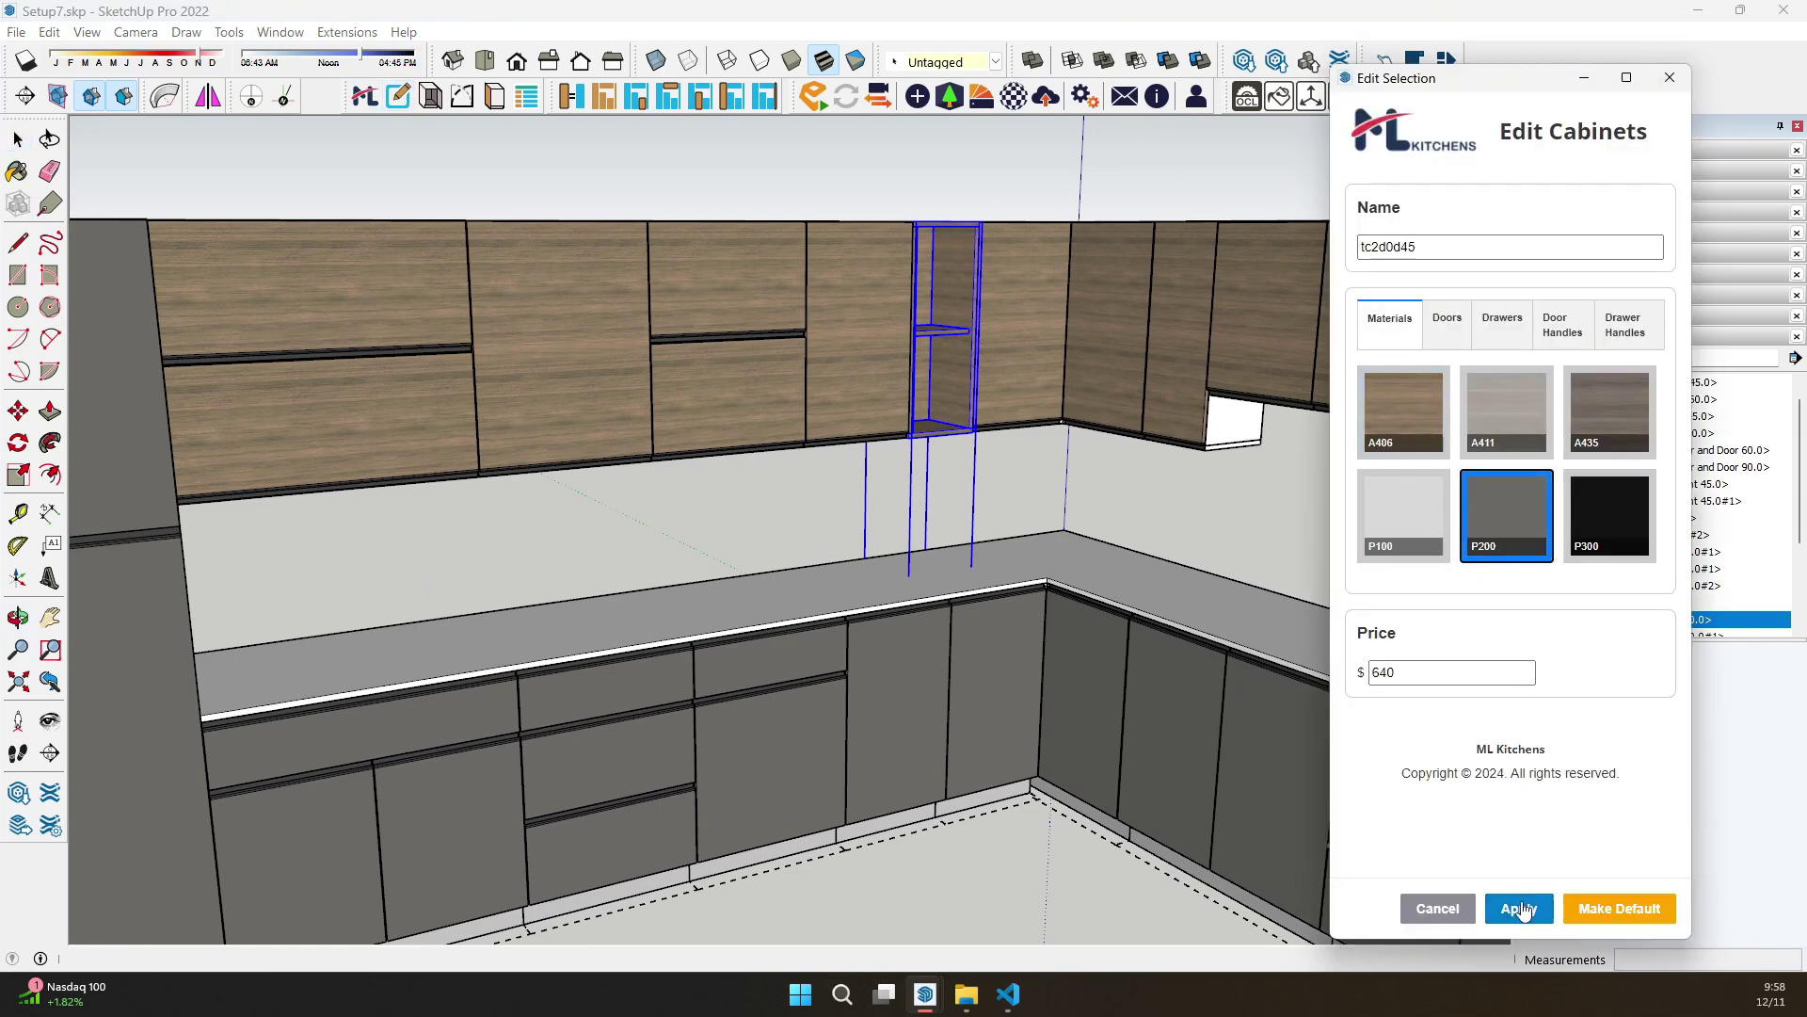
click(1518, 909)
click(1669, 77)
middle_drag(1155, 508, 767, 593)
scroll(866, 565, down, 3)
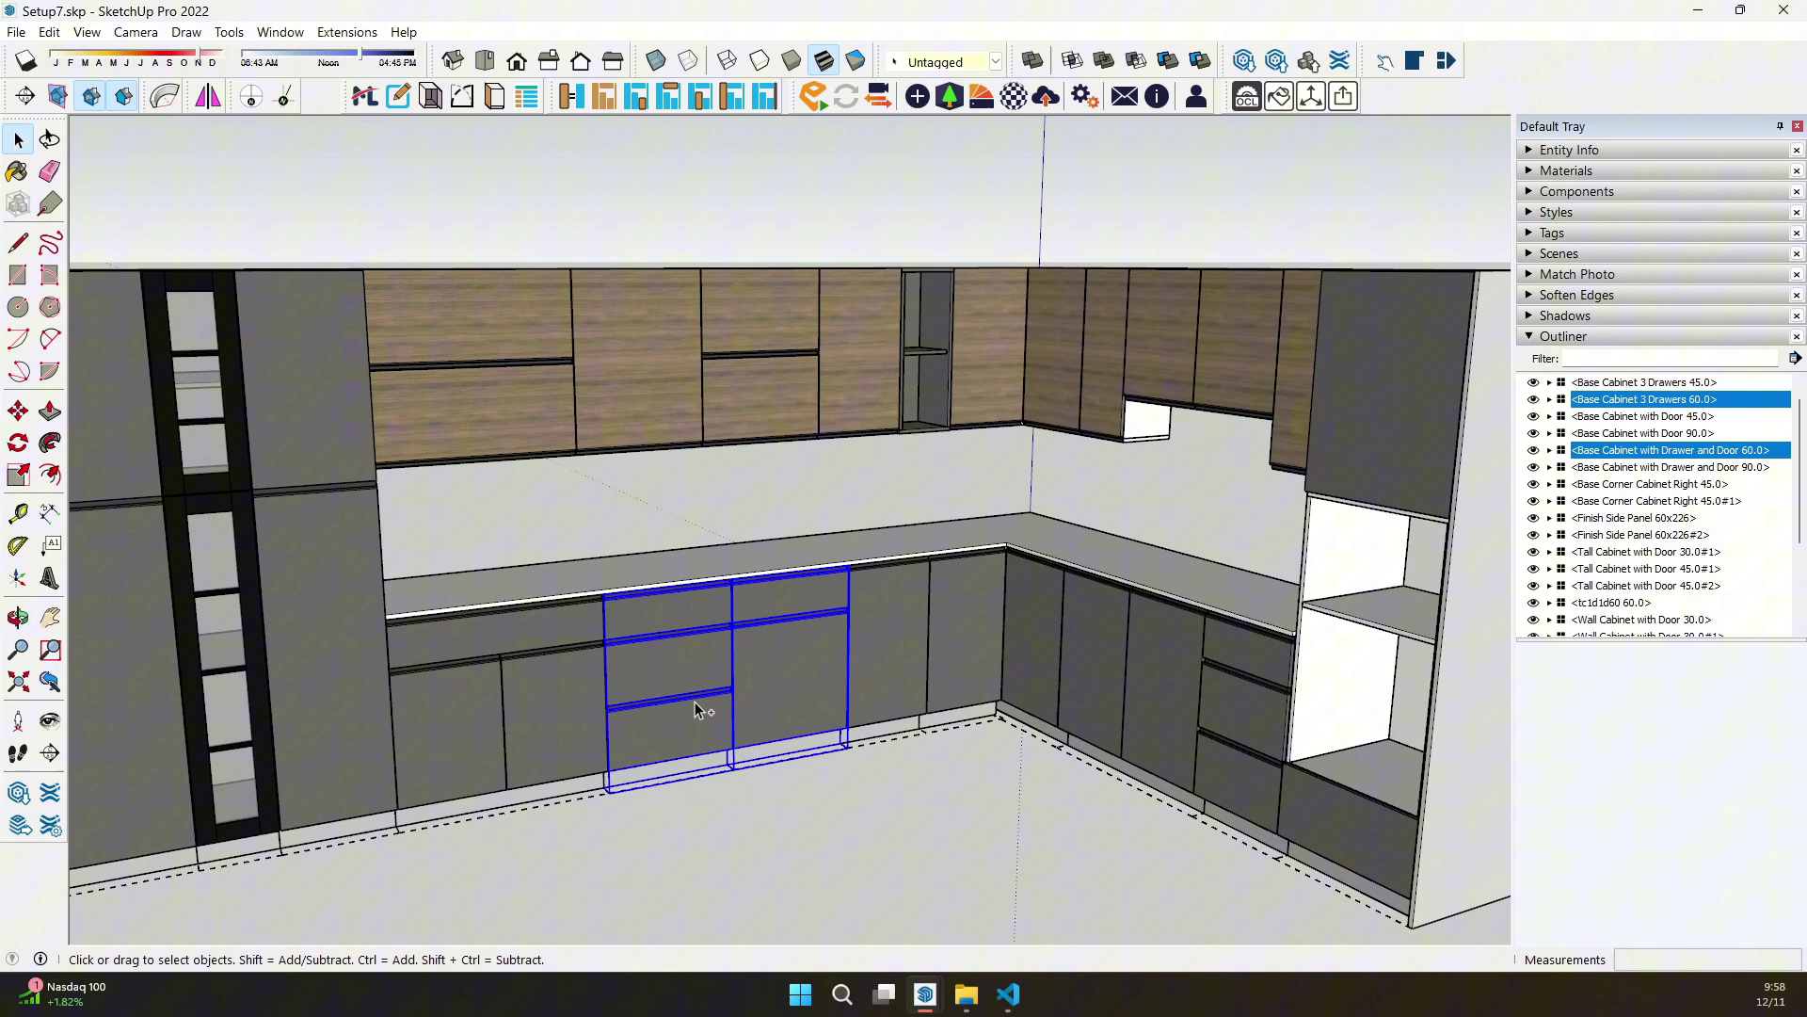
Give the selected drawer cabinets A435 wood, Beaded raised doors and drawers, and Drawerhandle09 handles
scroll(715, 725, up, 5)
click(398, 96)
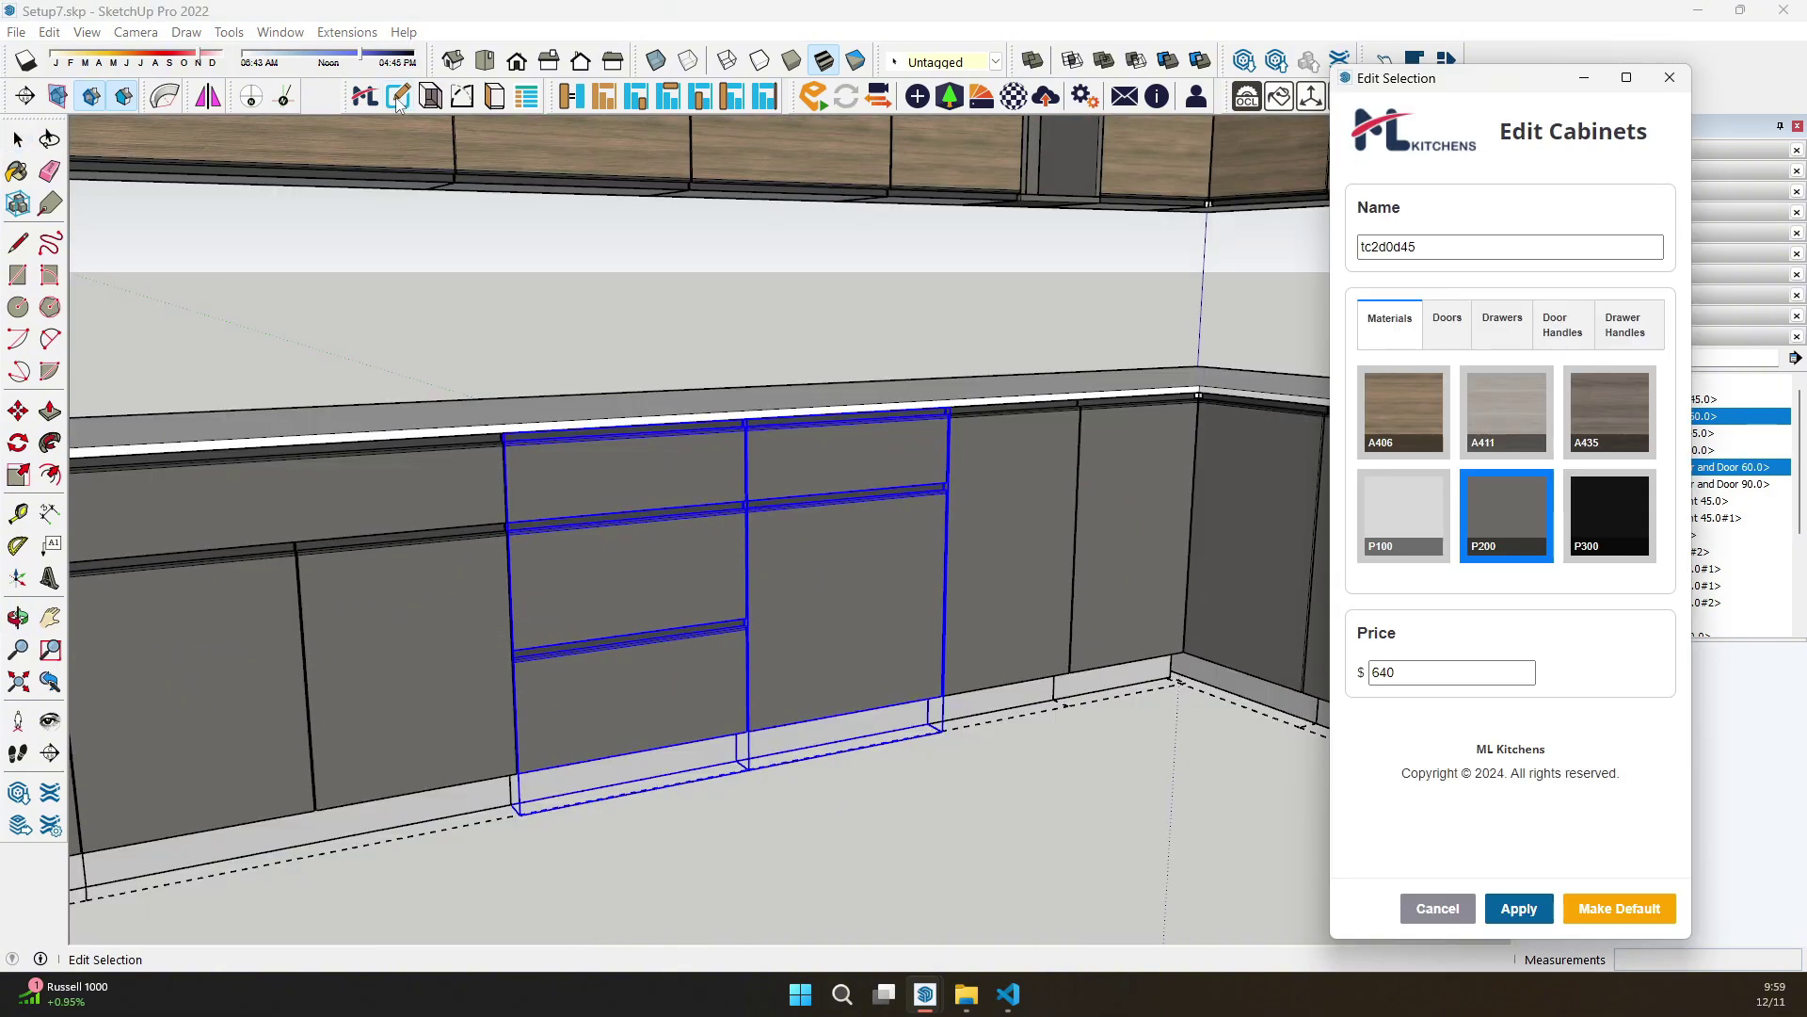
click(1623, 421)
click(1447, 320)
click(1416, 415)
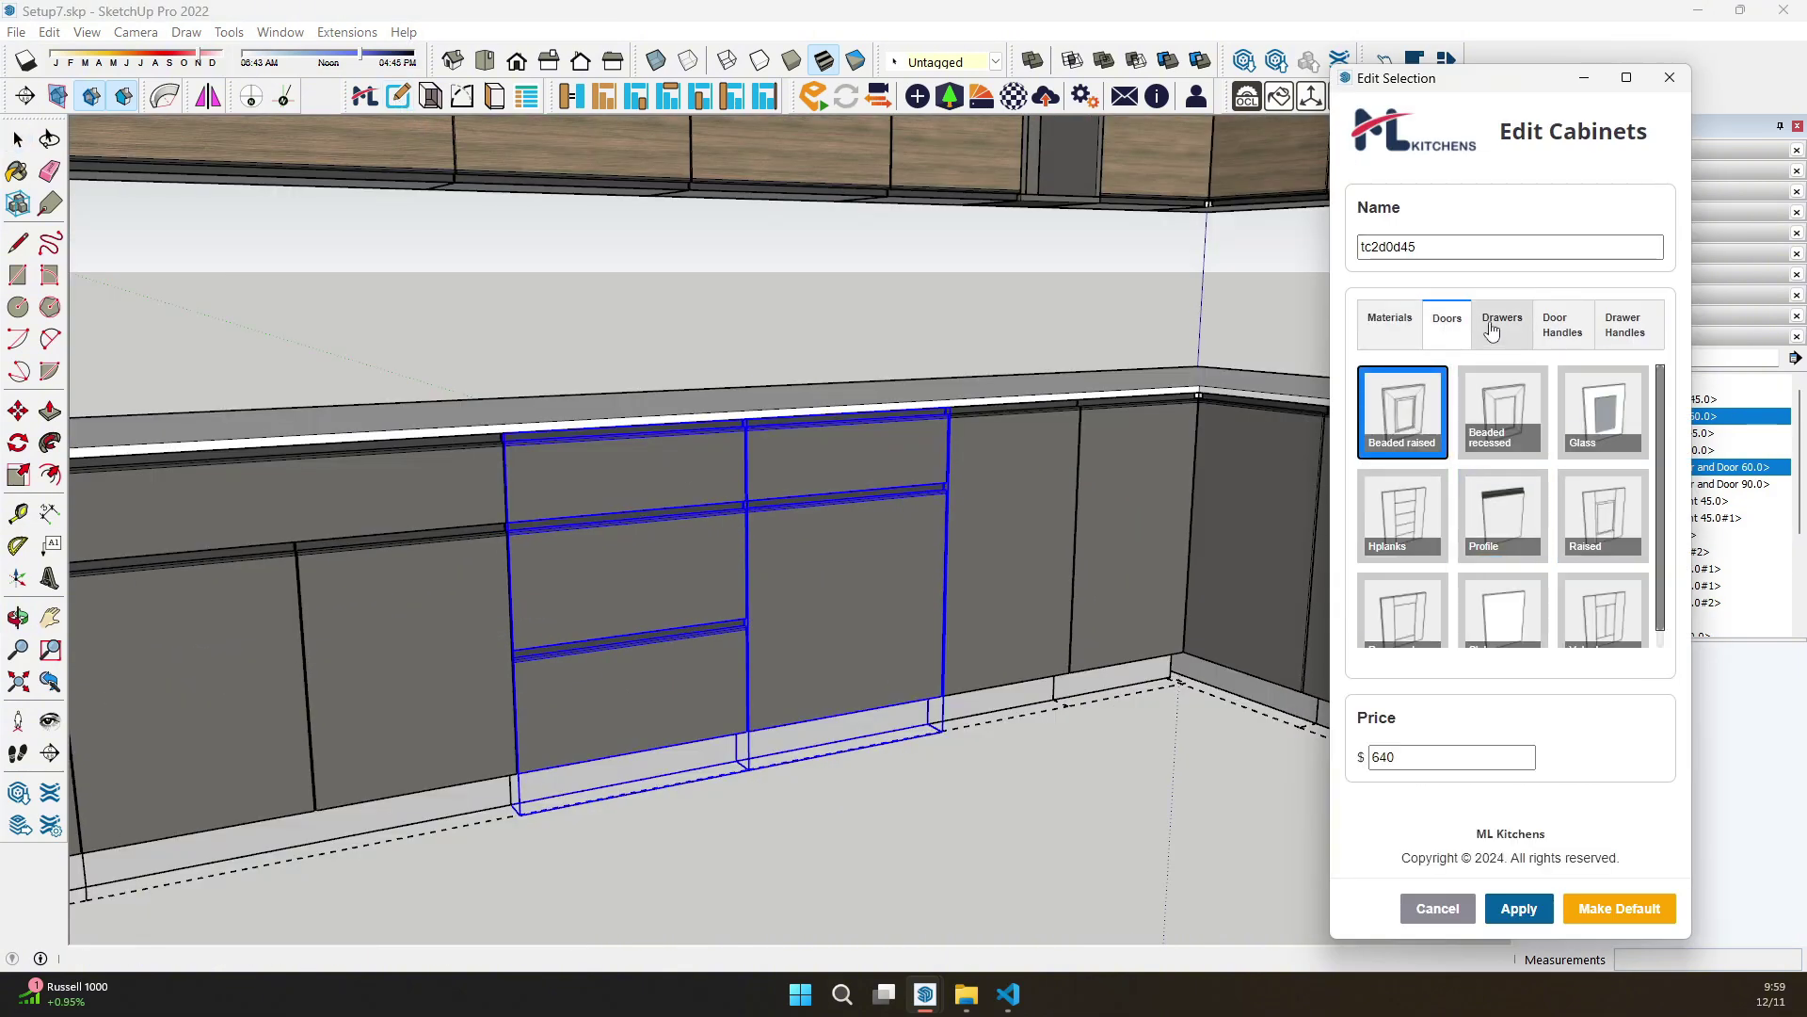
click(1497, 325)
click(1403, 419)
click(1558, 325)
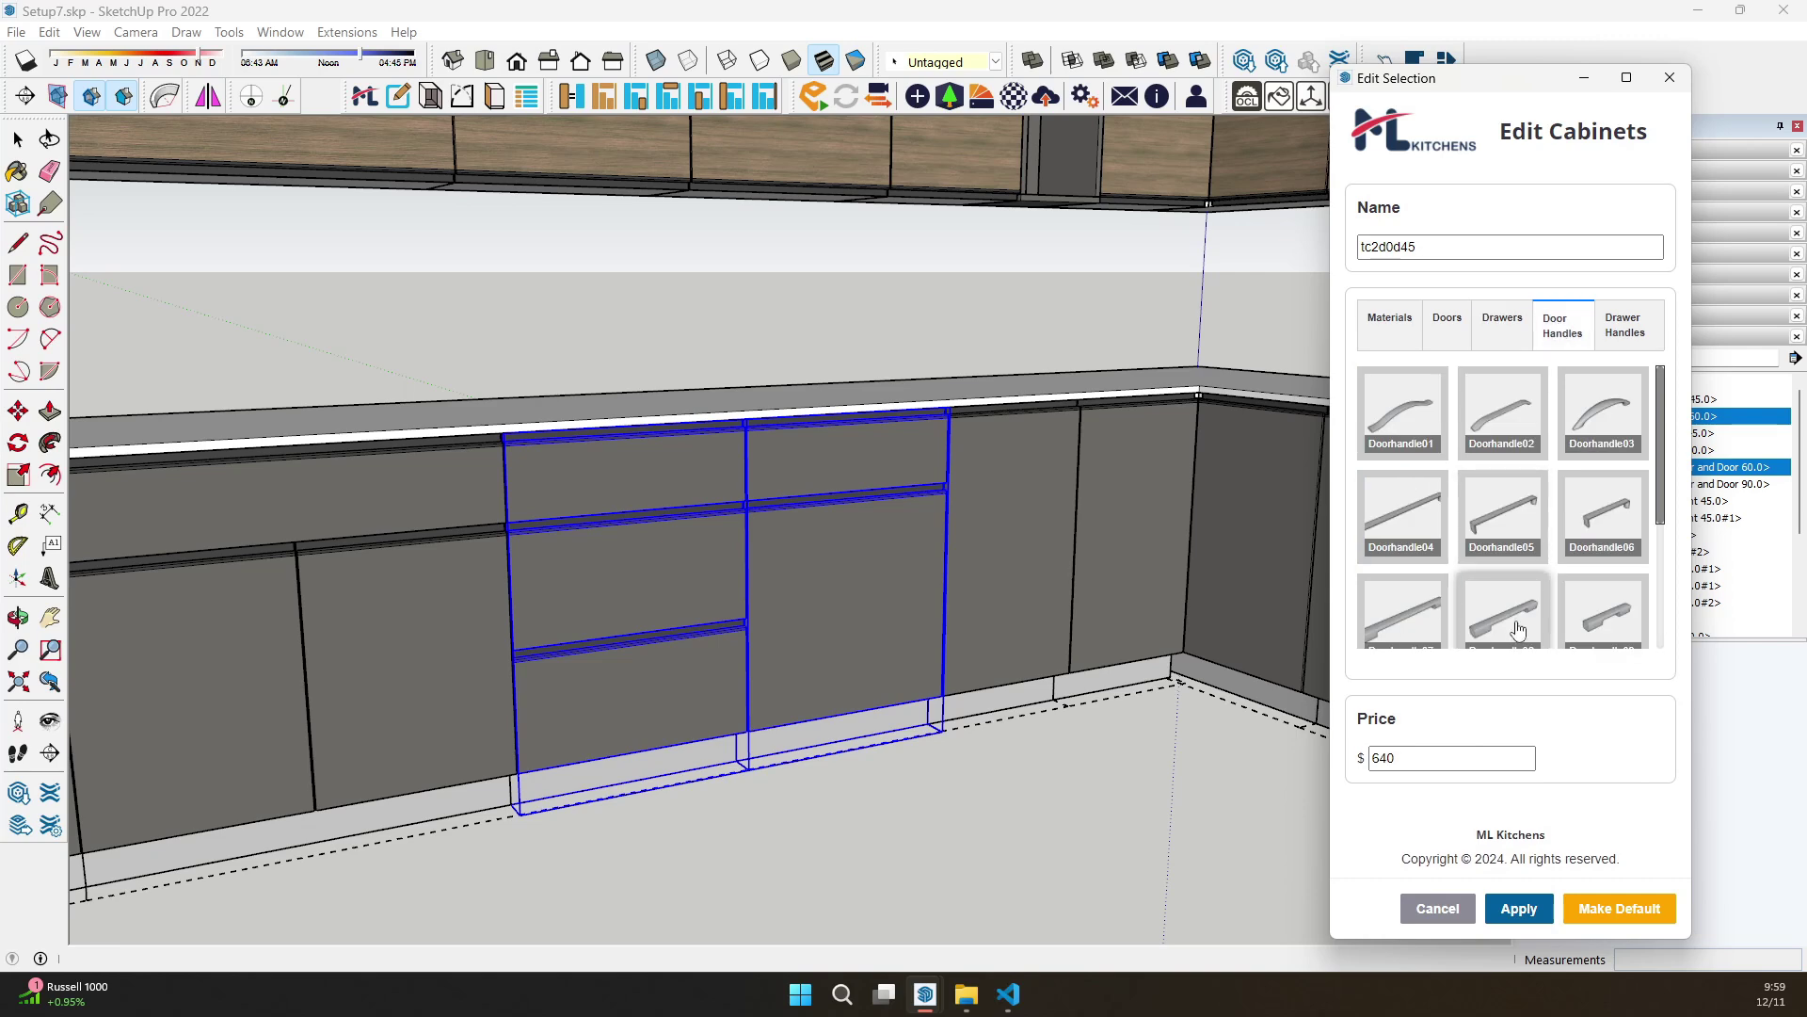
click(1623, 326)
click(1492, 518)
click(1535, 911)
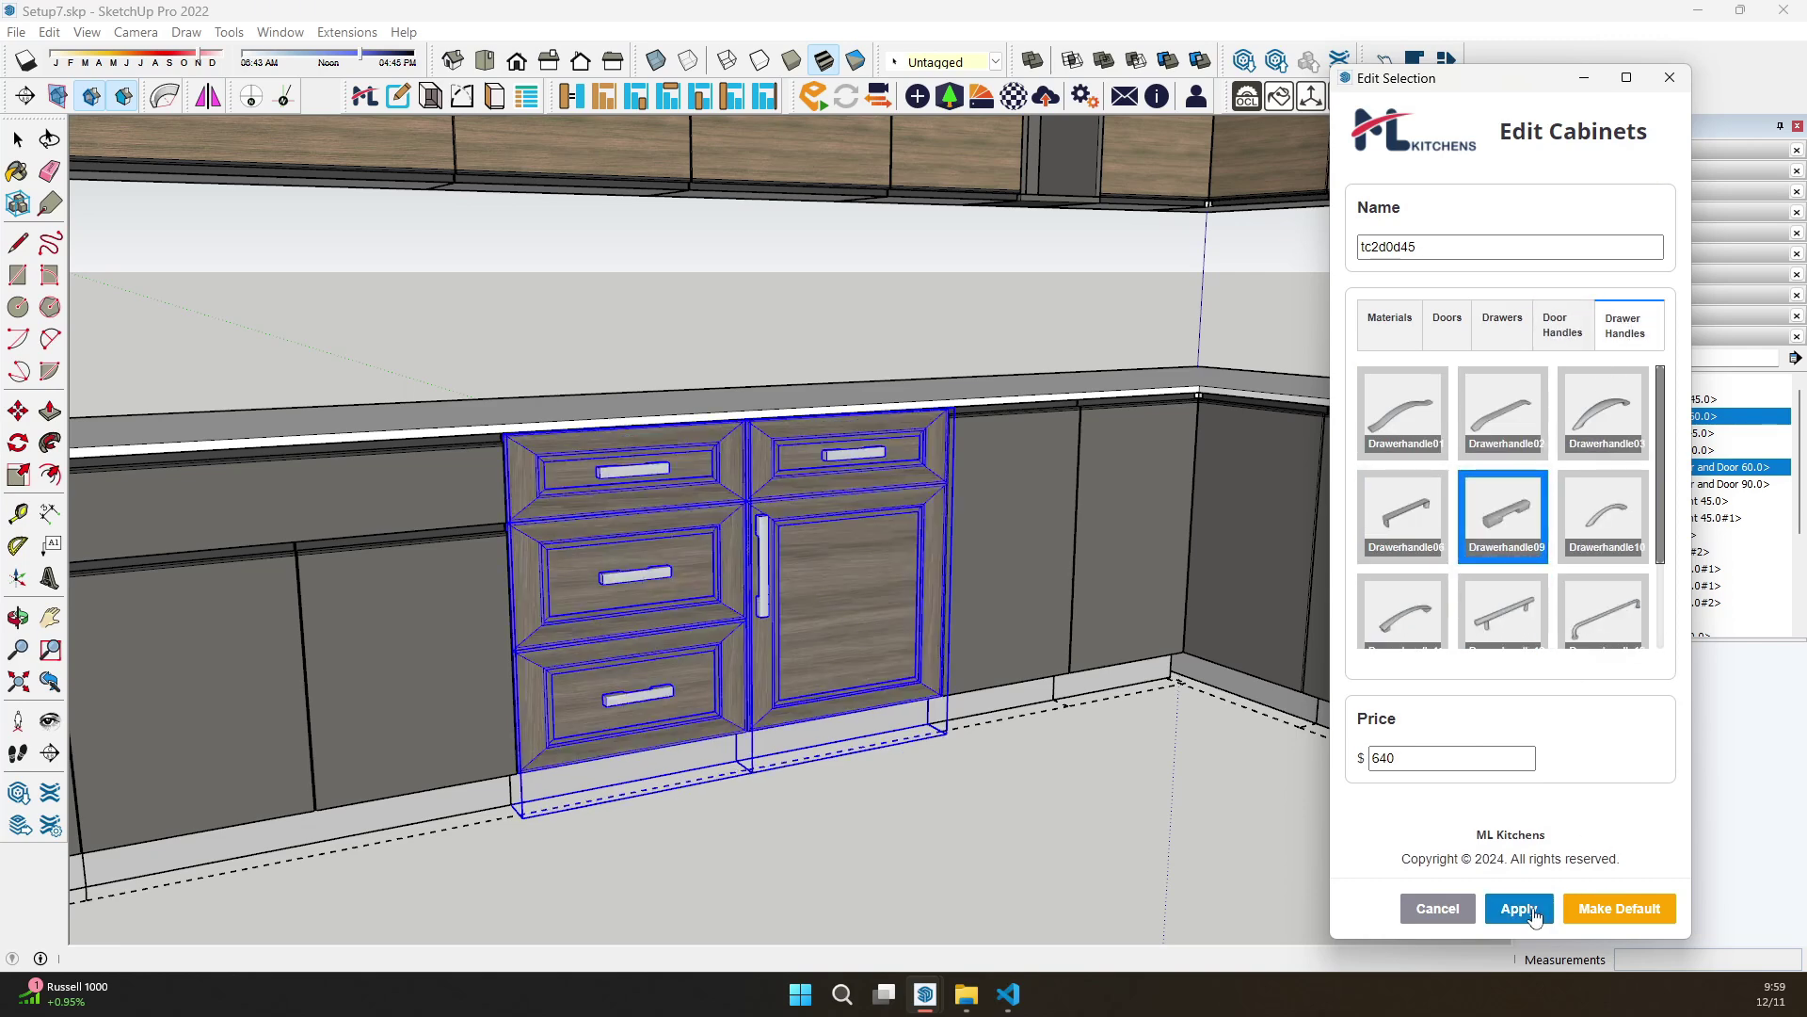
click(1668, 79)
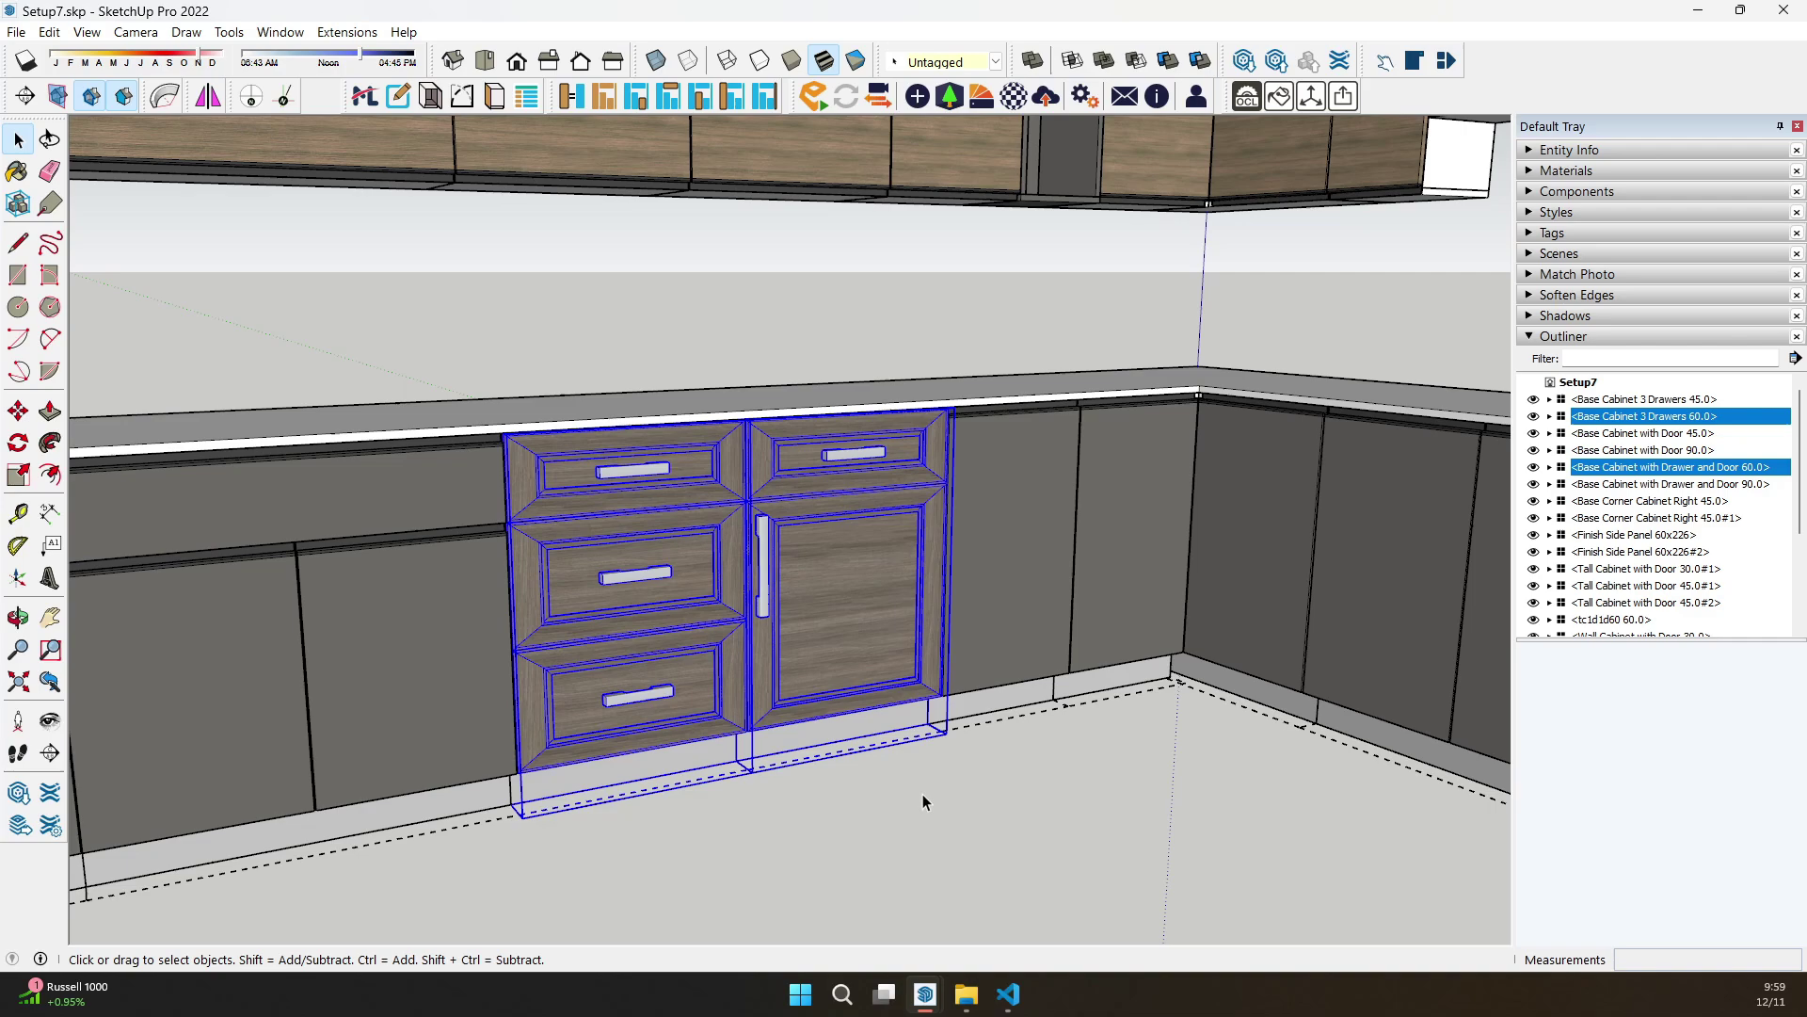
Apply the same wood beaded-raised styling to the two-door base cabinet beside the drawers
click(922, 794)
middle_drag(922, 794, 1023, 599)
scroll(763, 560, down, 5)
click(646, 657)
click(398, 96)
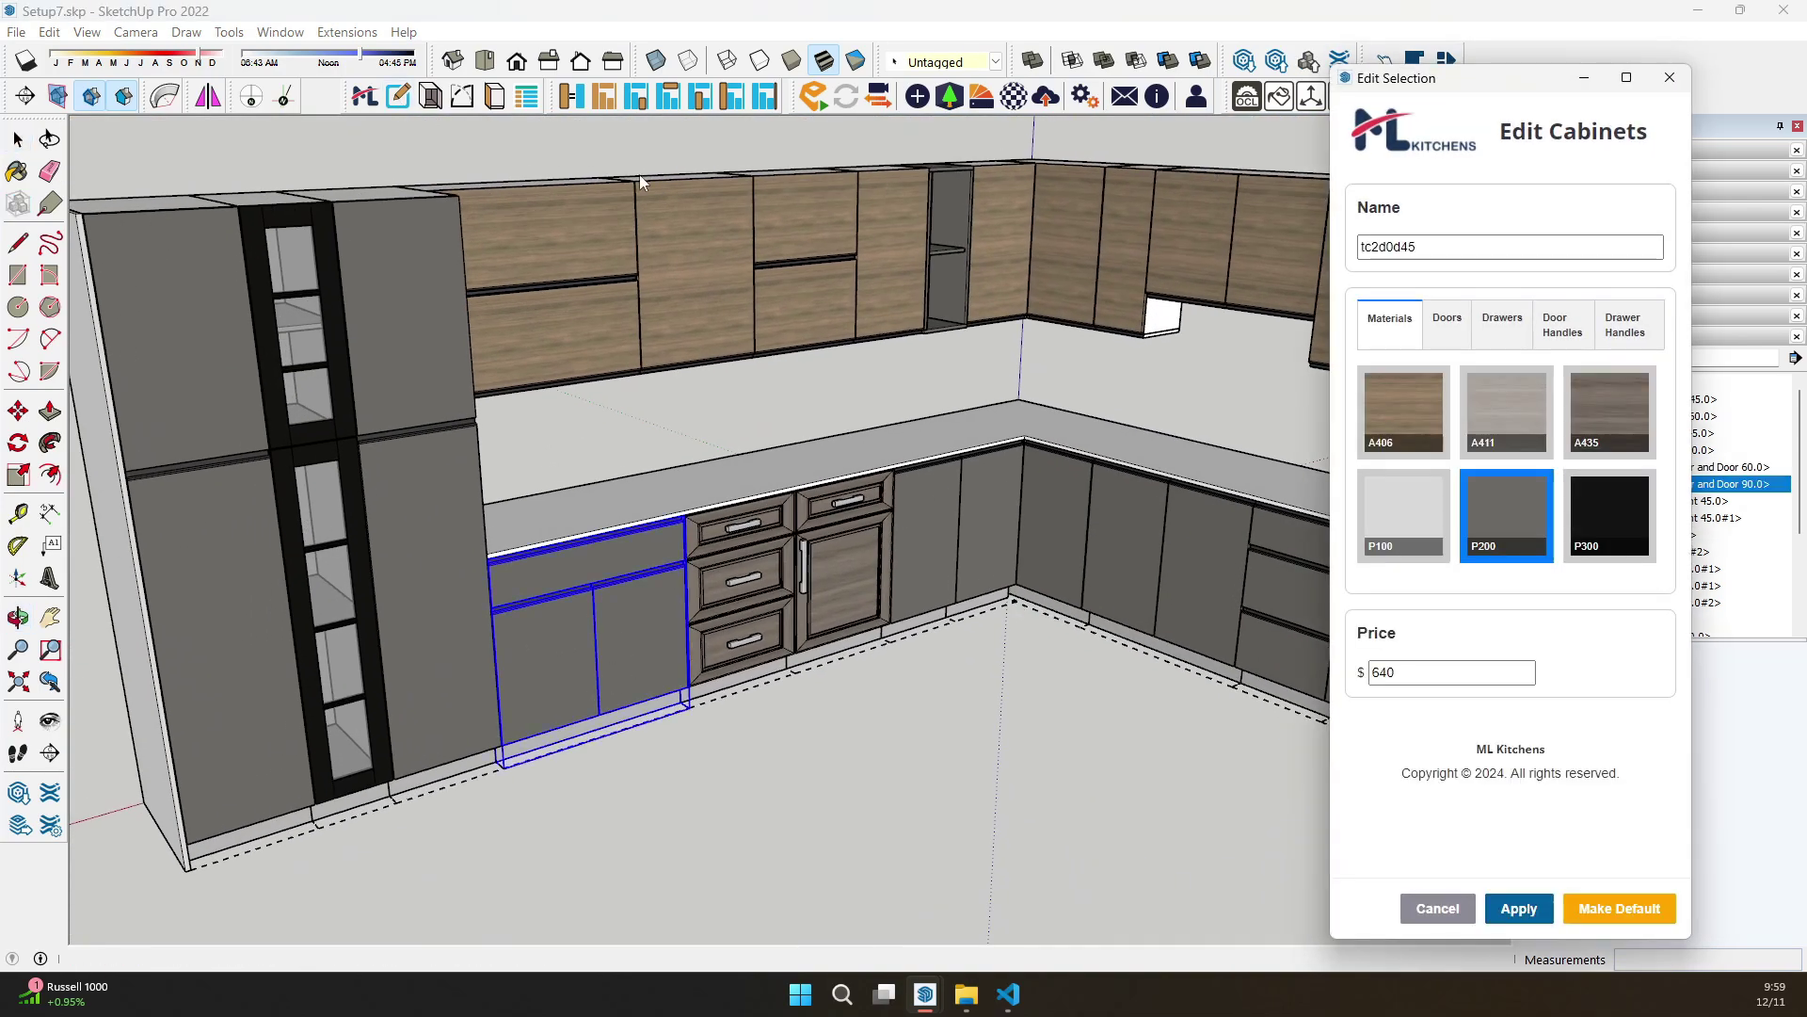
click(1447, 323)
click(1501, 323)
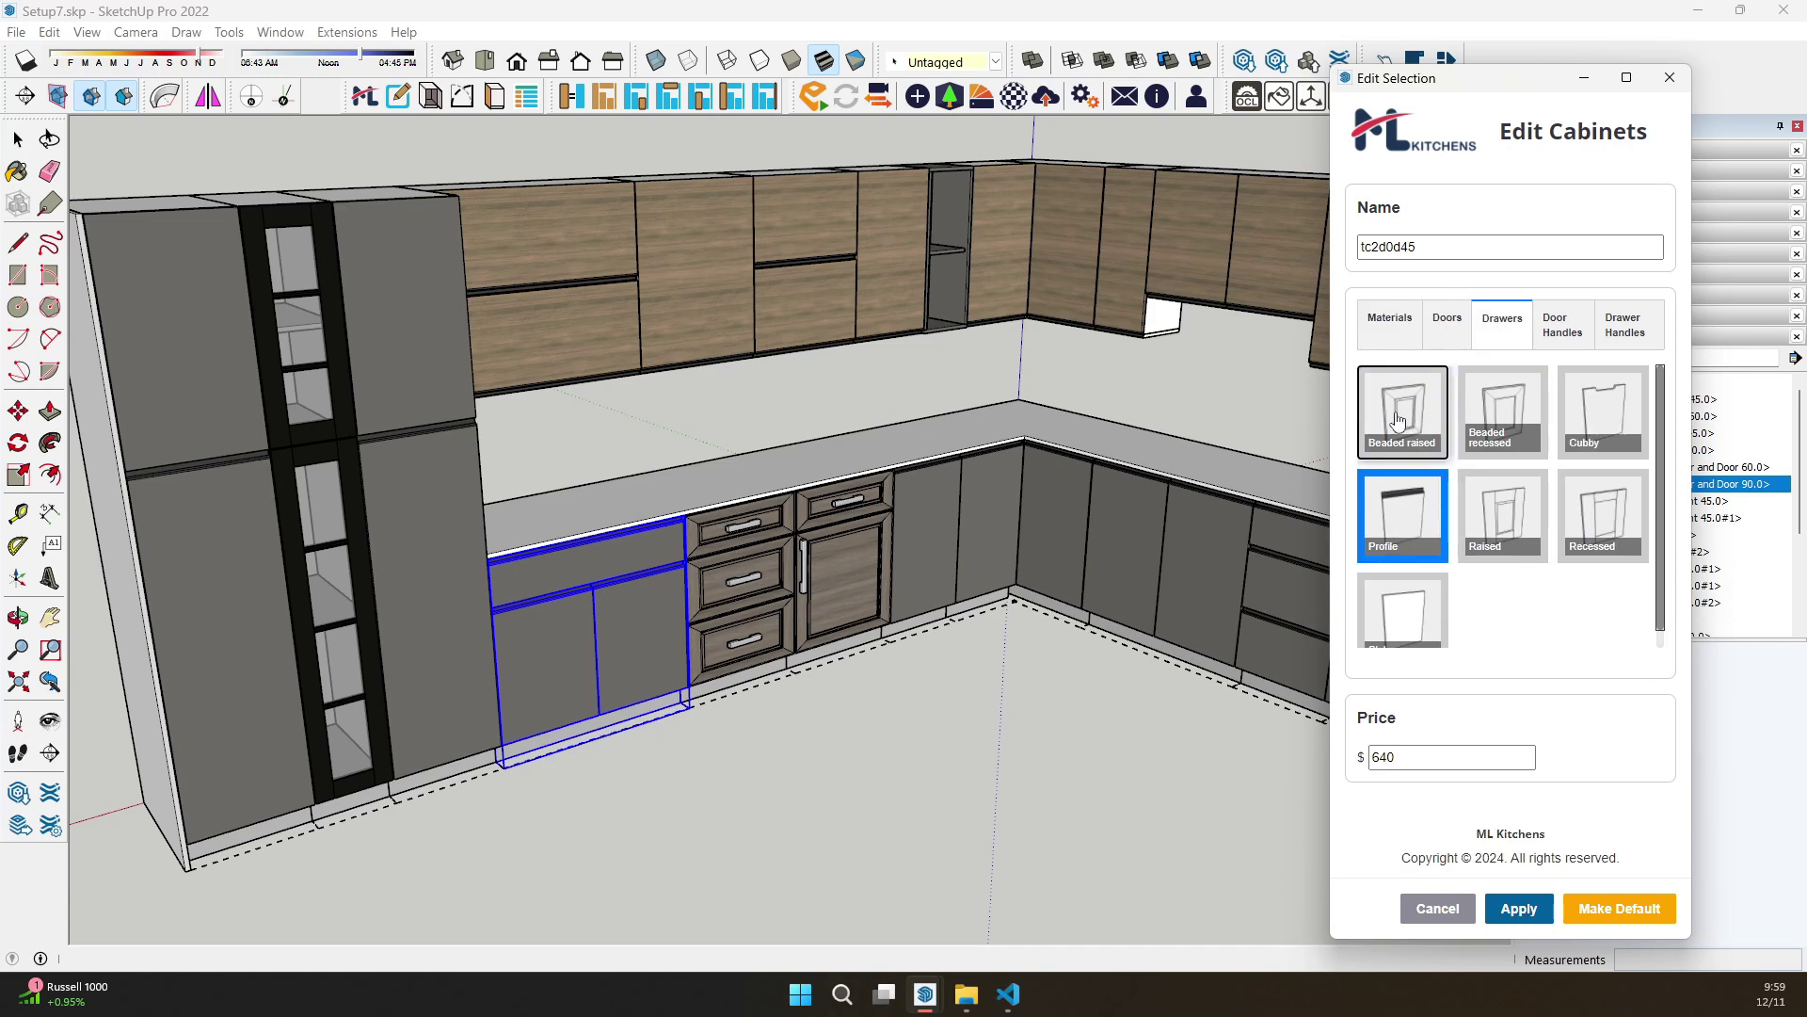
click(1565, 341)
click(1626, 326)
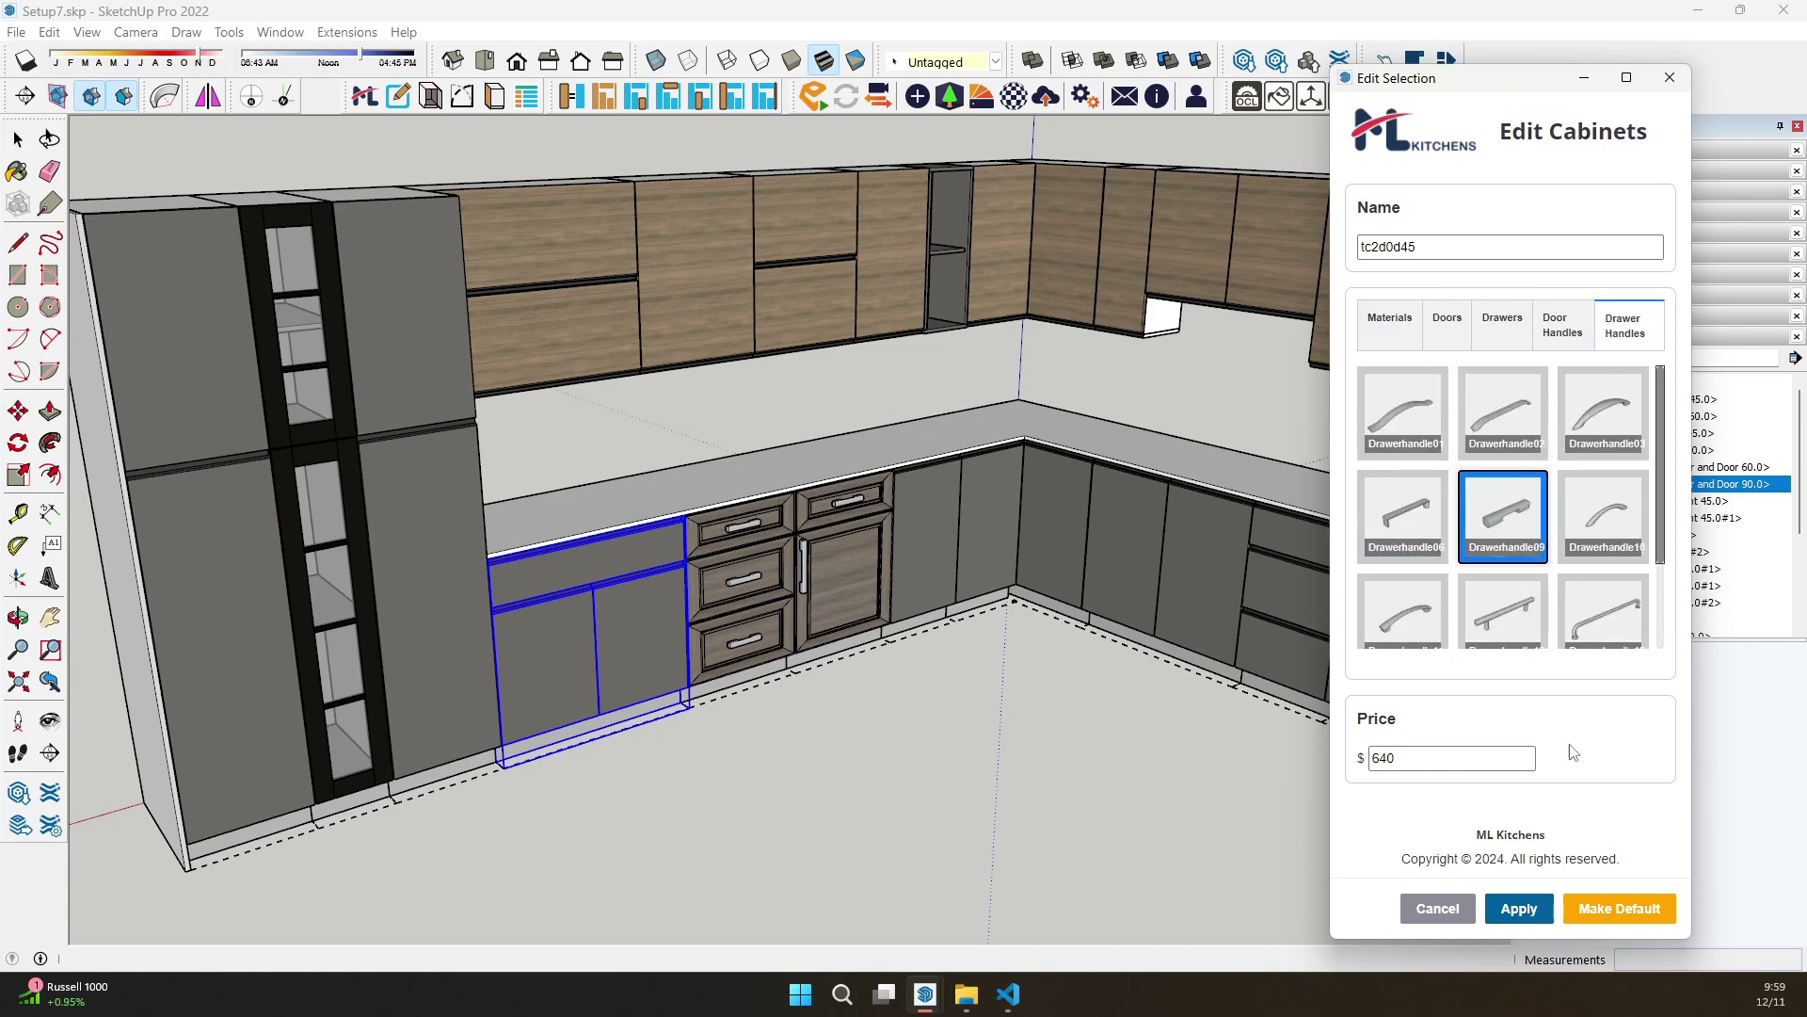
click(1599, 910)
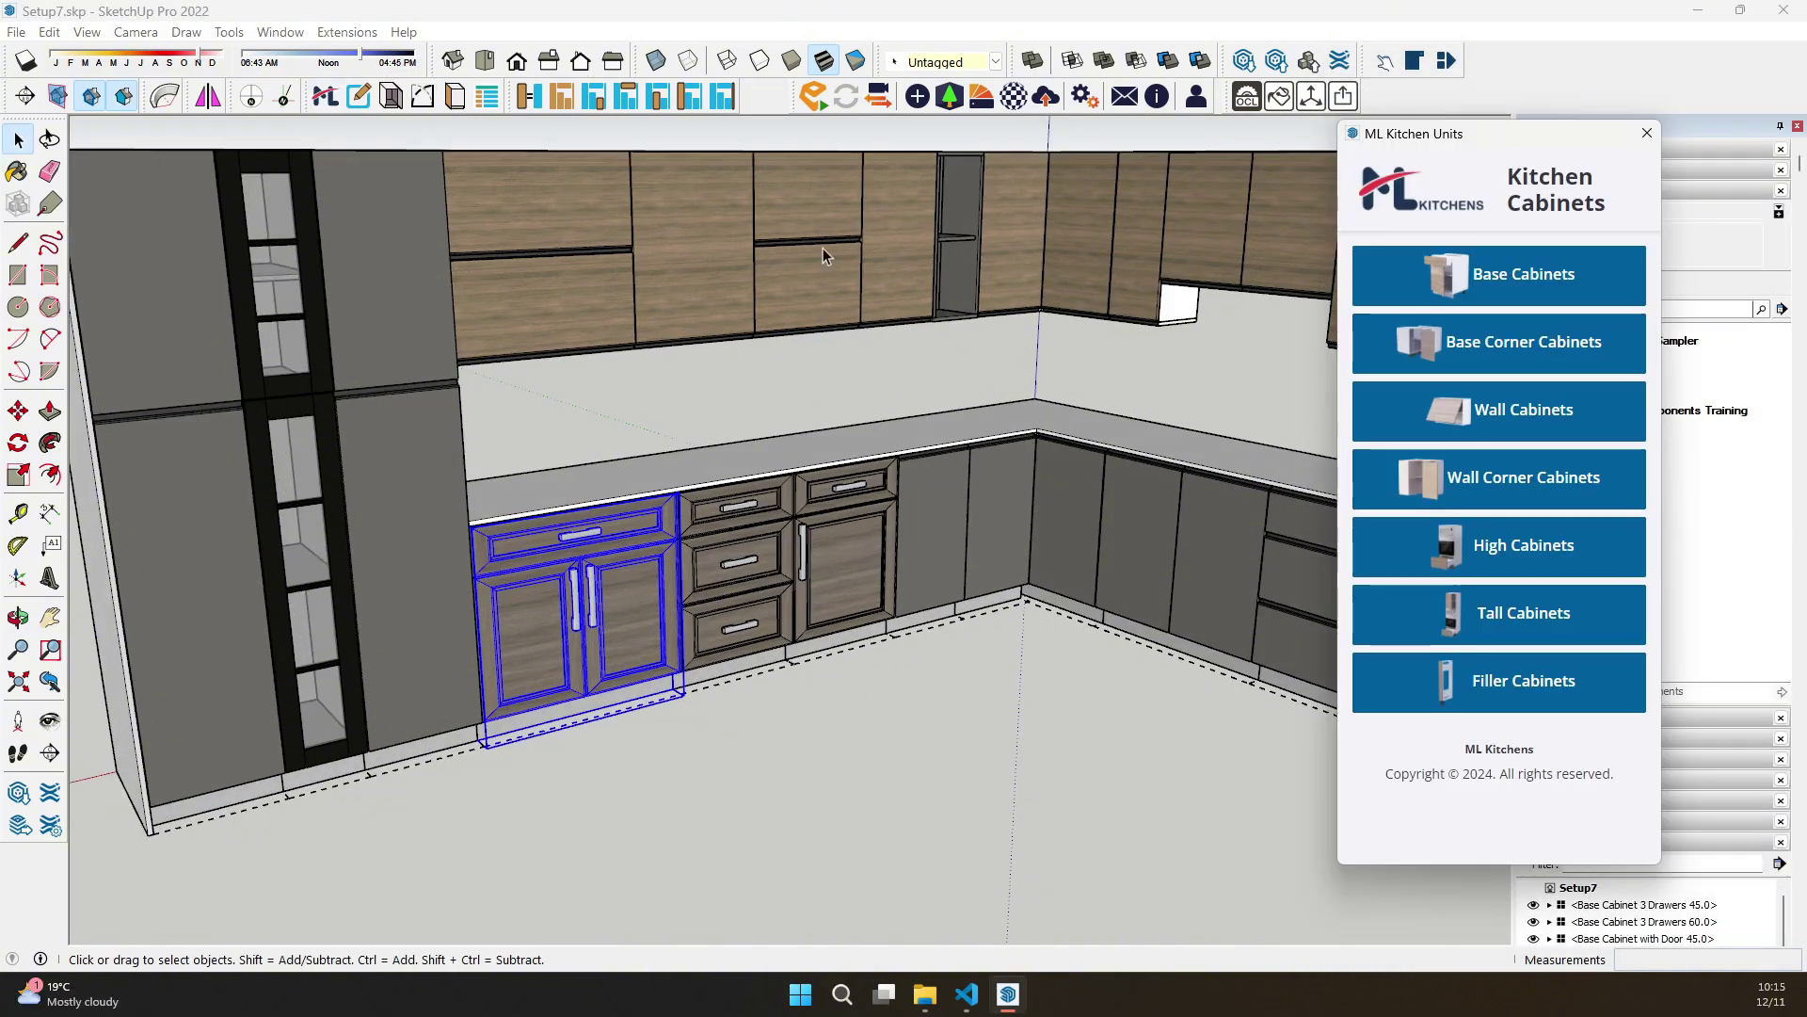
click(1481, 270)
Place a 90cm cabinet and a 90cm 2 Doors cabinet as trials, then delete both
scroll(1493, 527, down, 3)
click(1554, 537)
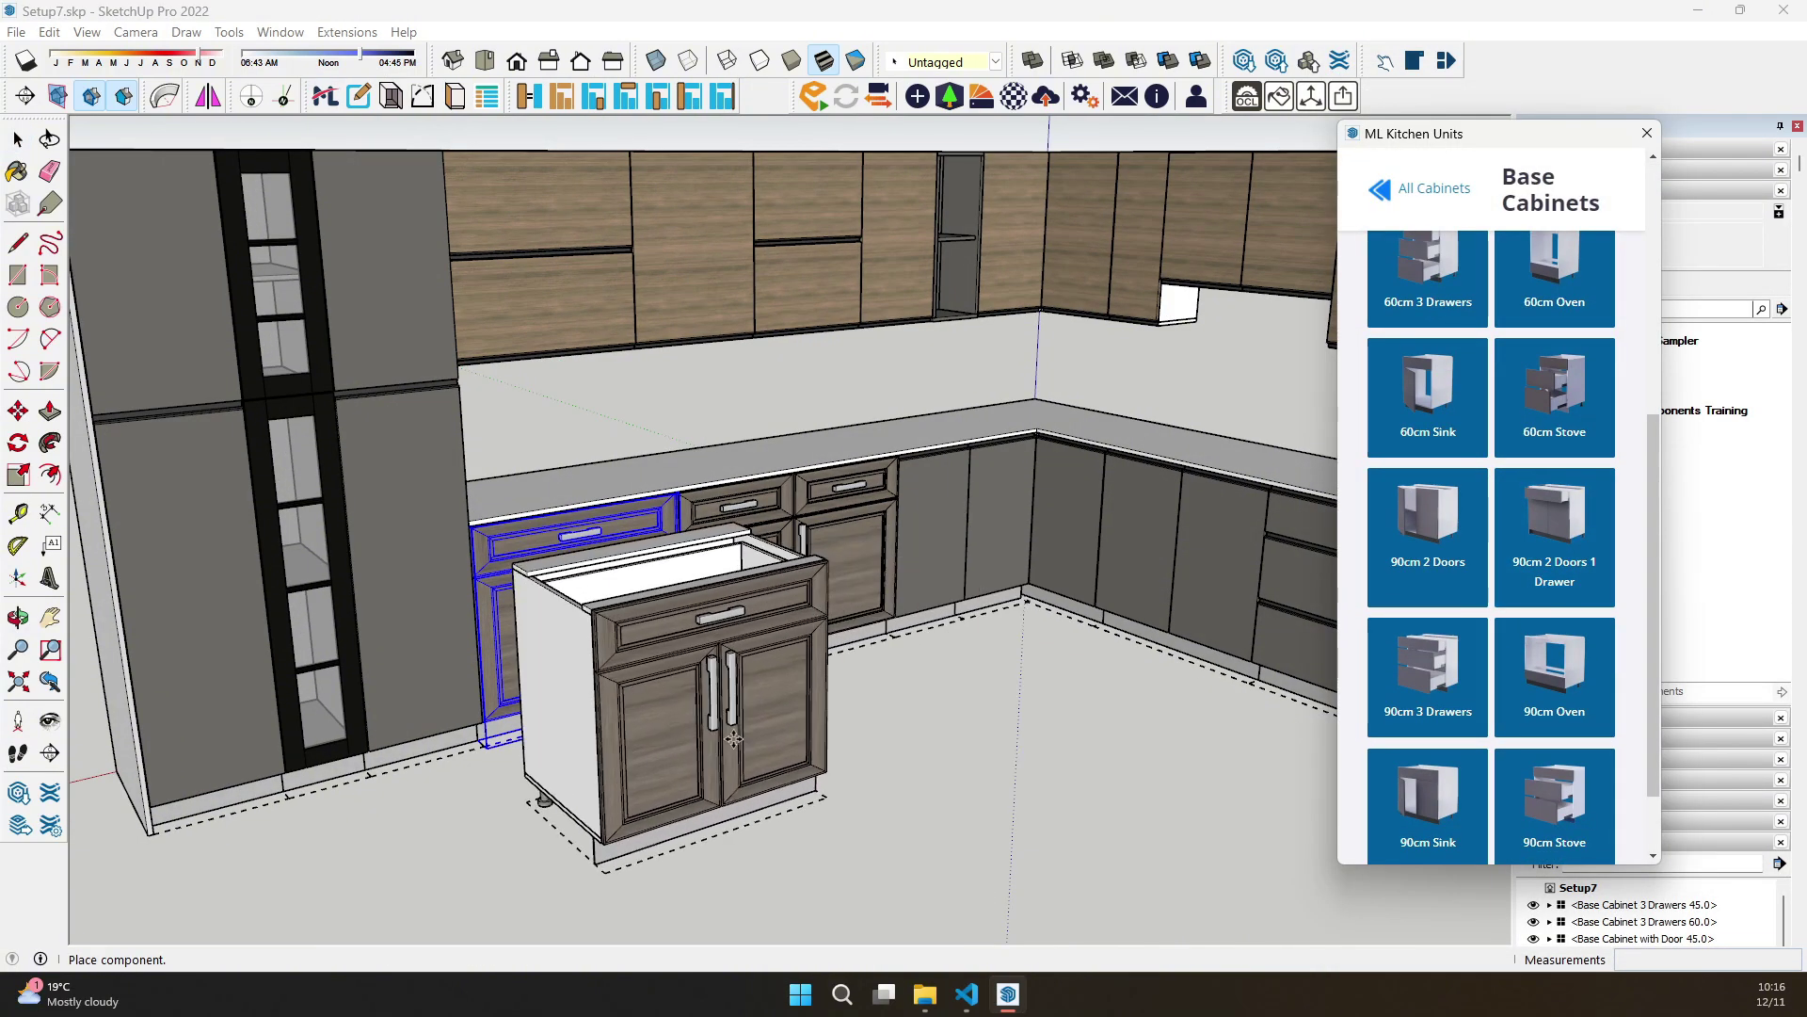
click(733, 739)
key(space)
middle_drag(887, 706, 716, 663)
click(1428, 537)
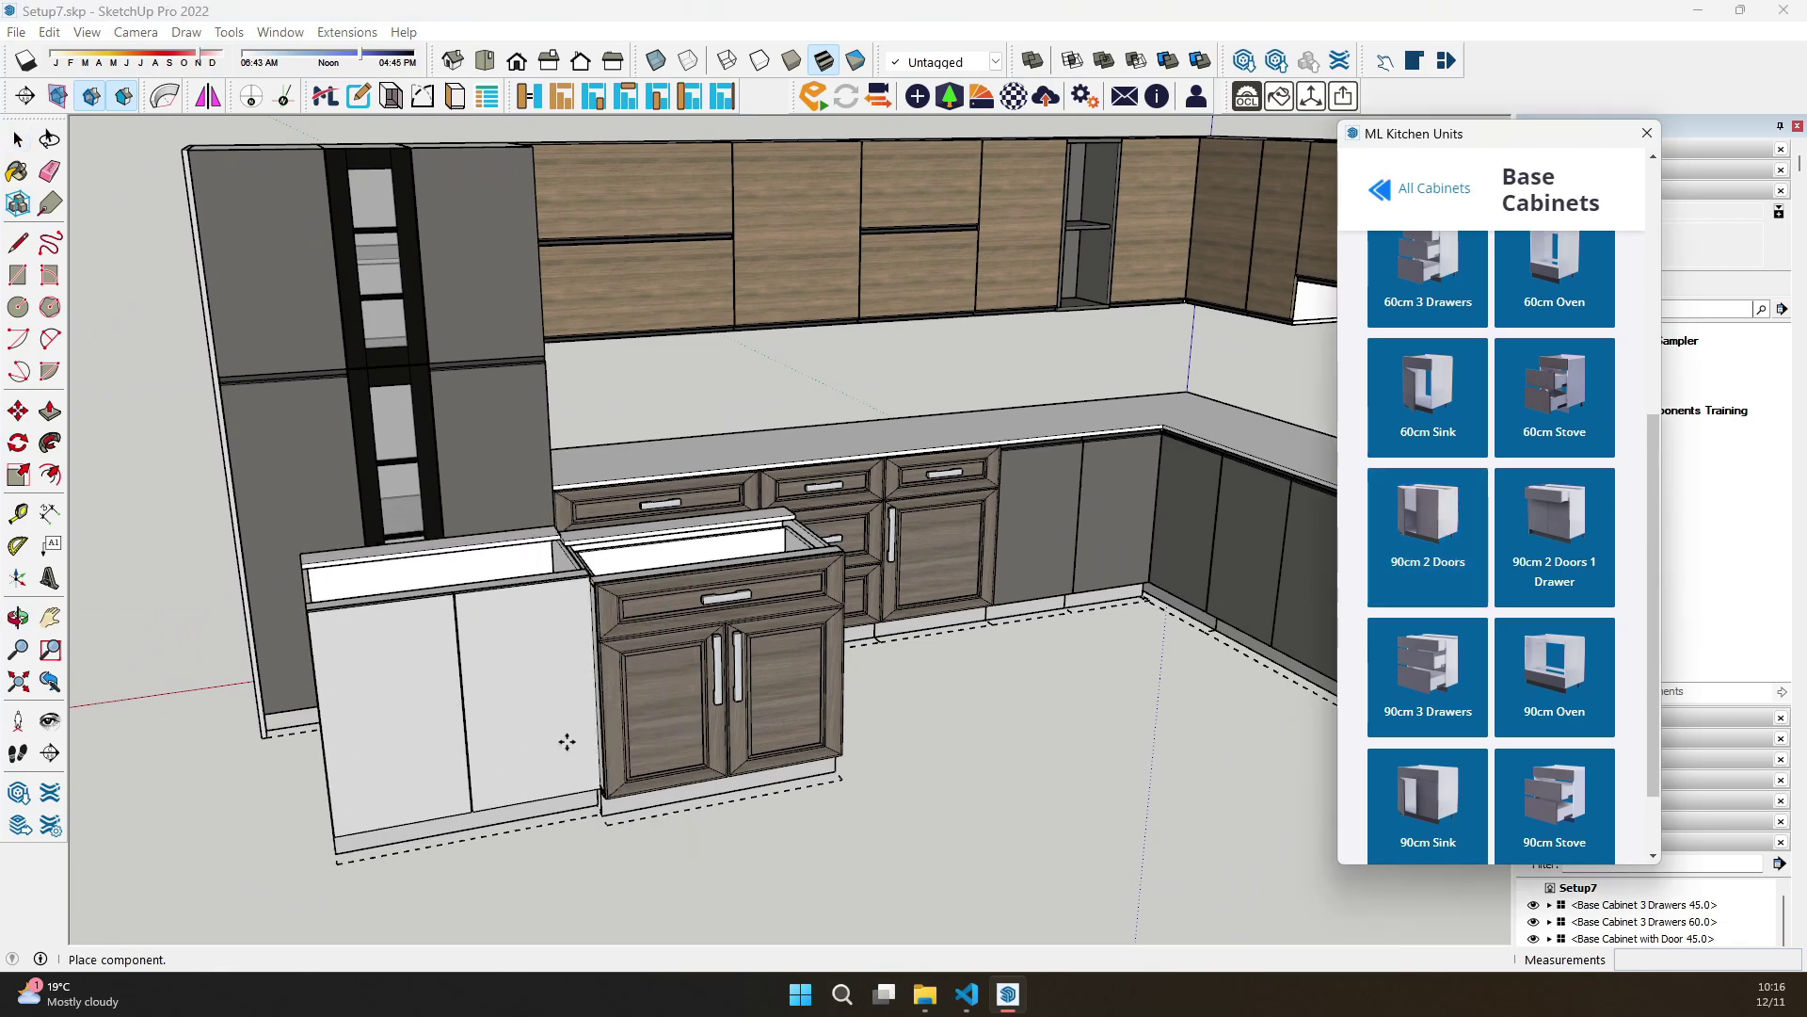
click(569, 744)
key(space)
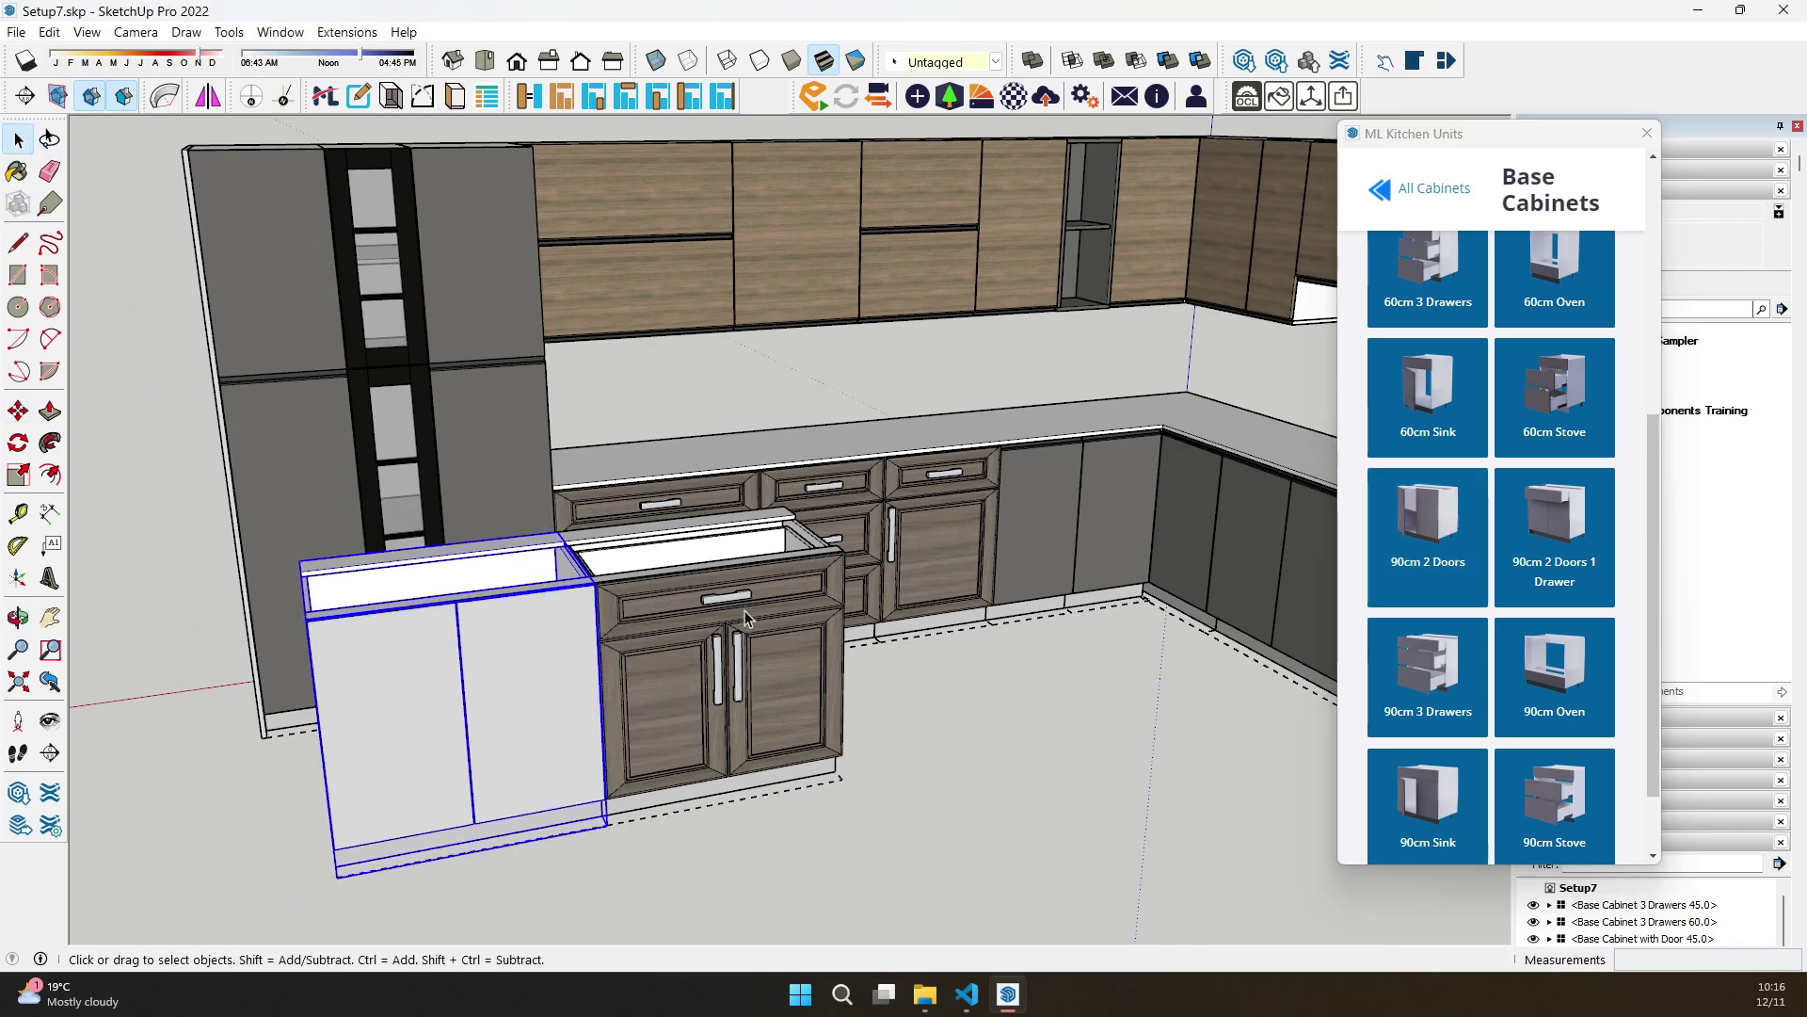
drag(561, 819, 561, 807)
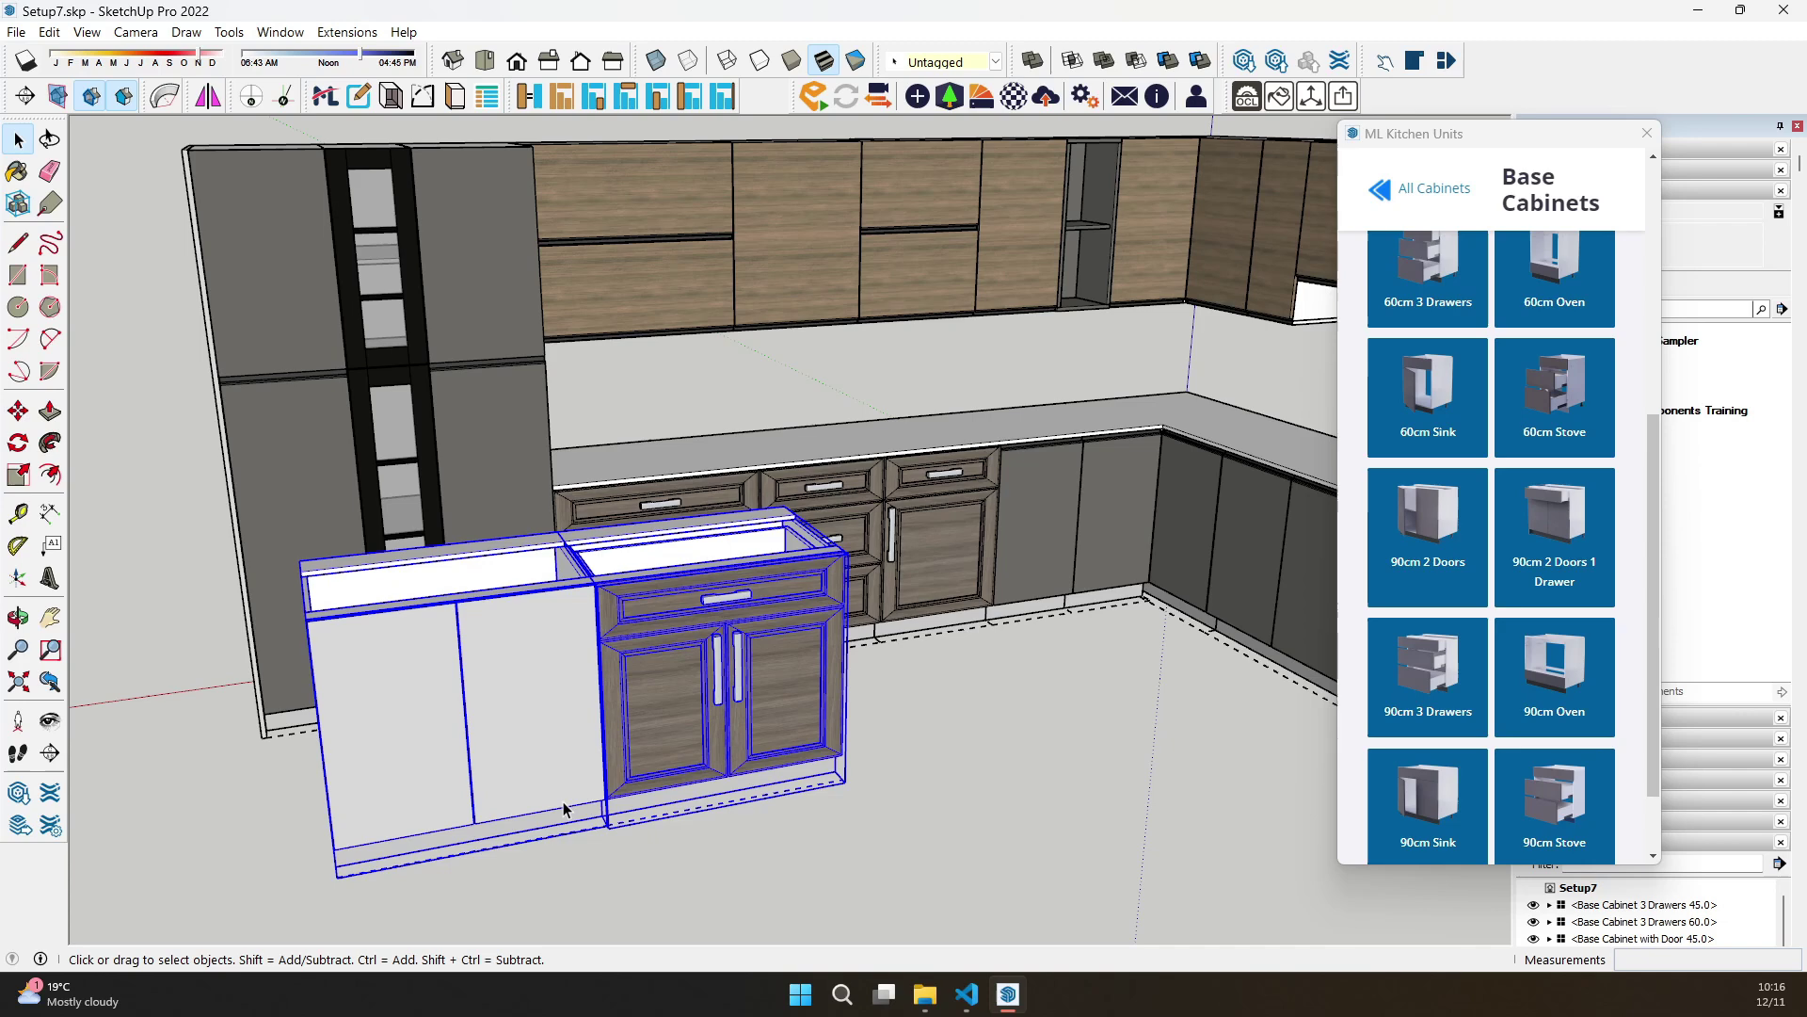
key(Delete)
Select the tall left end panel and apply a new finish to it in the cabinet editor
scroll(475, 744, down, 2)
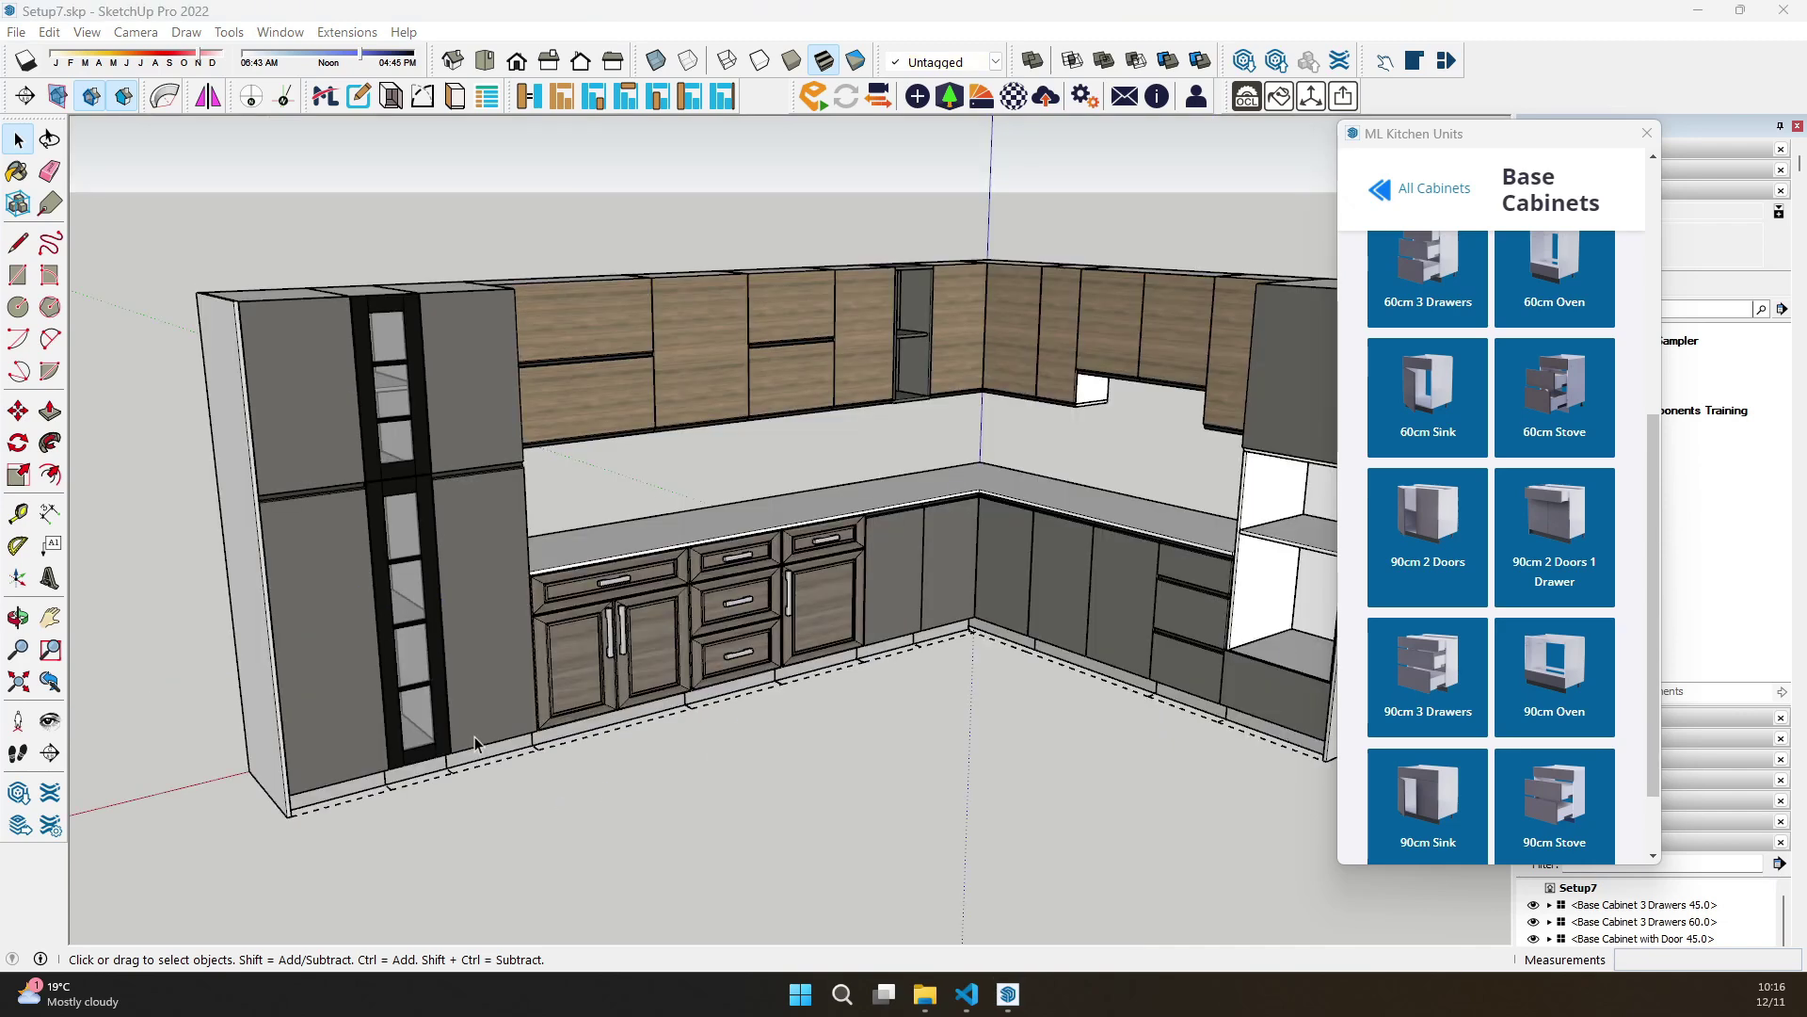
click(1647, 132)
middle_drag(1087, 513, 1075, 512)
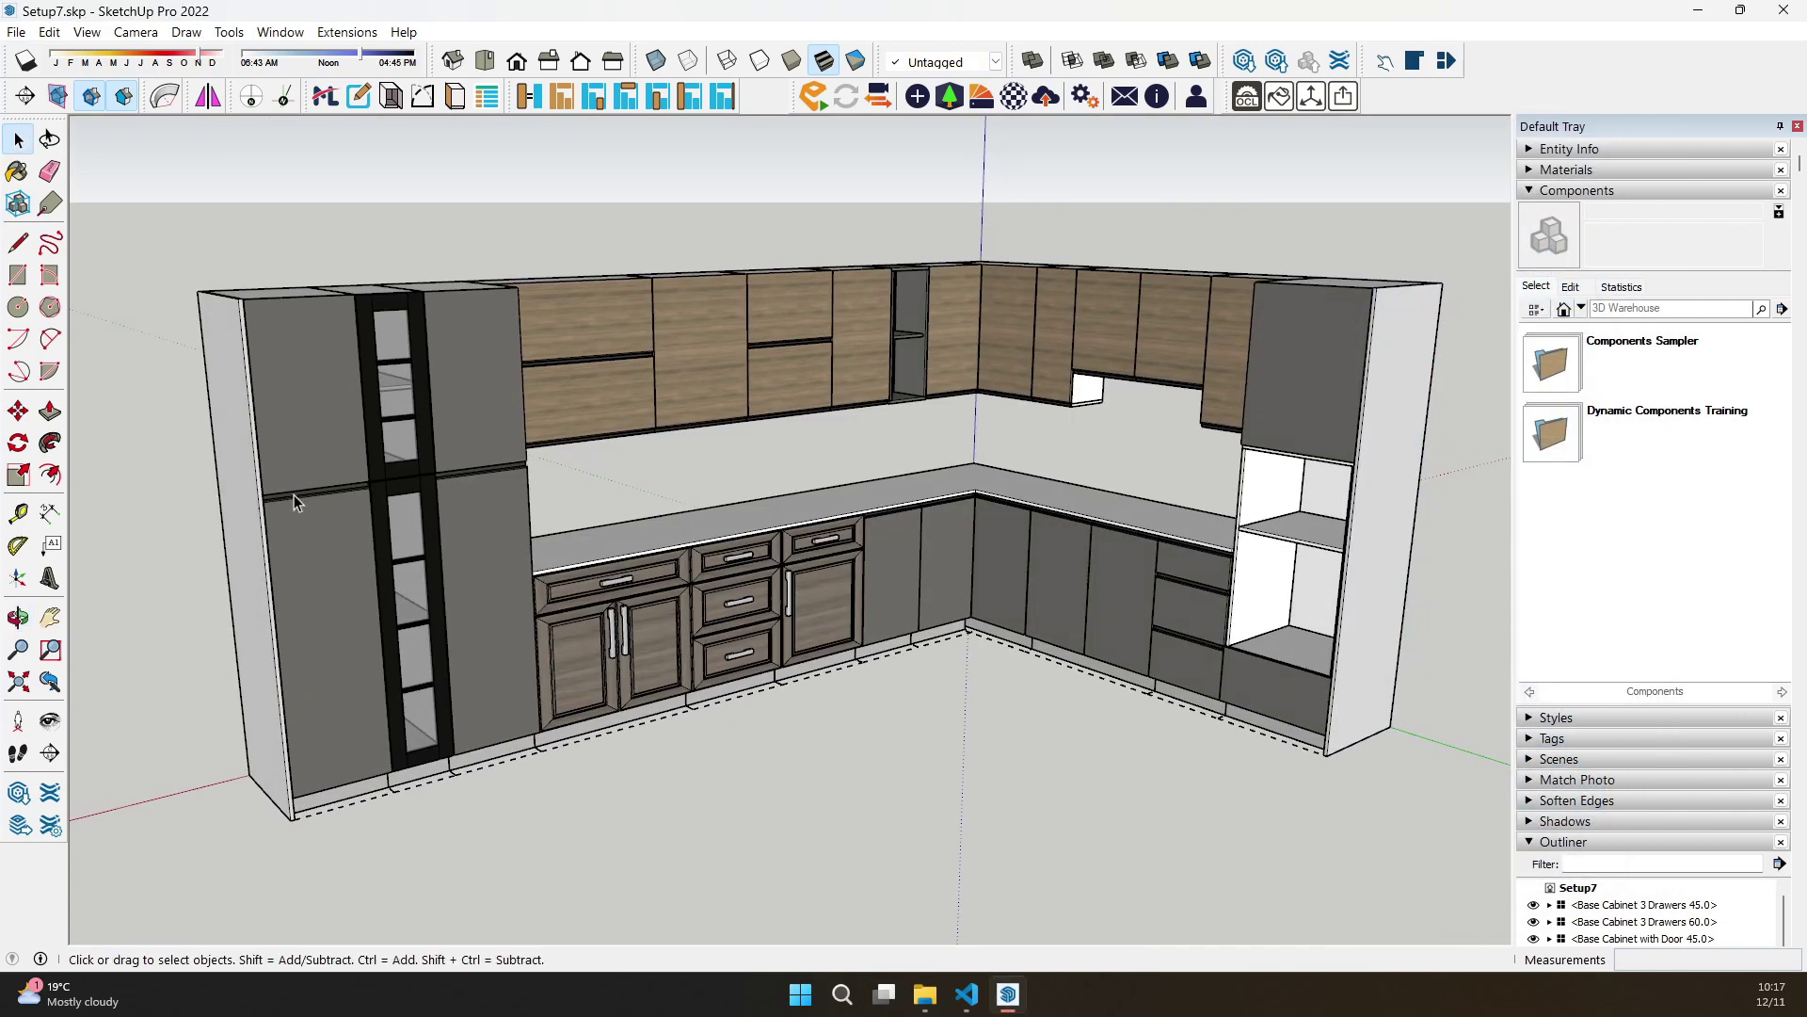
click(351, 103)
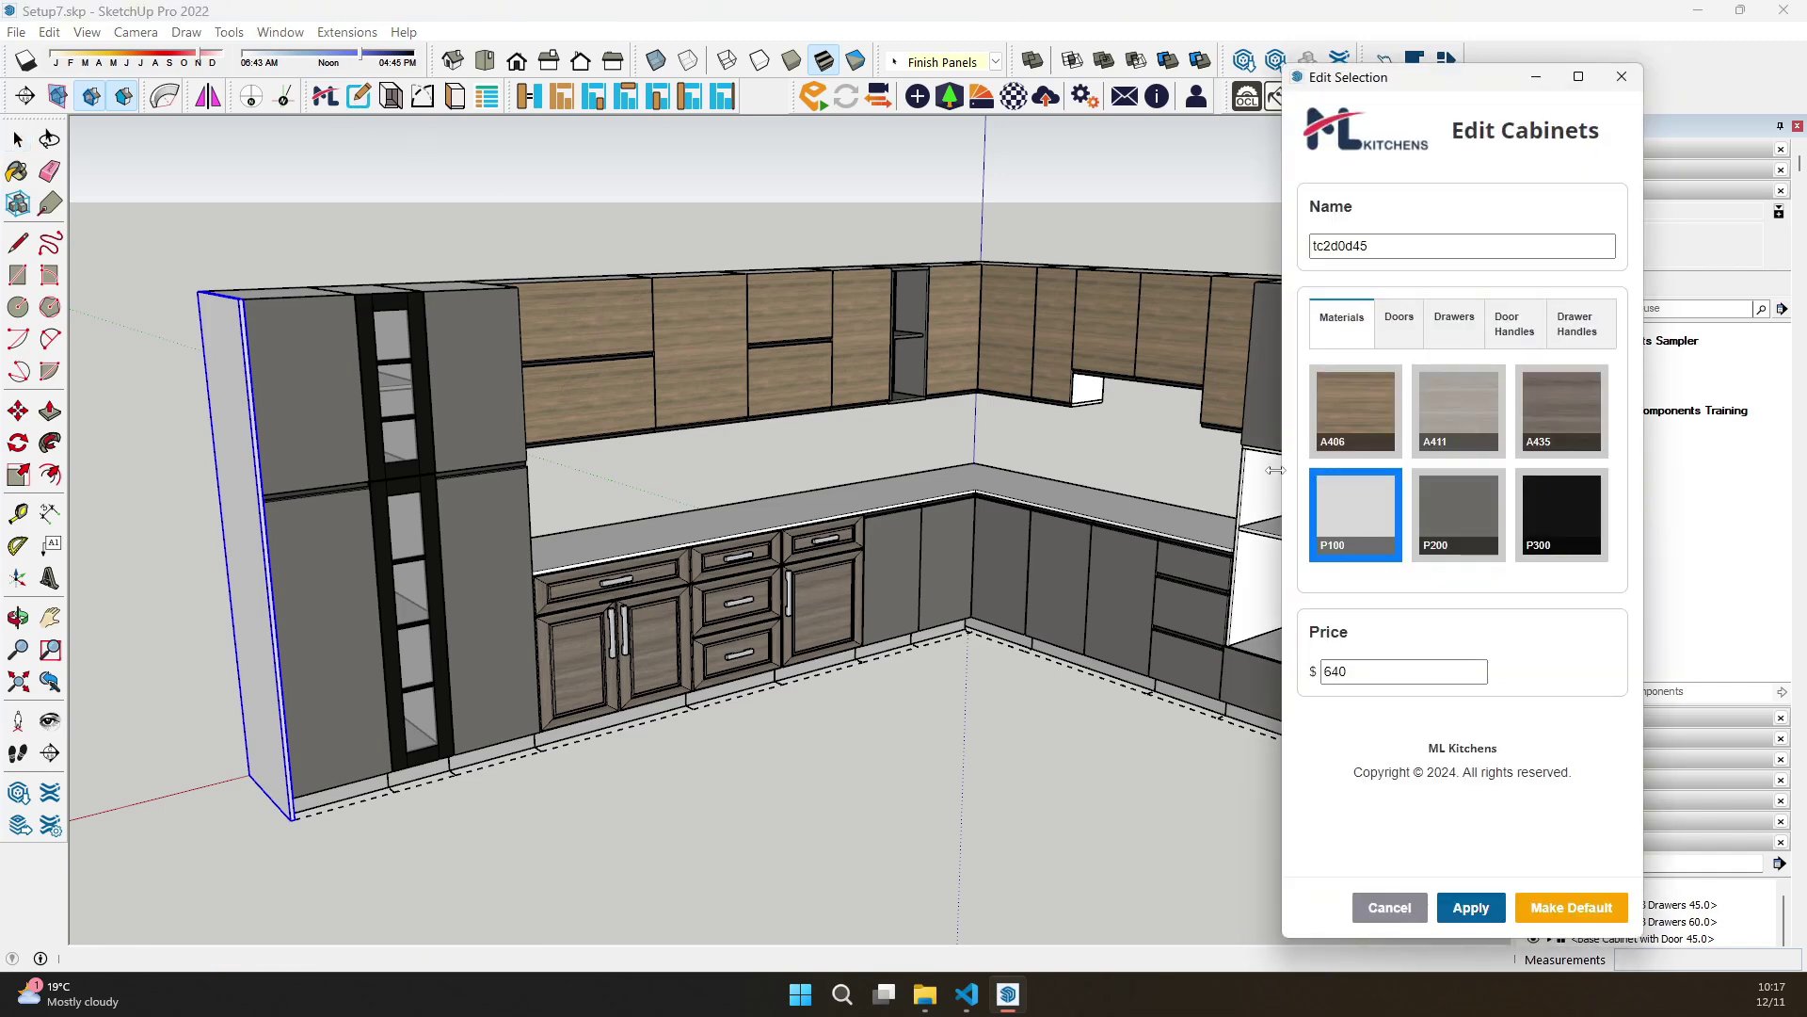
click(1435, 540)
click(1474, 907)
click(1584, 126)
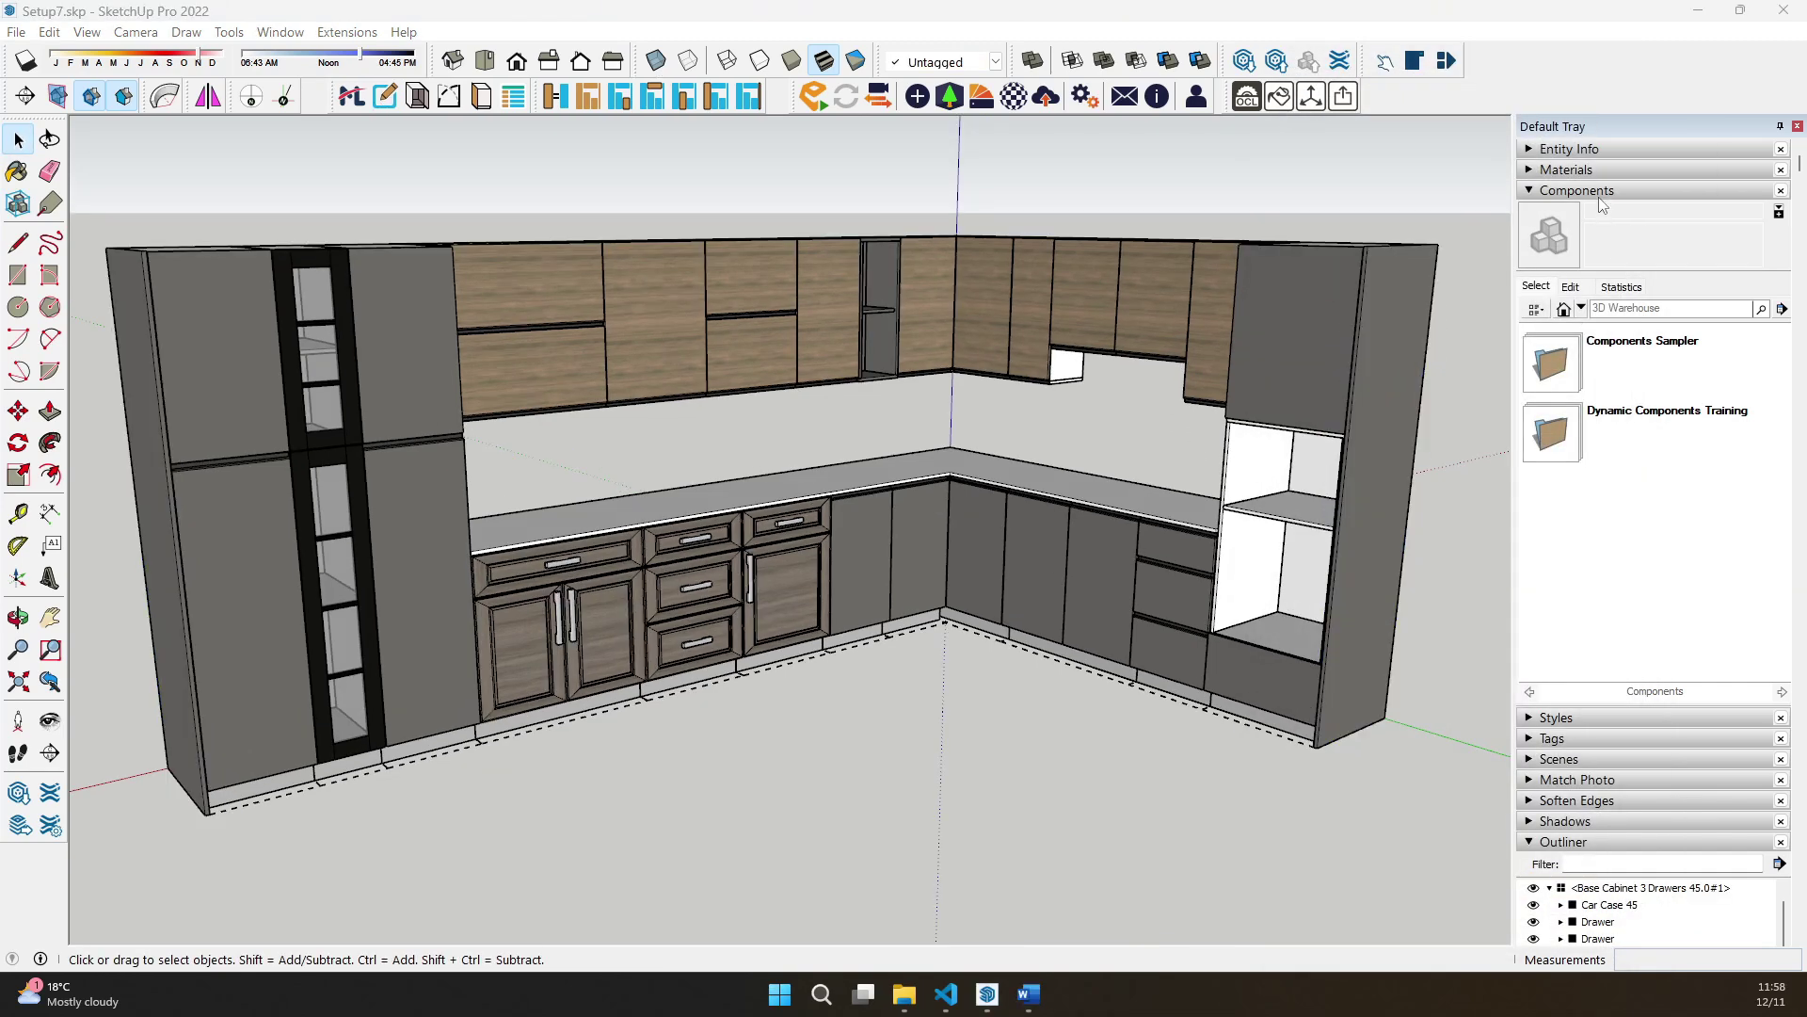
click(1600, 191)
click(1583, 234)
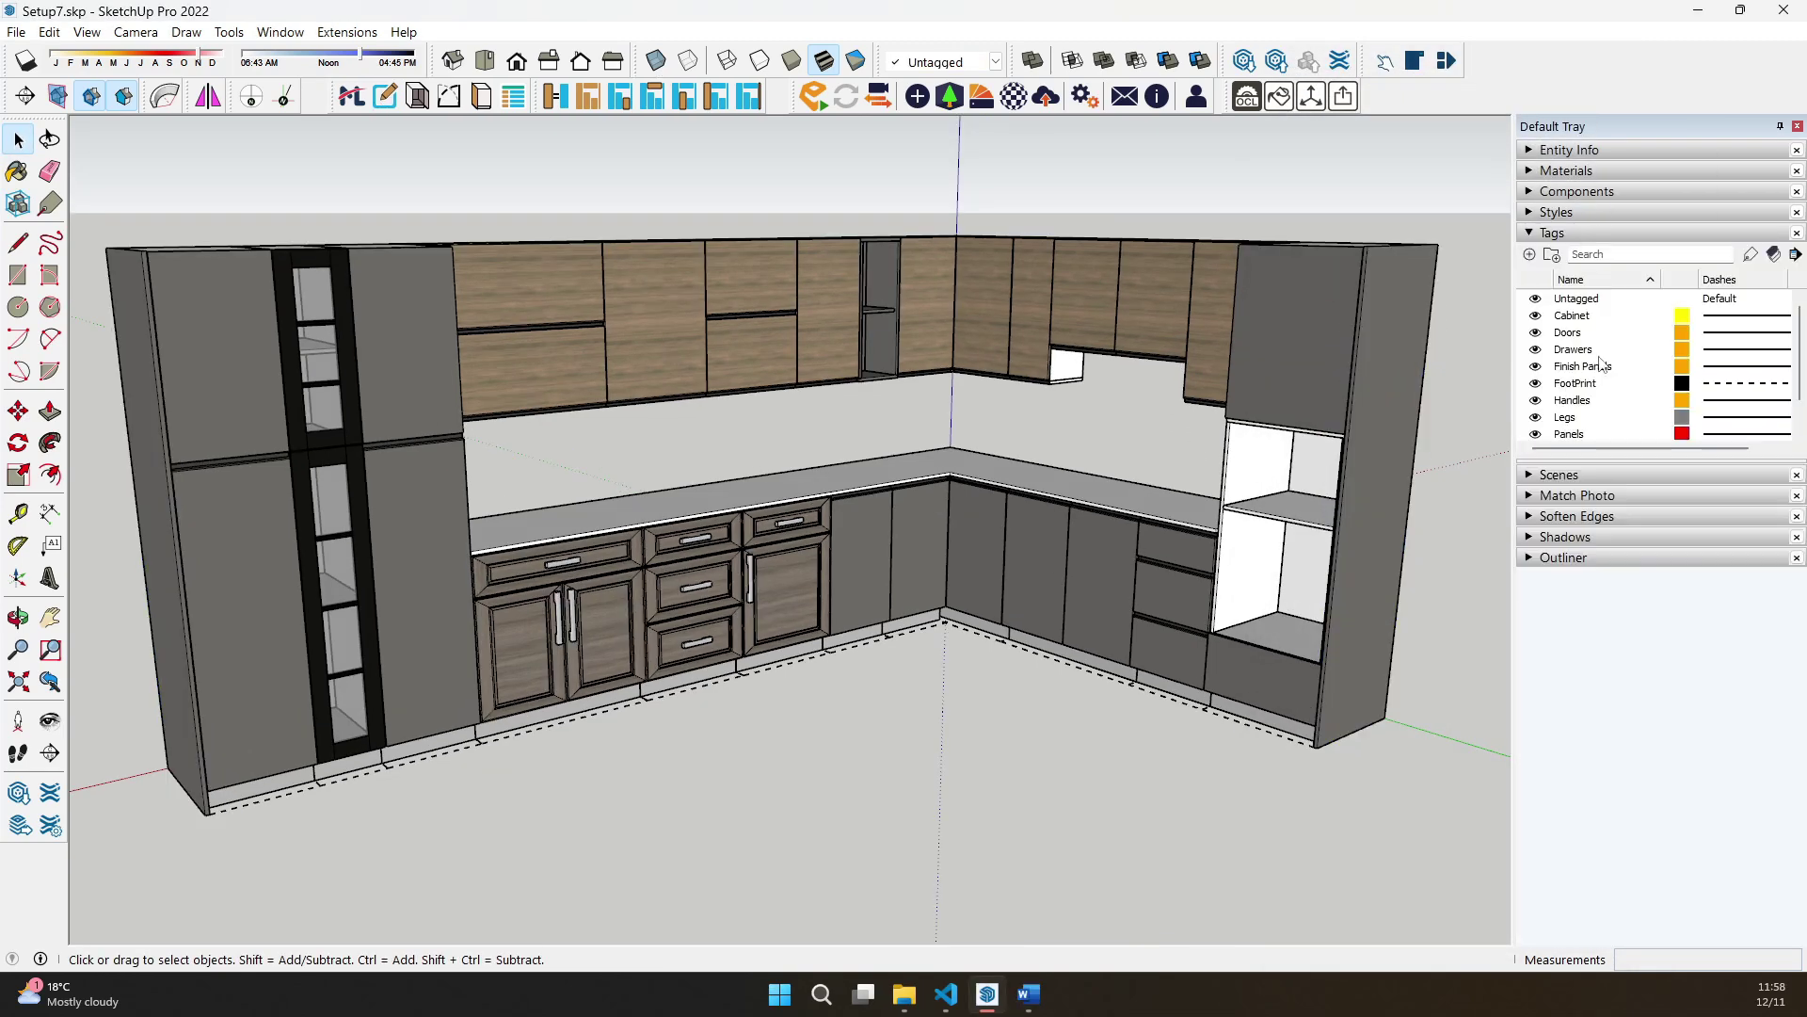
drag(1592, 460, 1592, 537)
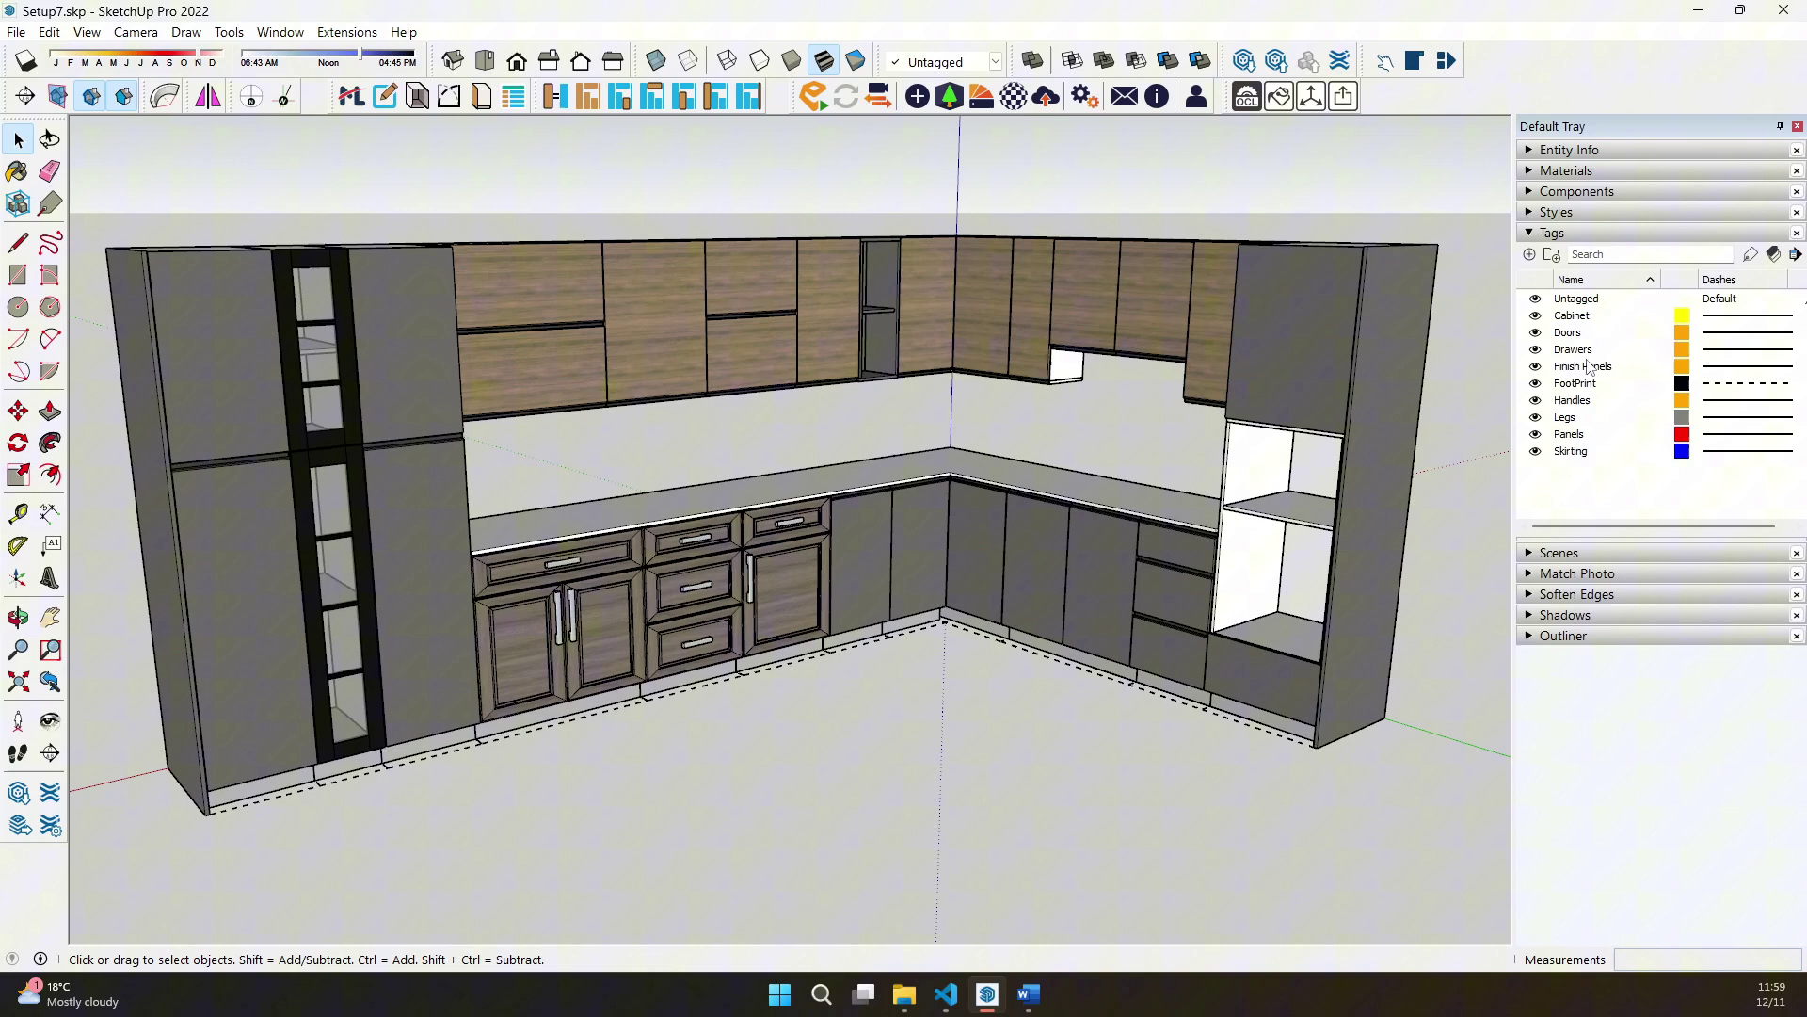
click(1535, 451)
click(1536, 451)
click(1536, 383)
click(1535, 451)
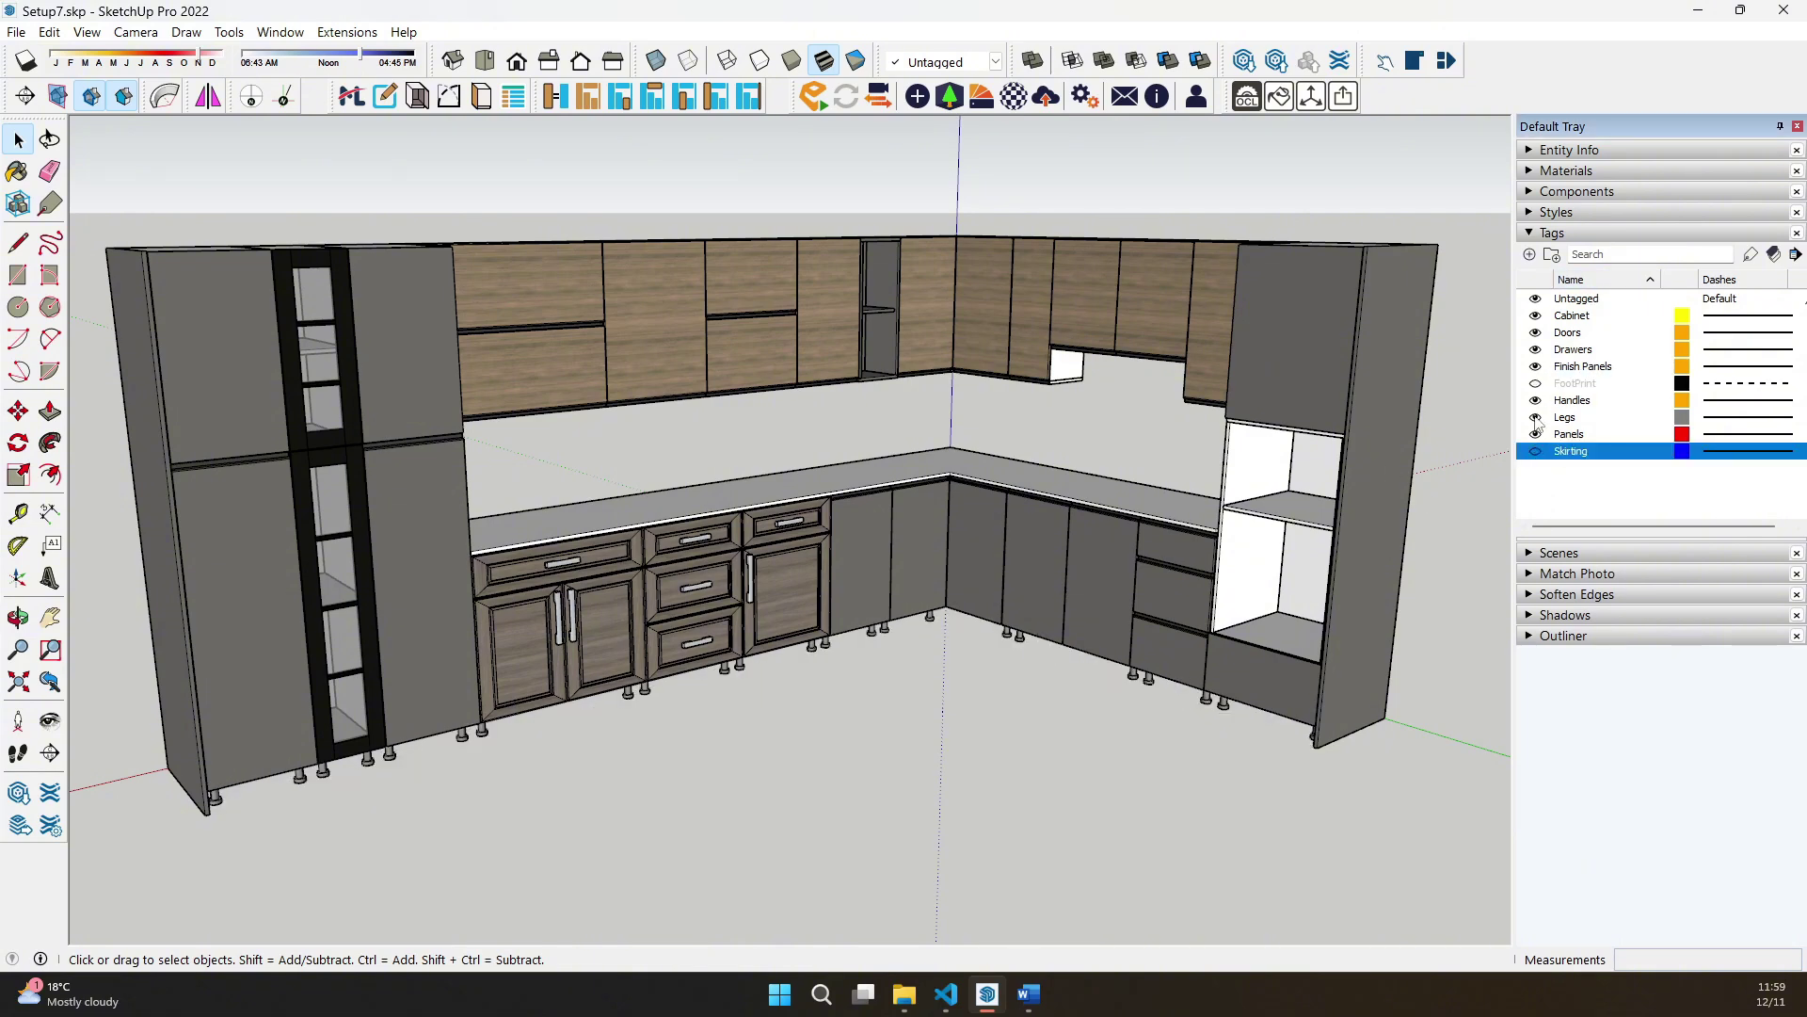
click(1535, 417)
click(1535, 333)
click(1536, 349)
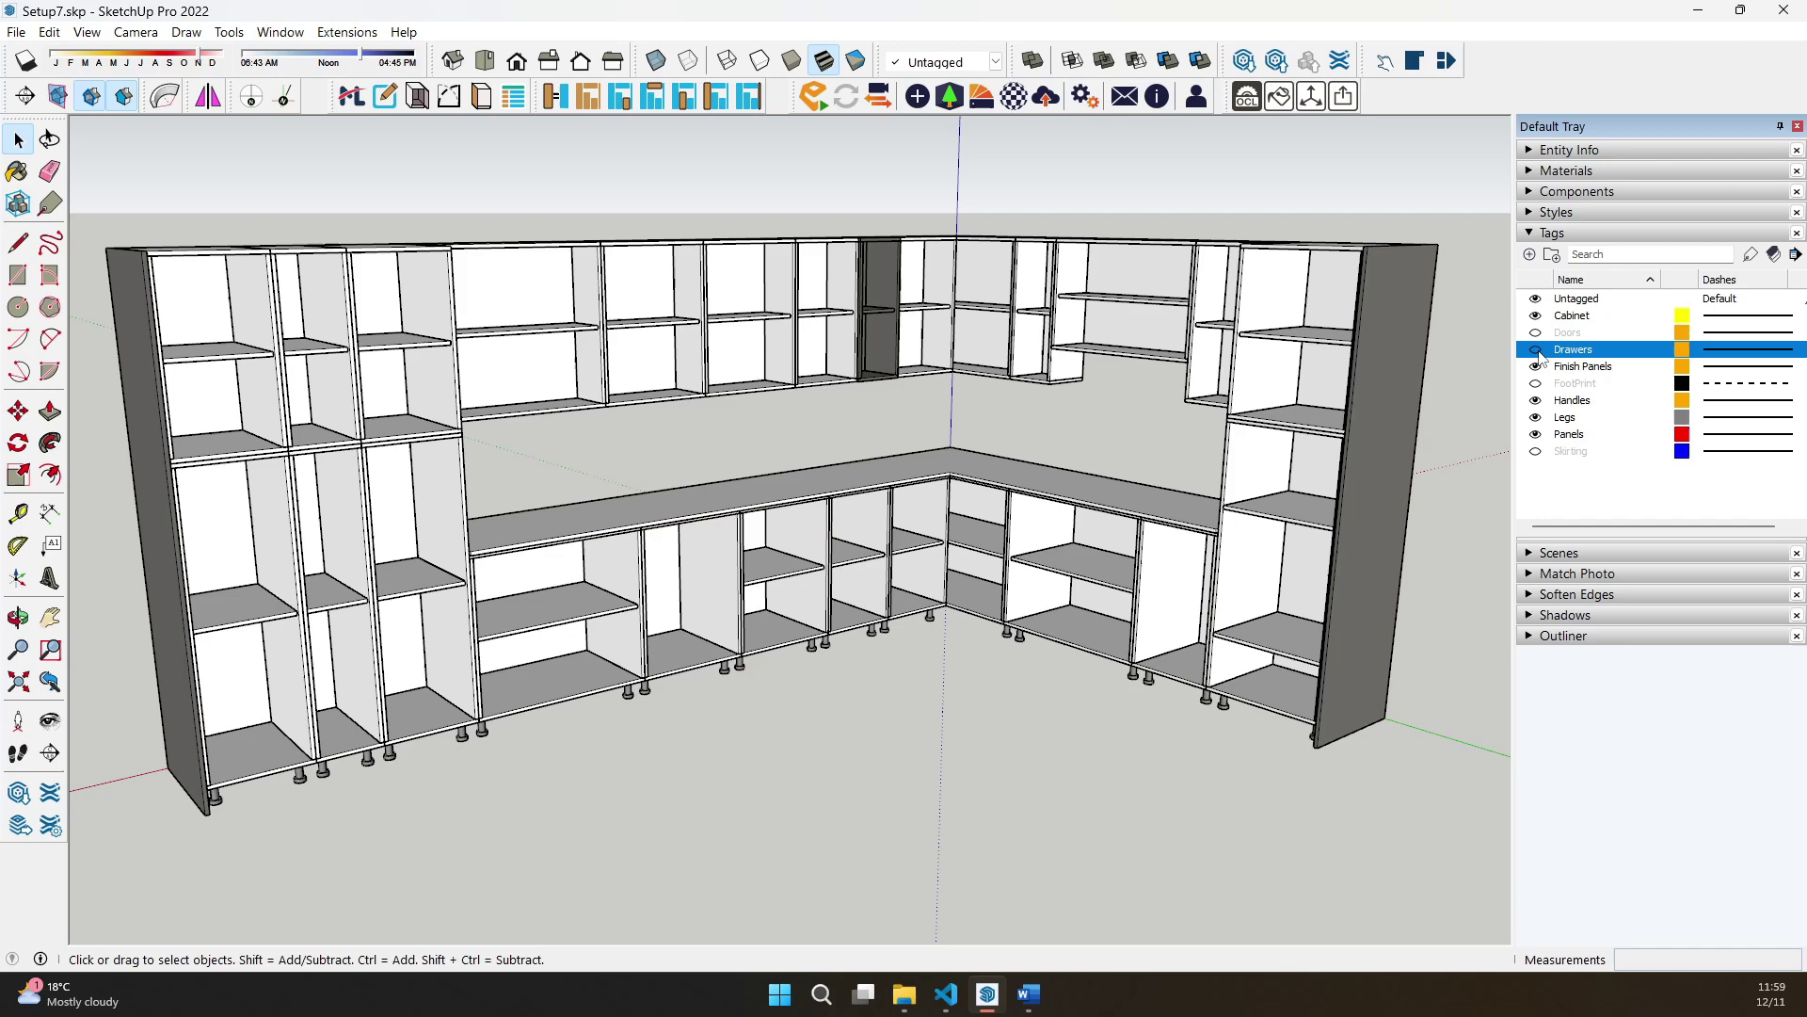
click(1536, 349)
click(1535, 400)
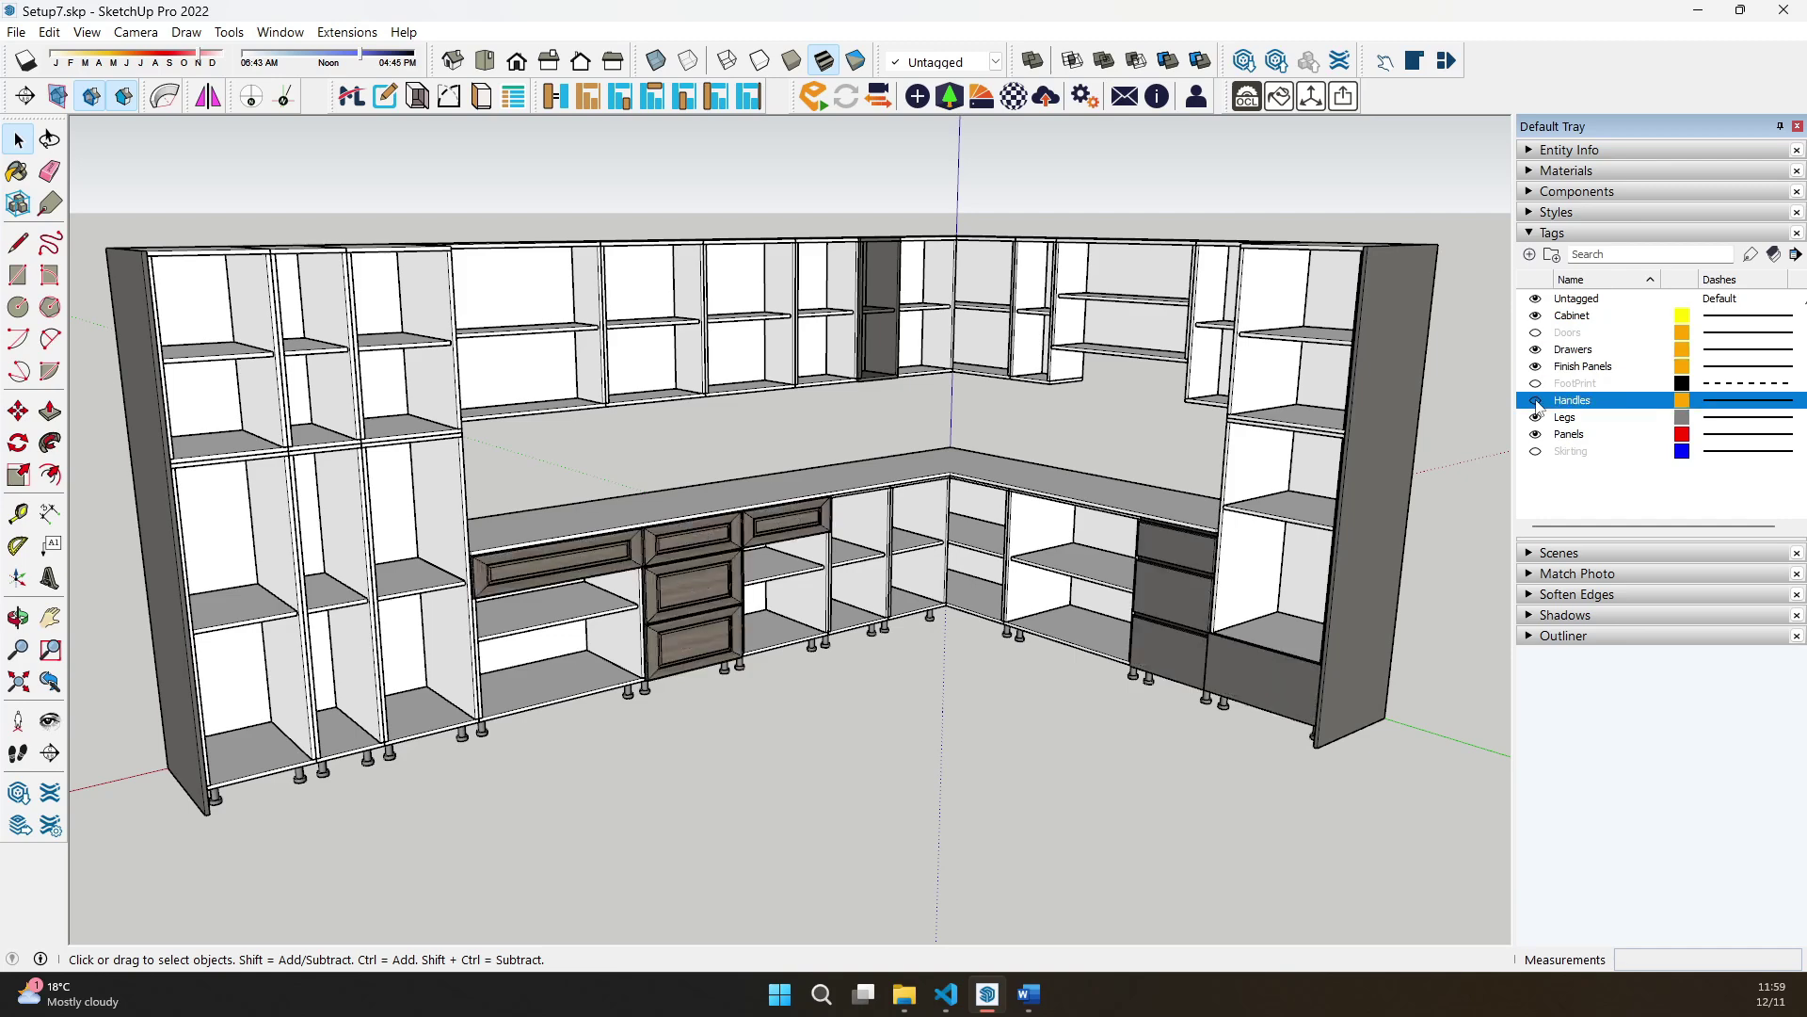
click(1536, 350)
click(1536, 366)
click(1535, 434)
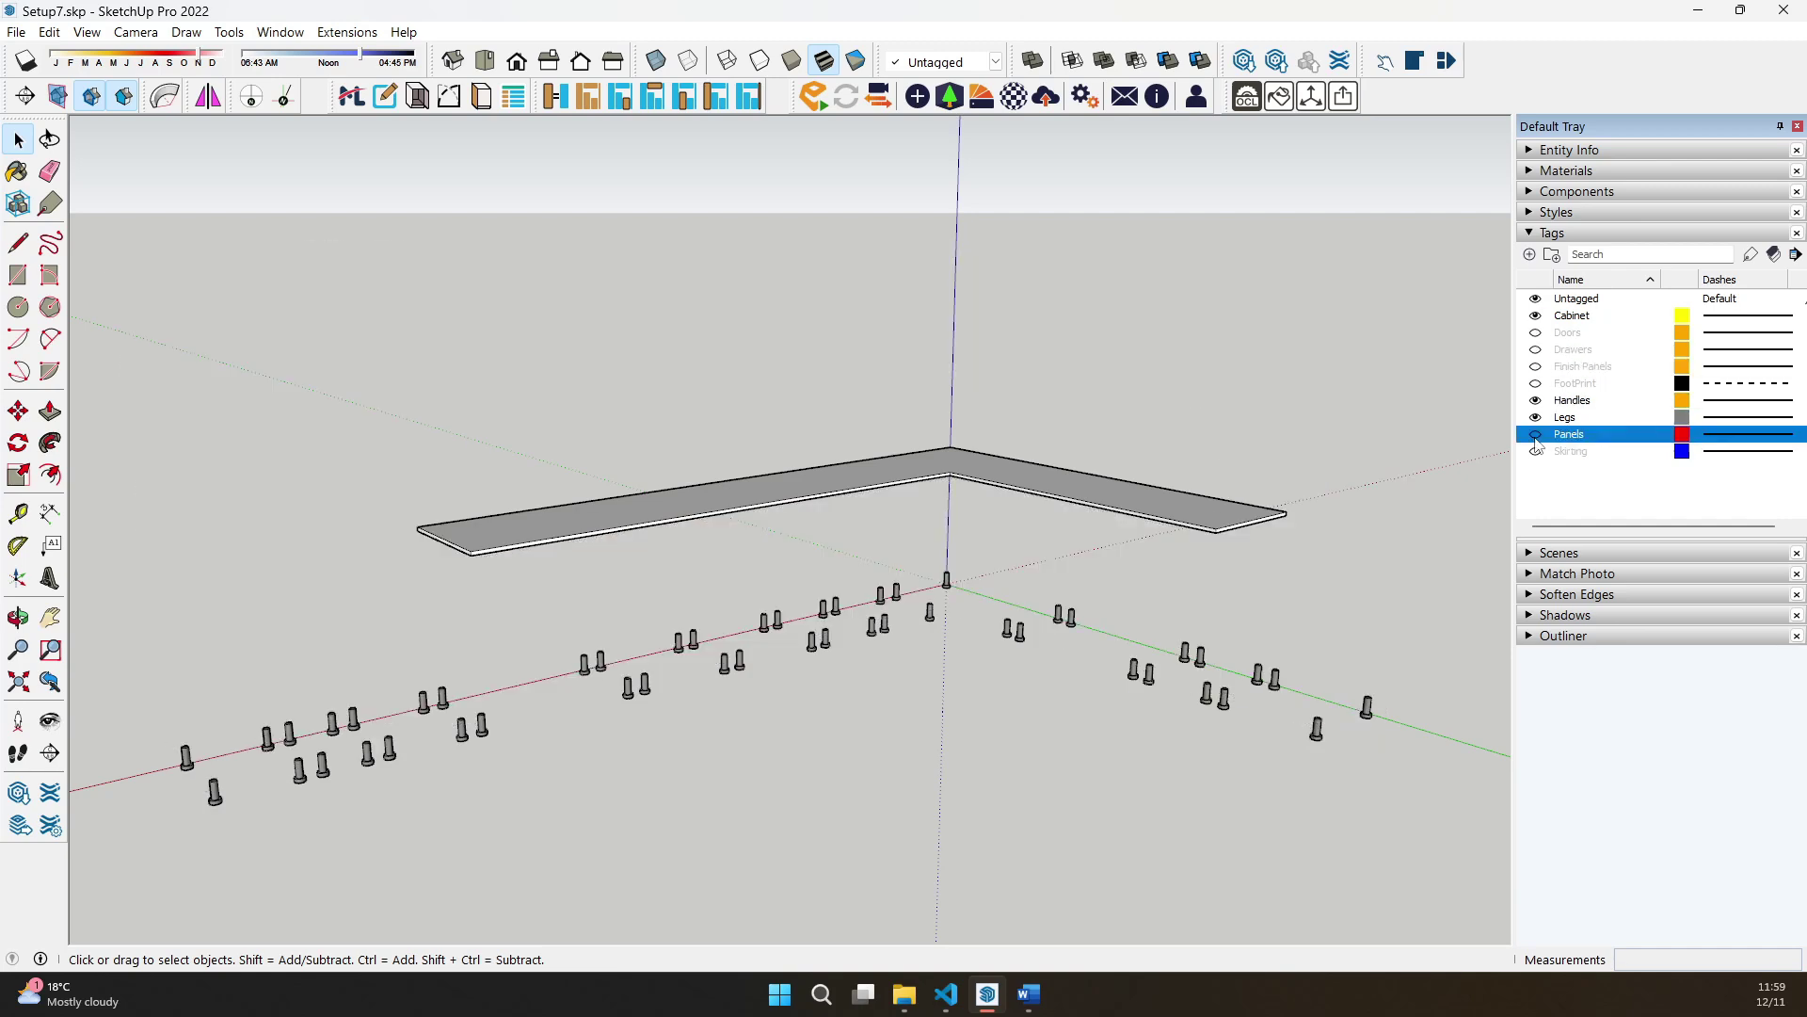
click(1536, 434)
click(1535, 417)
click(1535, 383)
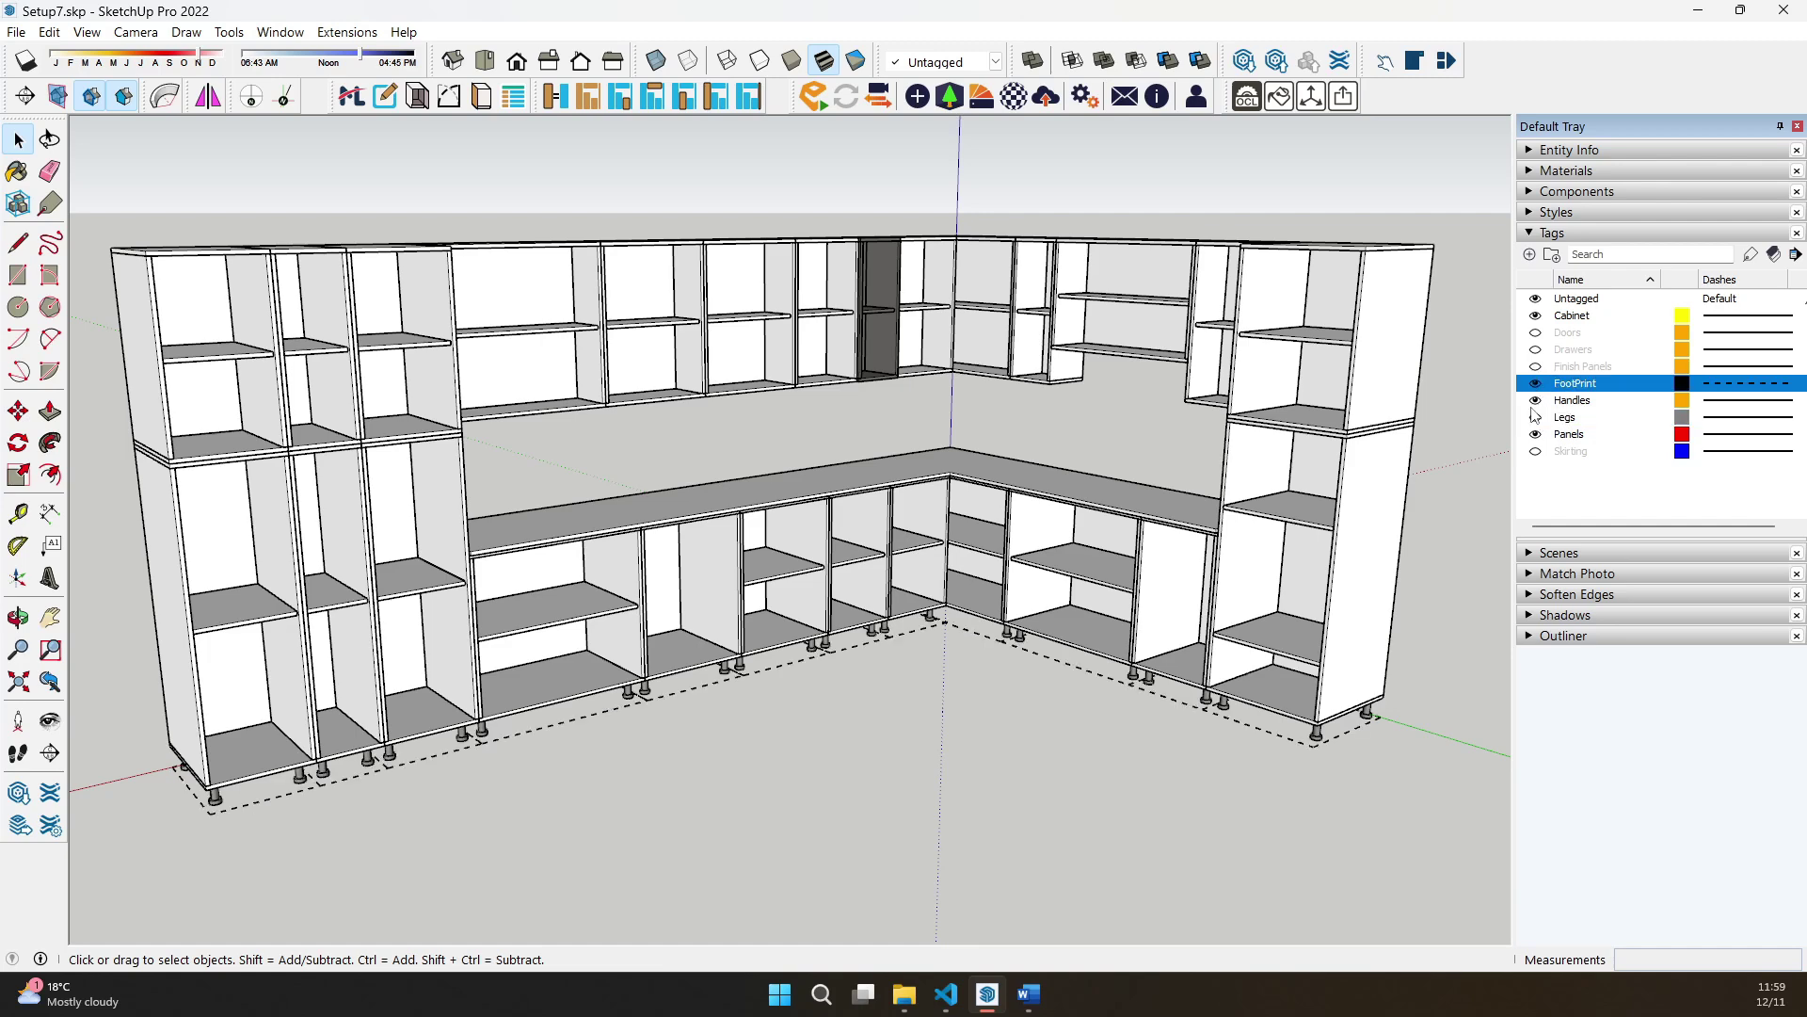
click(1536, 451)
click(1536, 366)
click(1535, 349)
click(1535, 332)
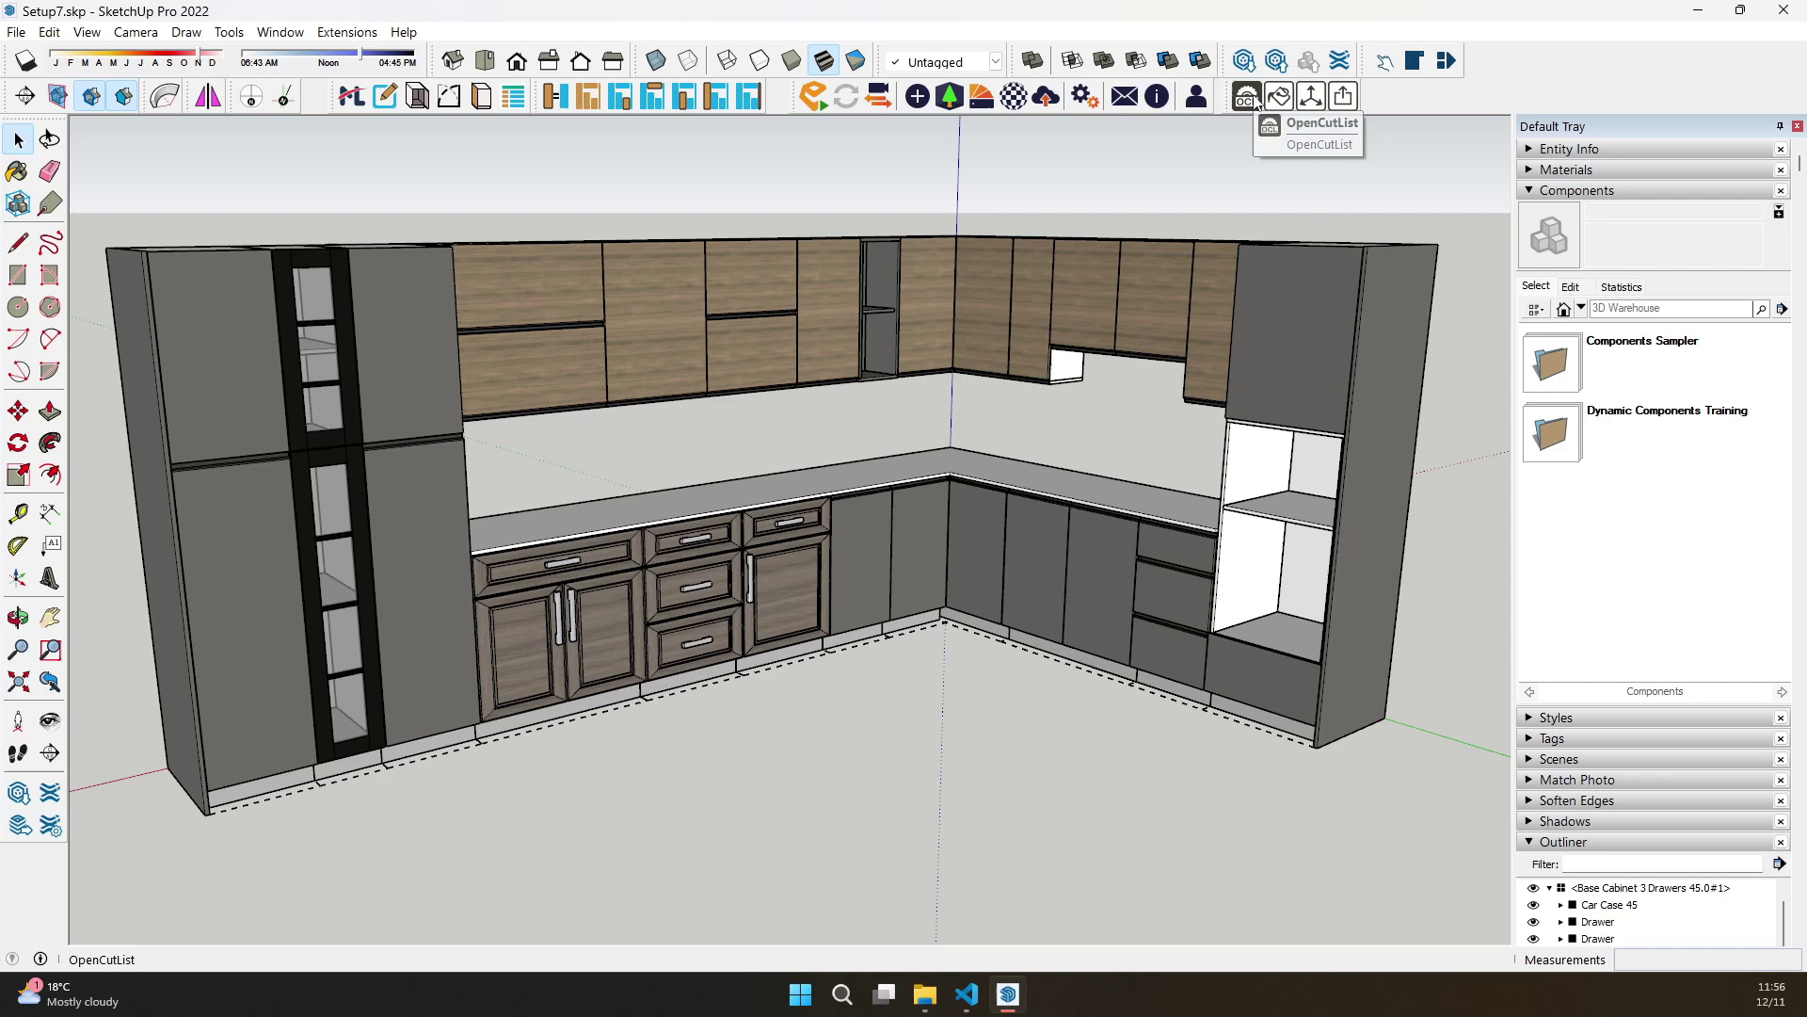
Generate the OpenCutList parts list for the kitchen model
click(1247, 96)
click(188, 283)
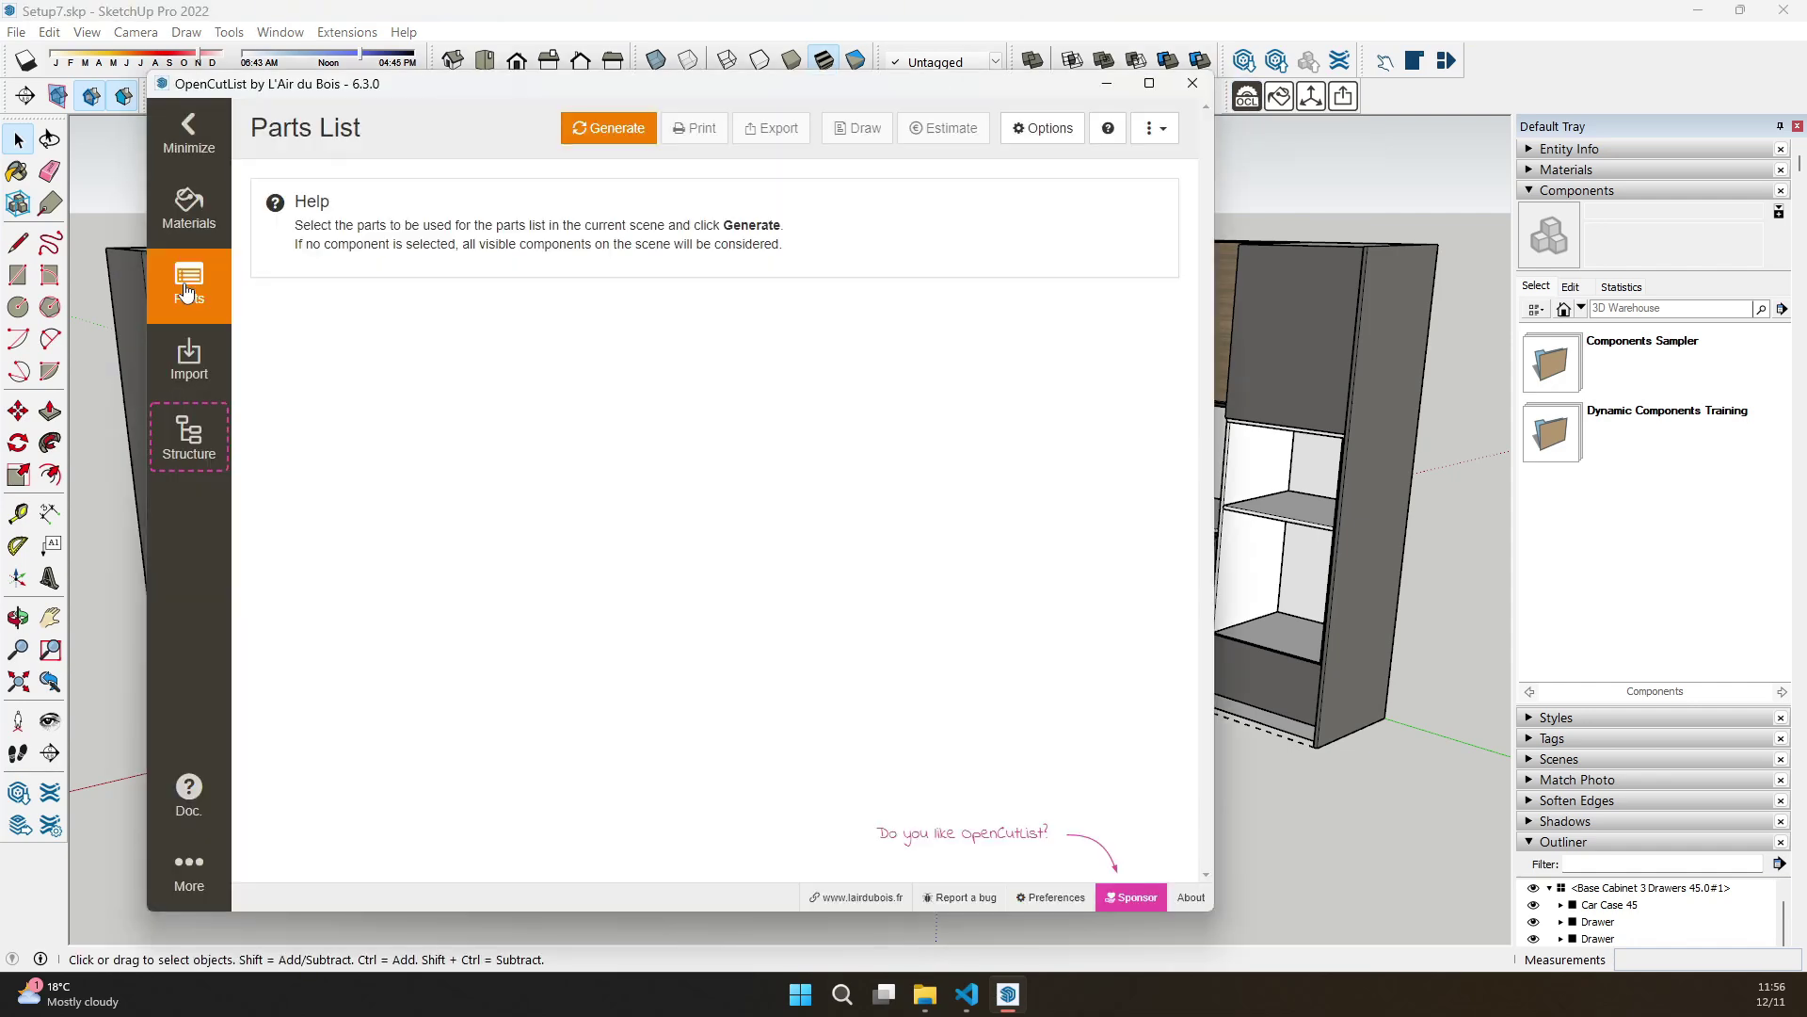
click(616, 129)
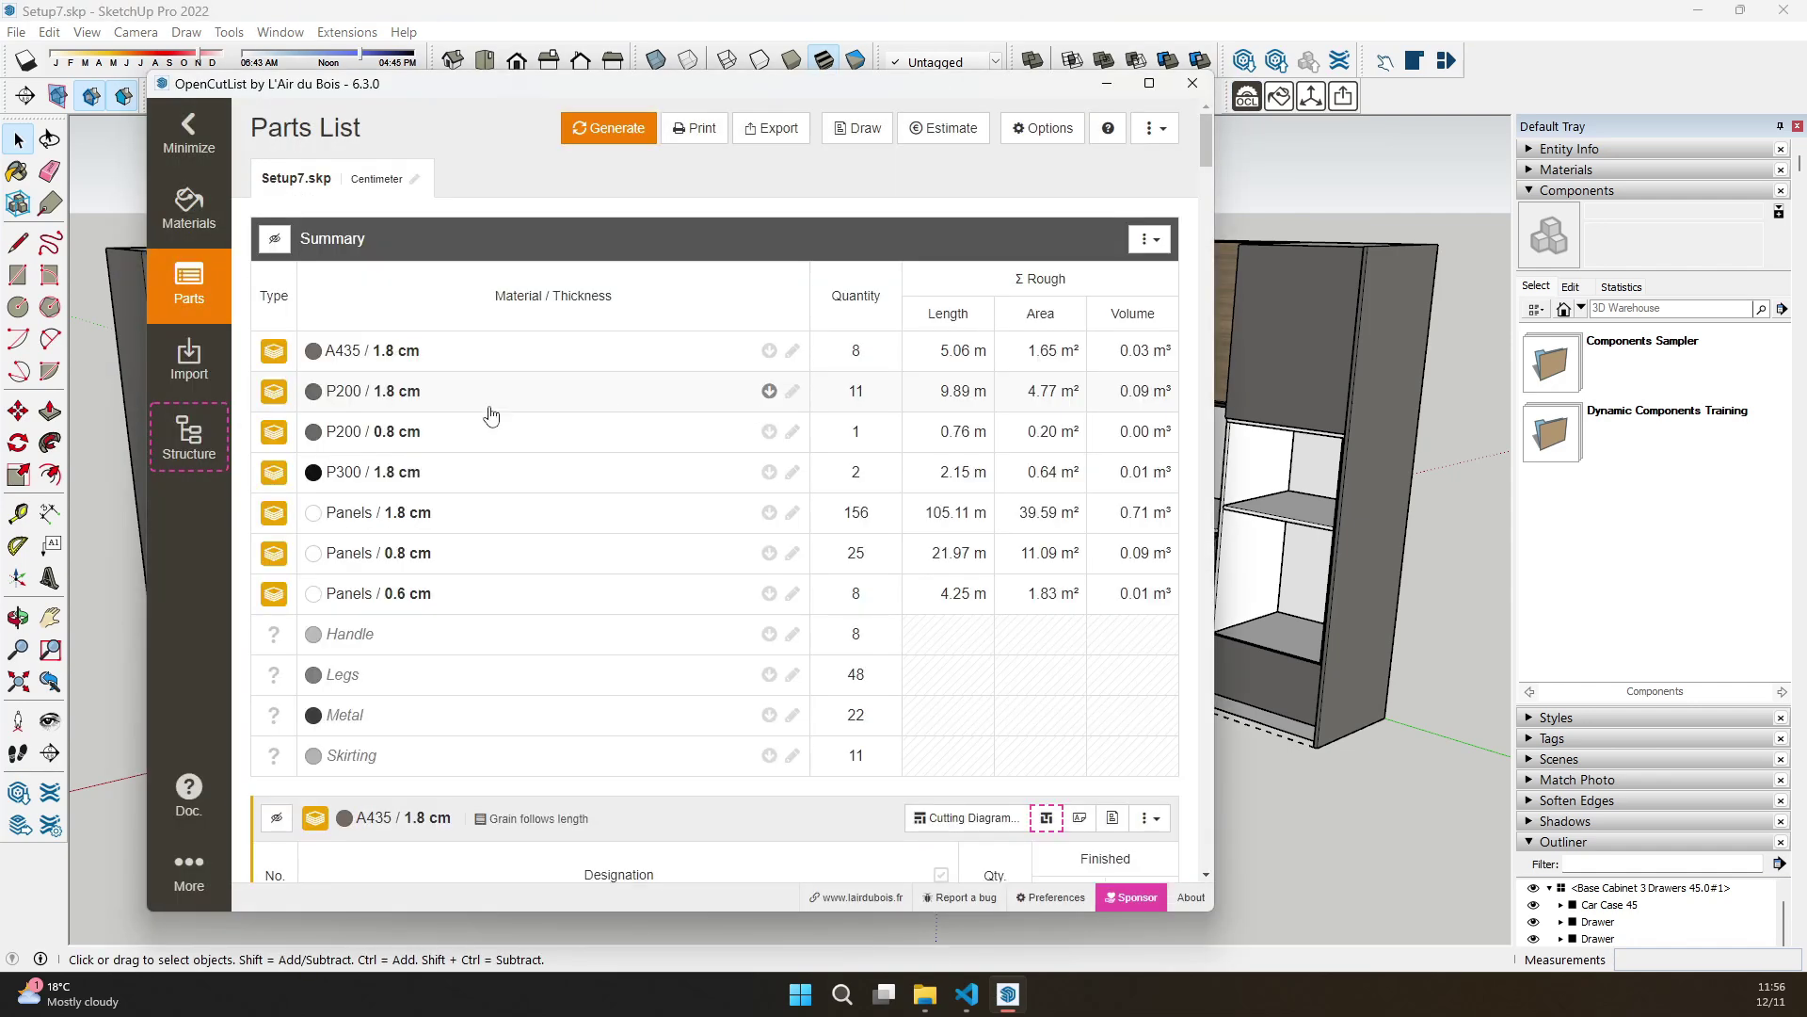
Generate and review the cutting diagram for the Panels / 1.8 cm sheets, then close it
click(459, 523)
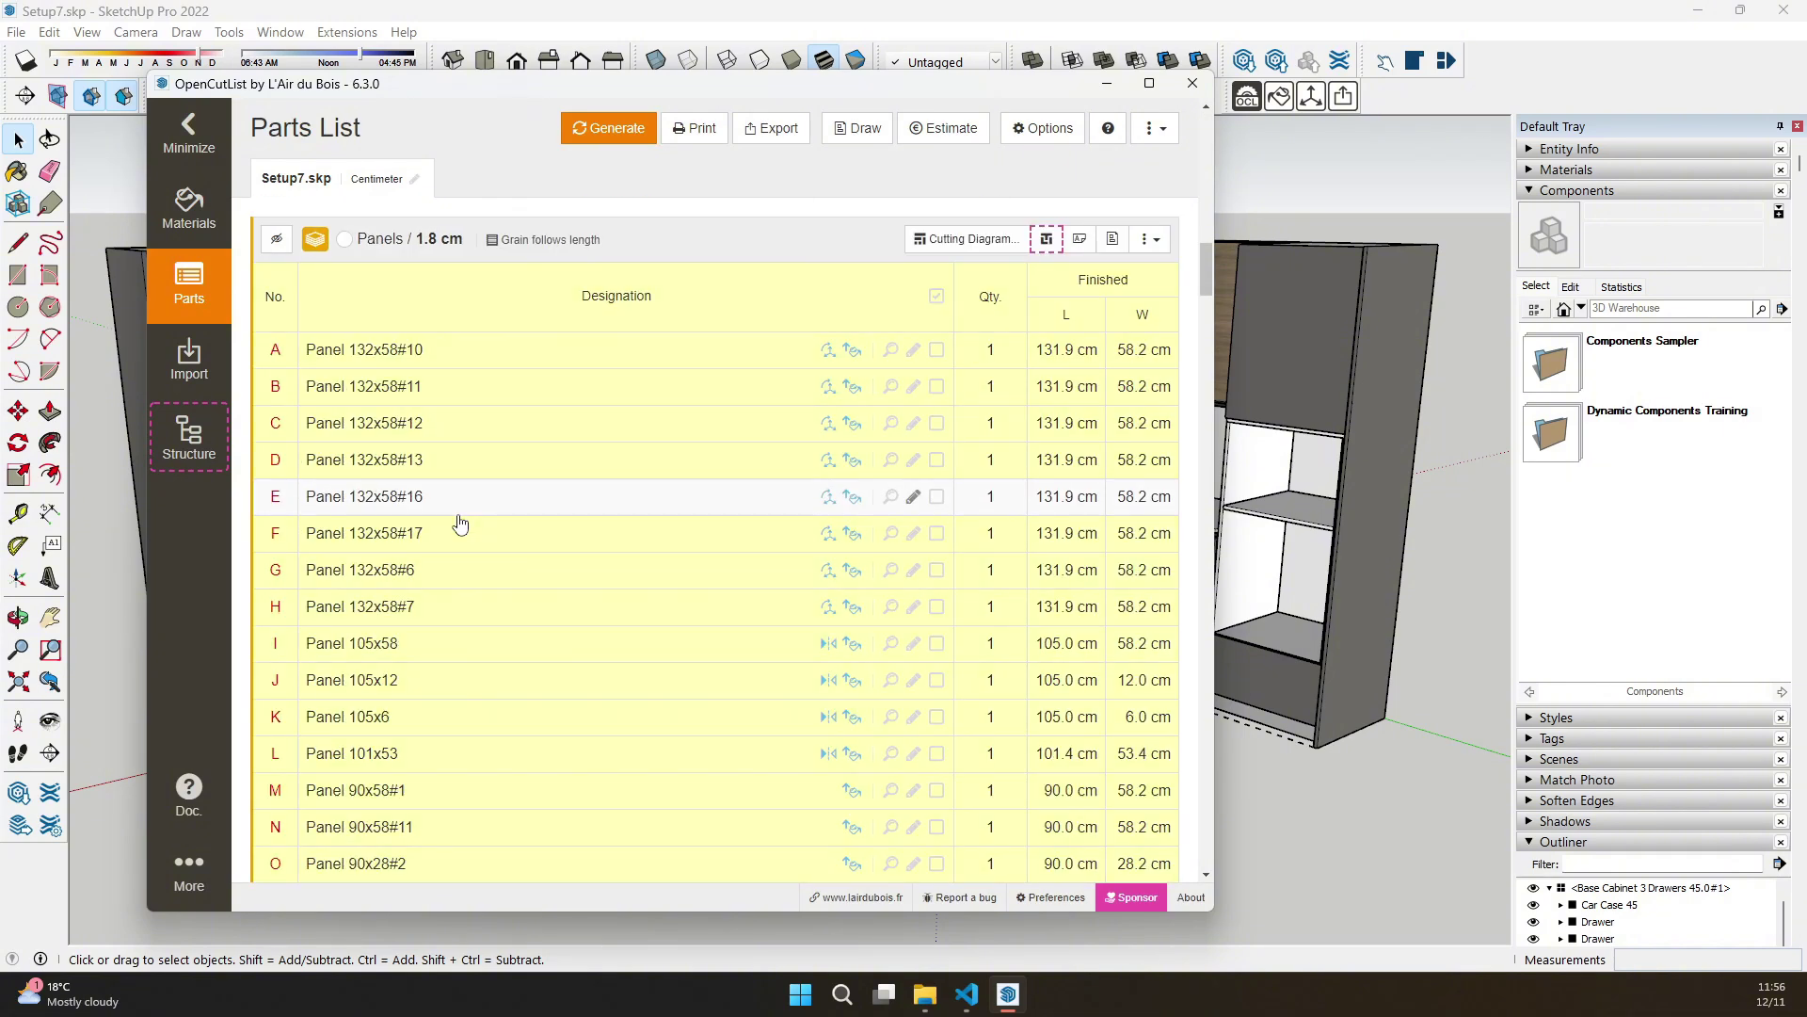
click(961, 241)
click(995, 386)
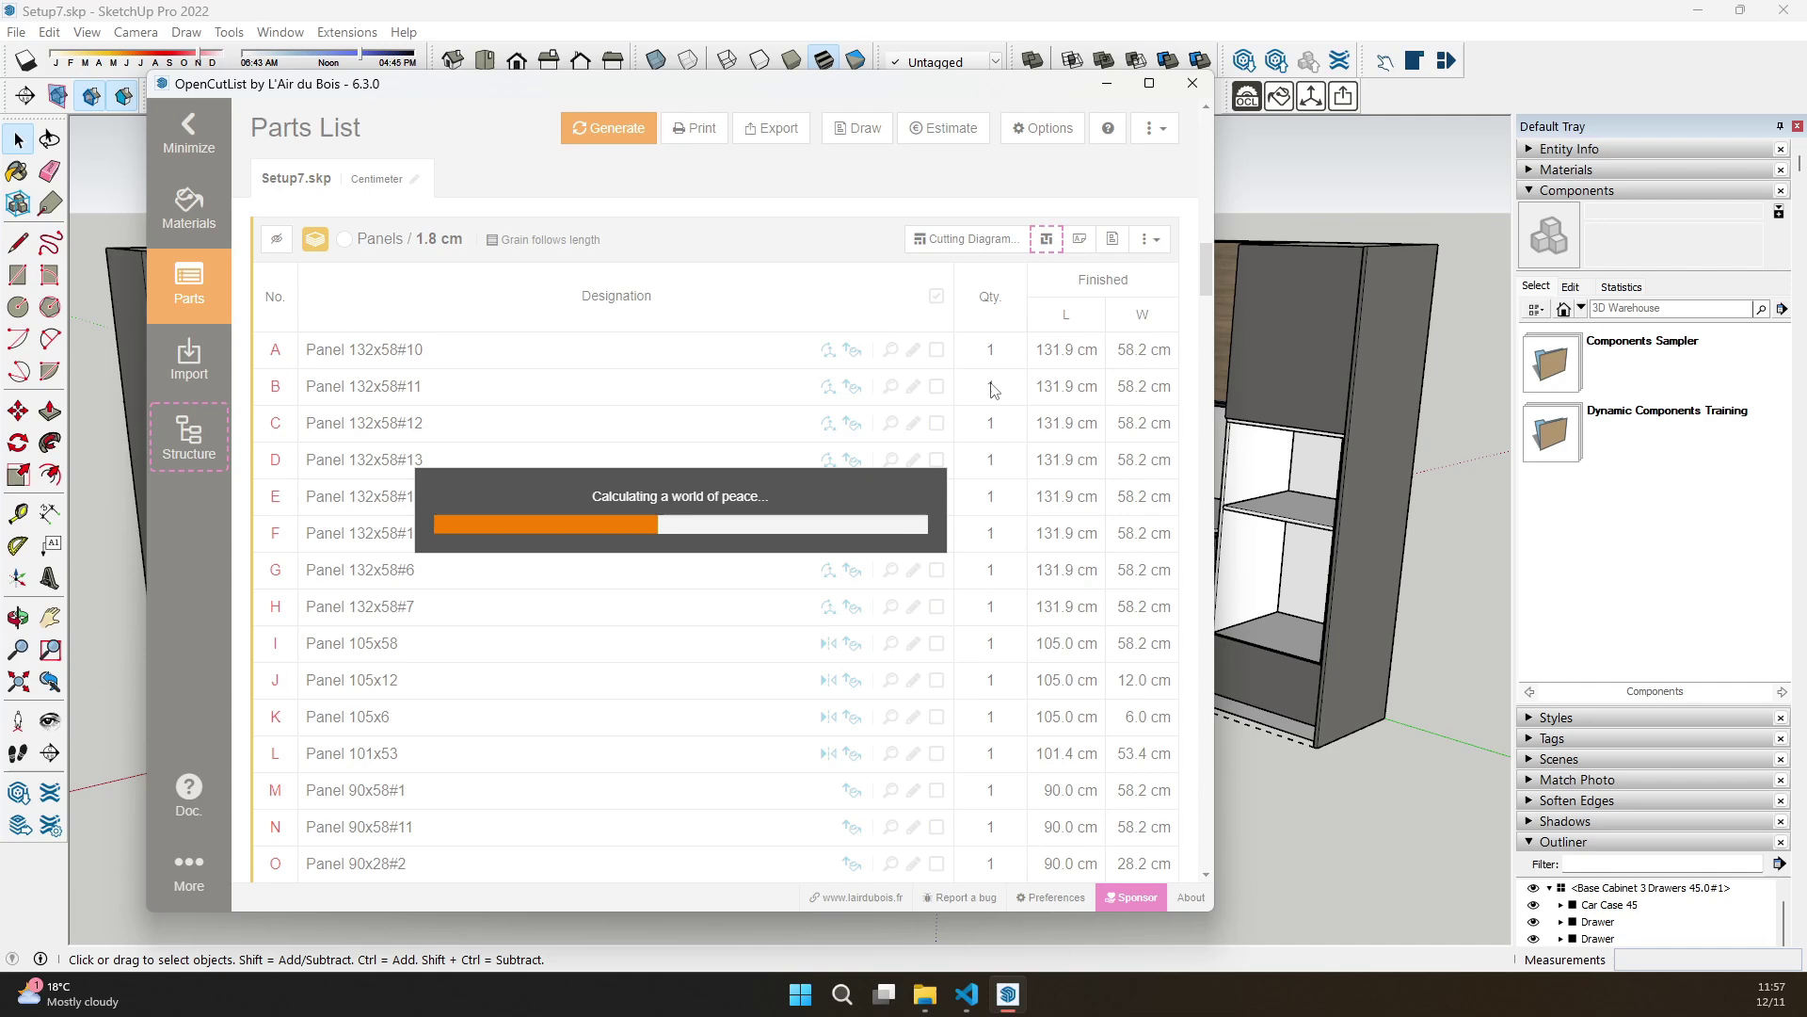
scroll(715, 471, down, 5)
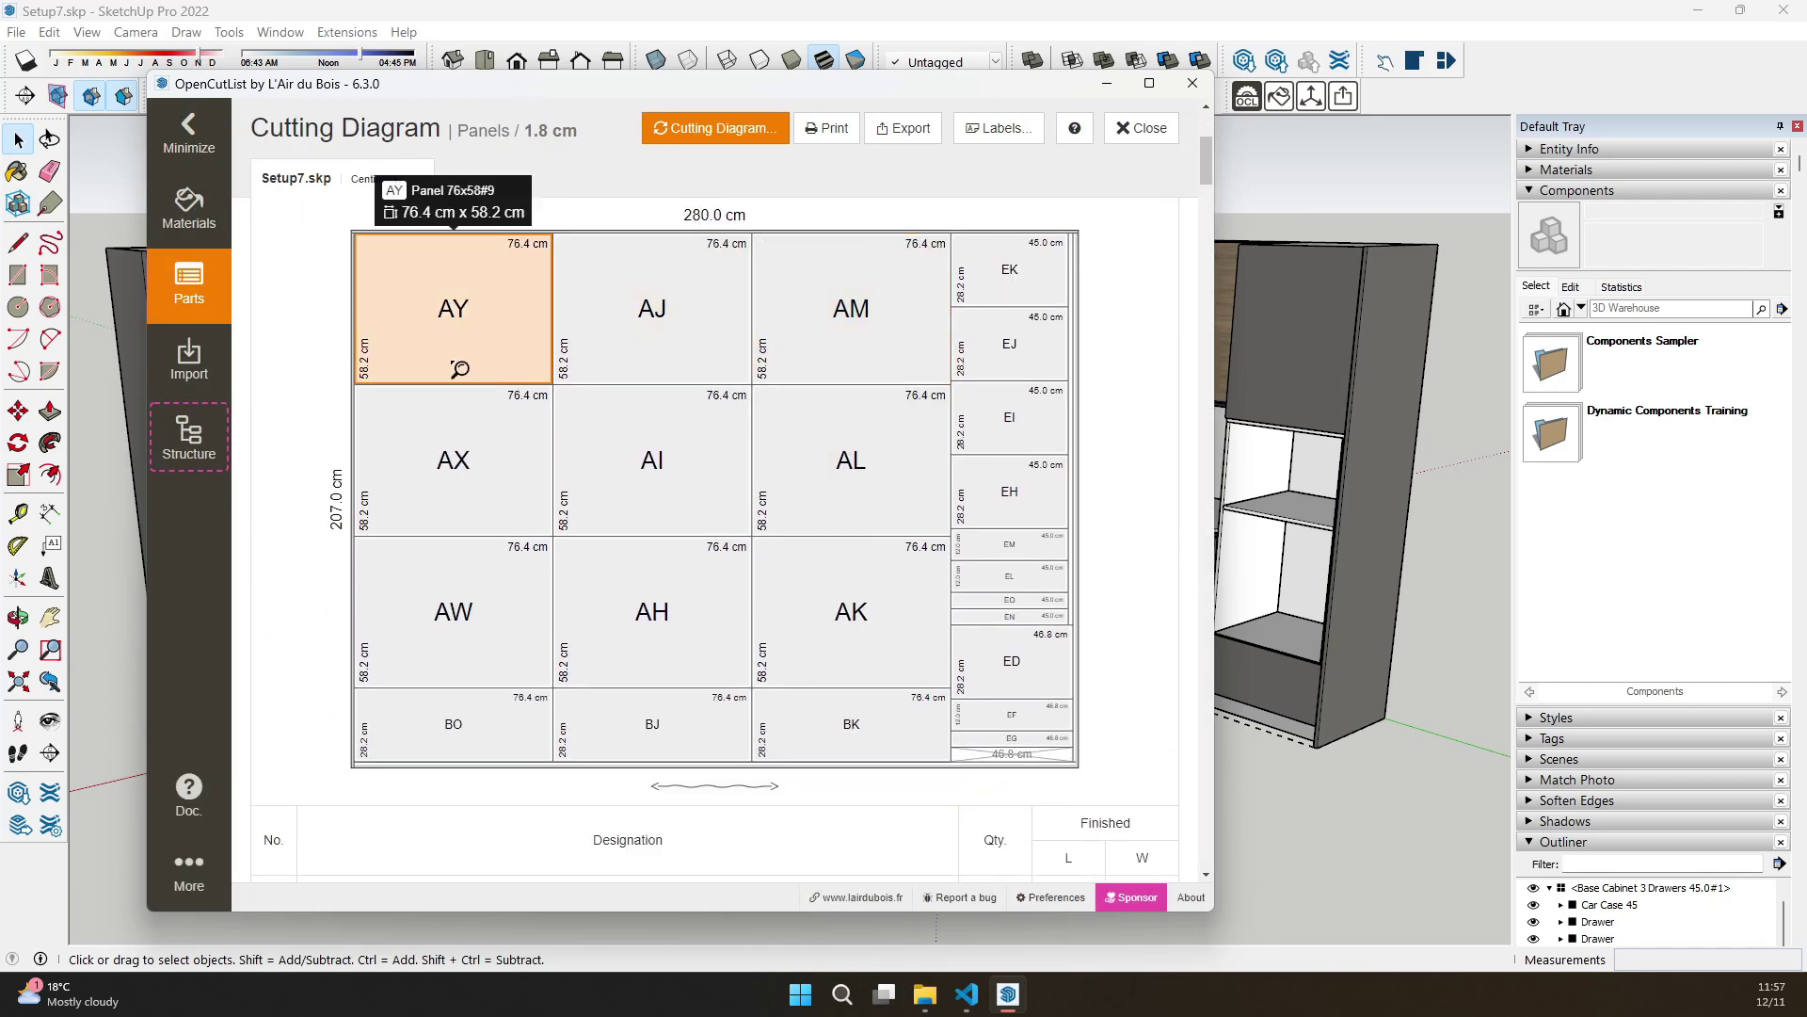
scroll(1026, 588, down, 12)
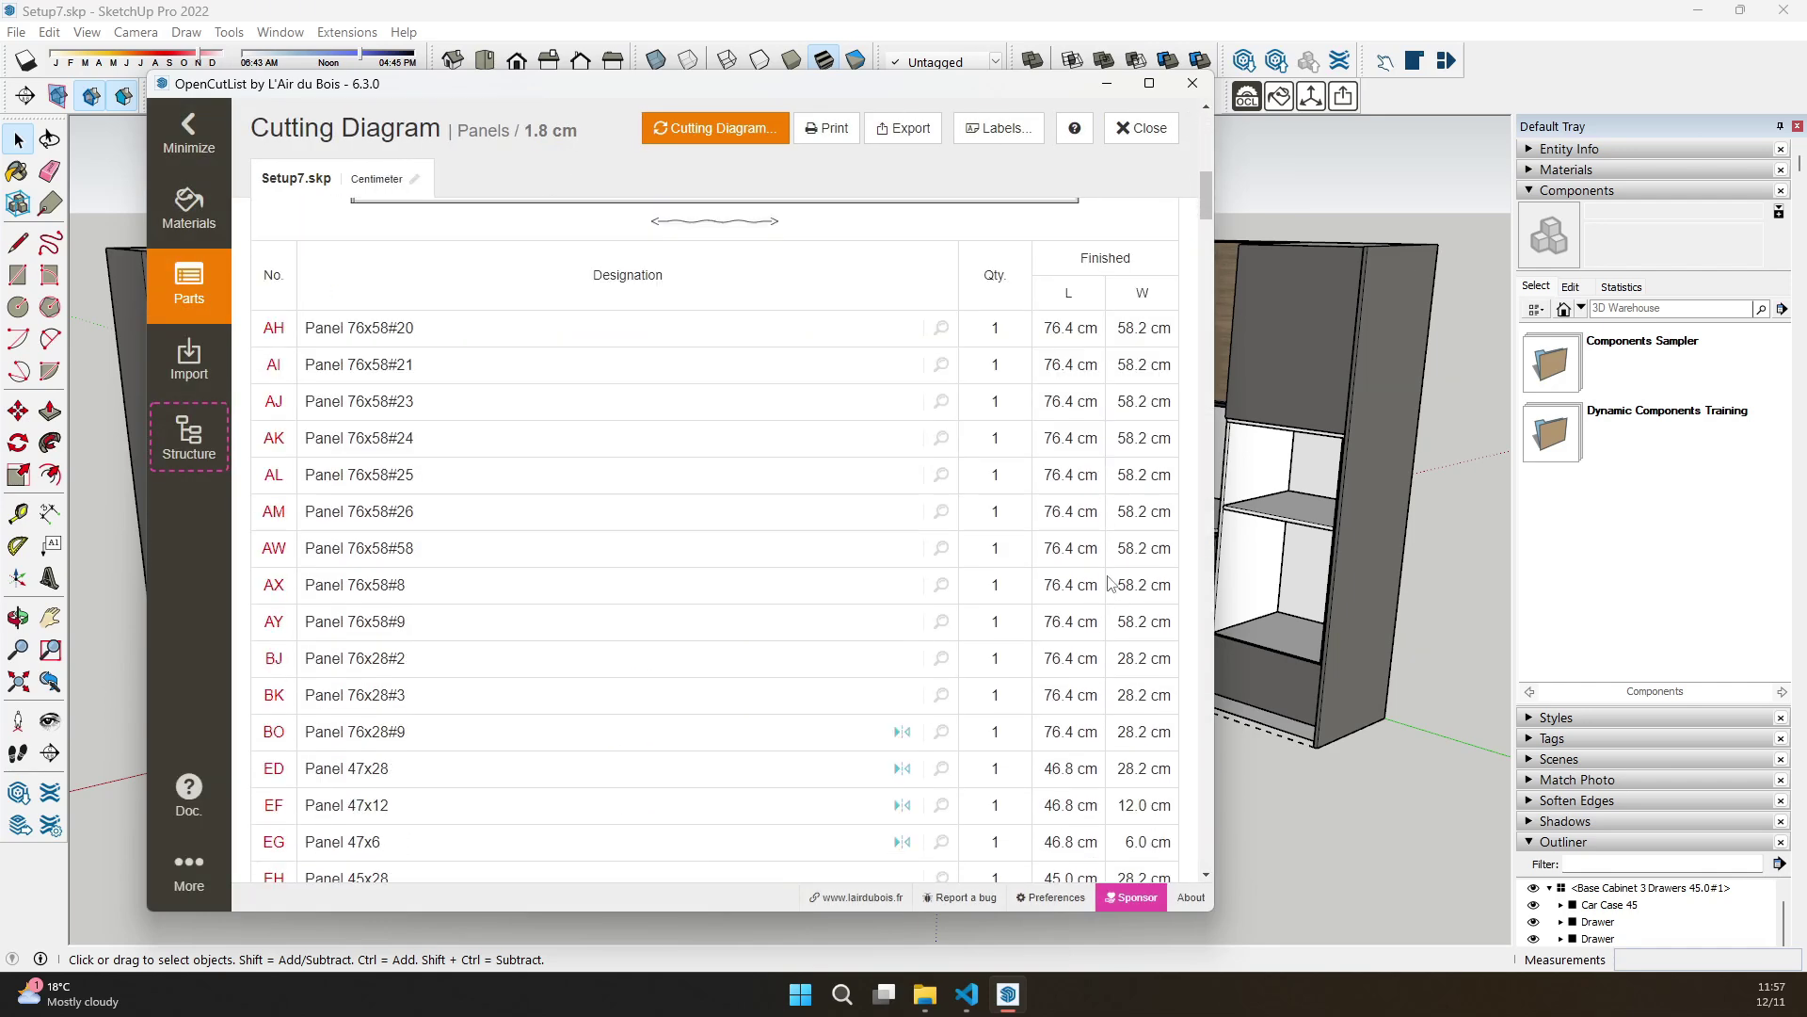
scroll(1045, 499, down, 2)
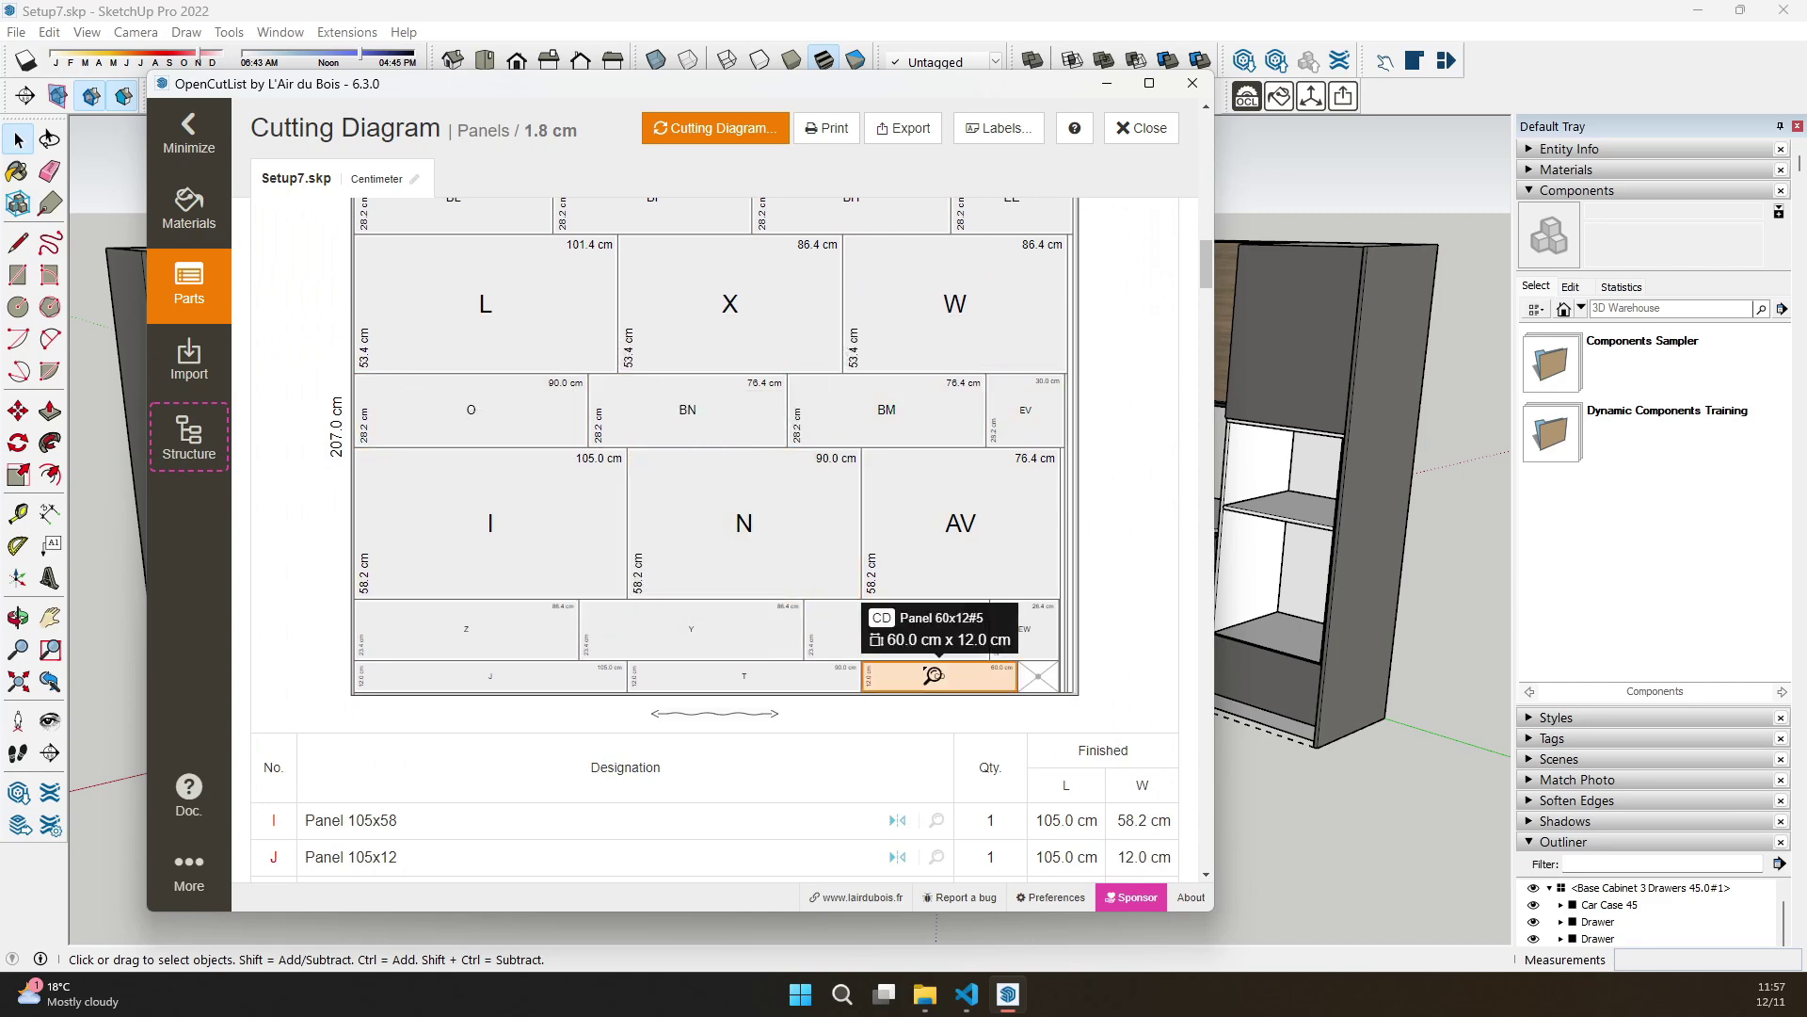
scroll(1036, 659, down, 8)
scroll(1092, 656, down, 8)
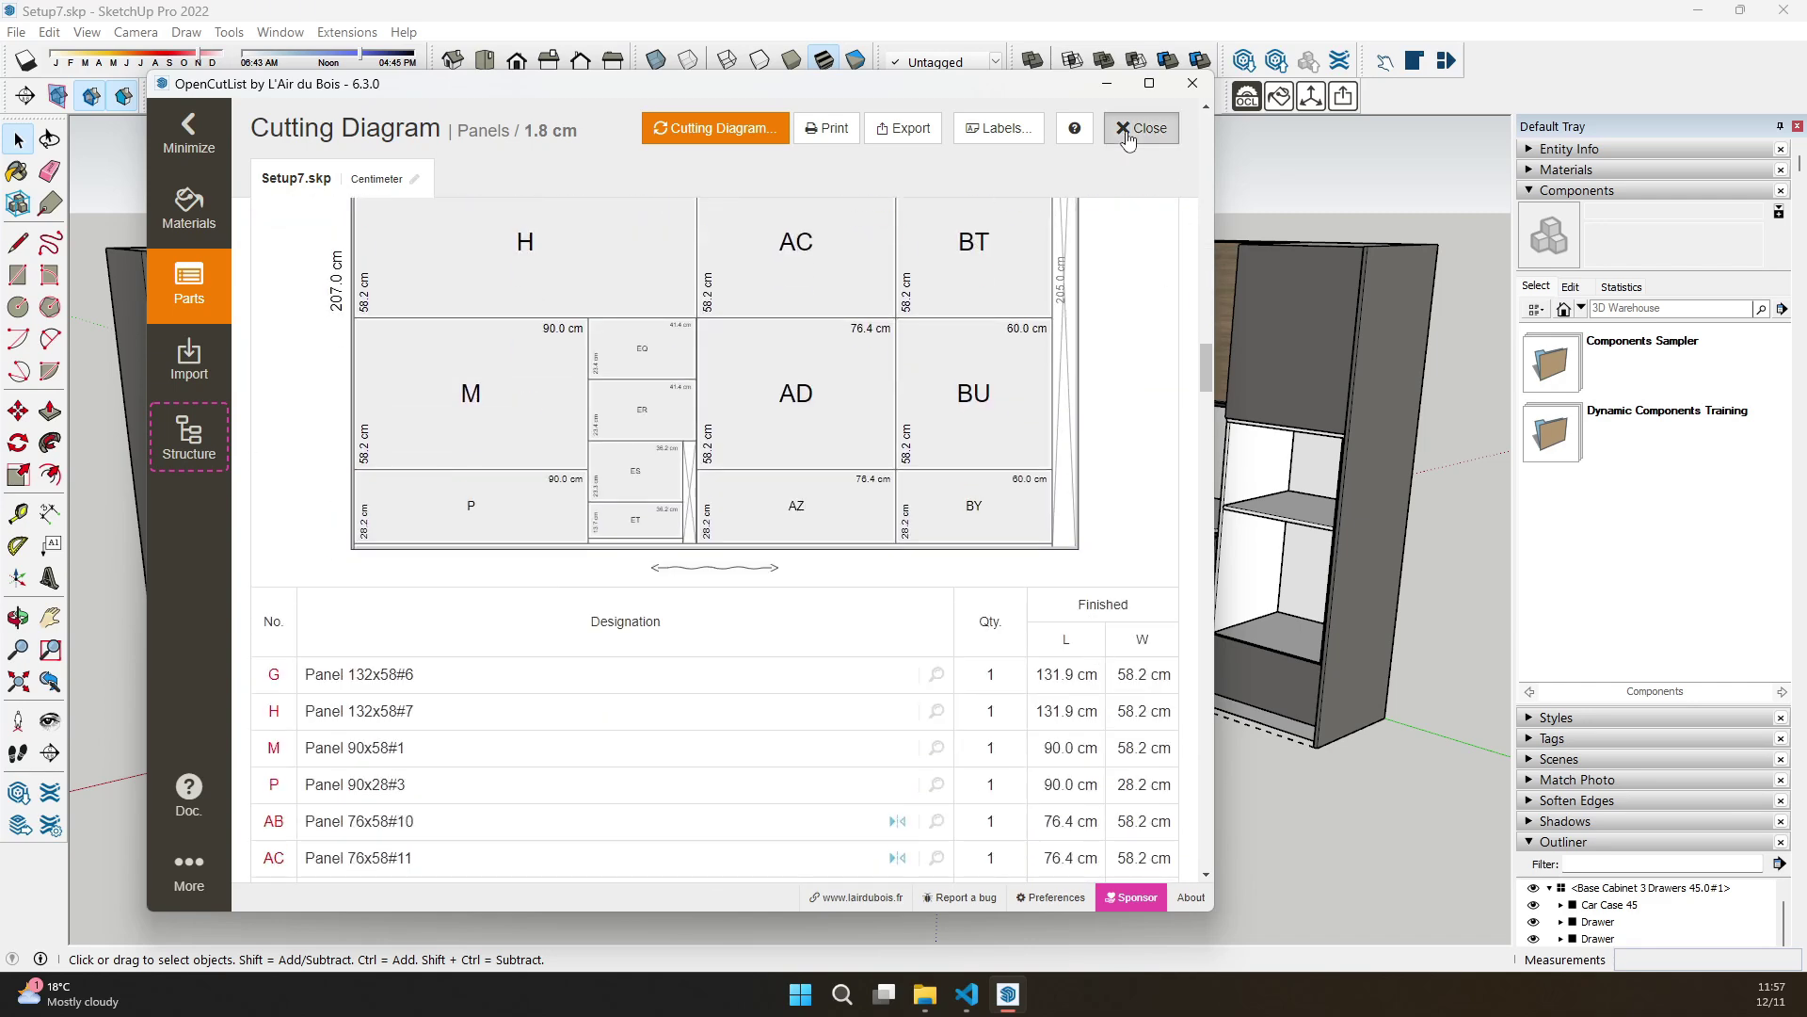
click(1129, 132)
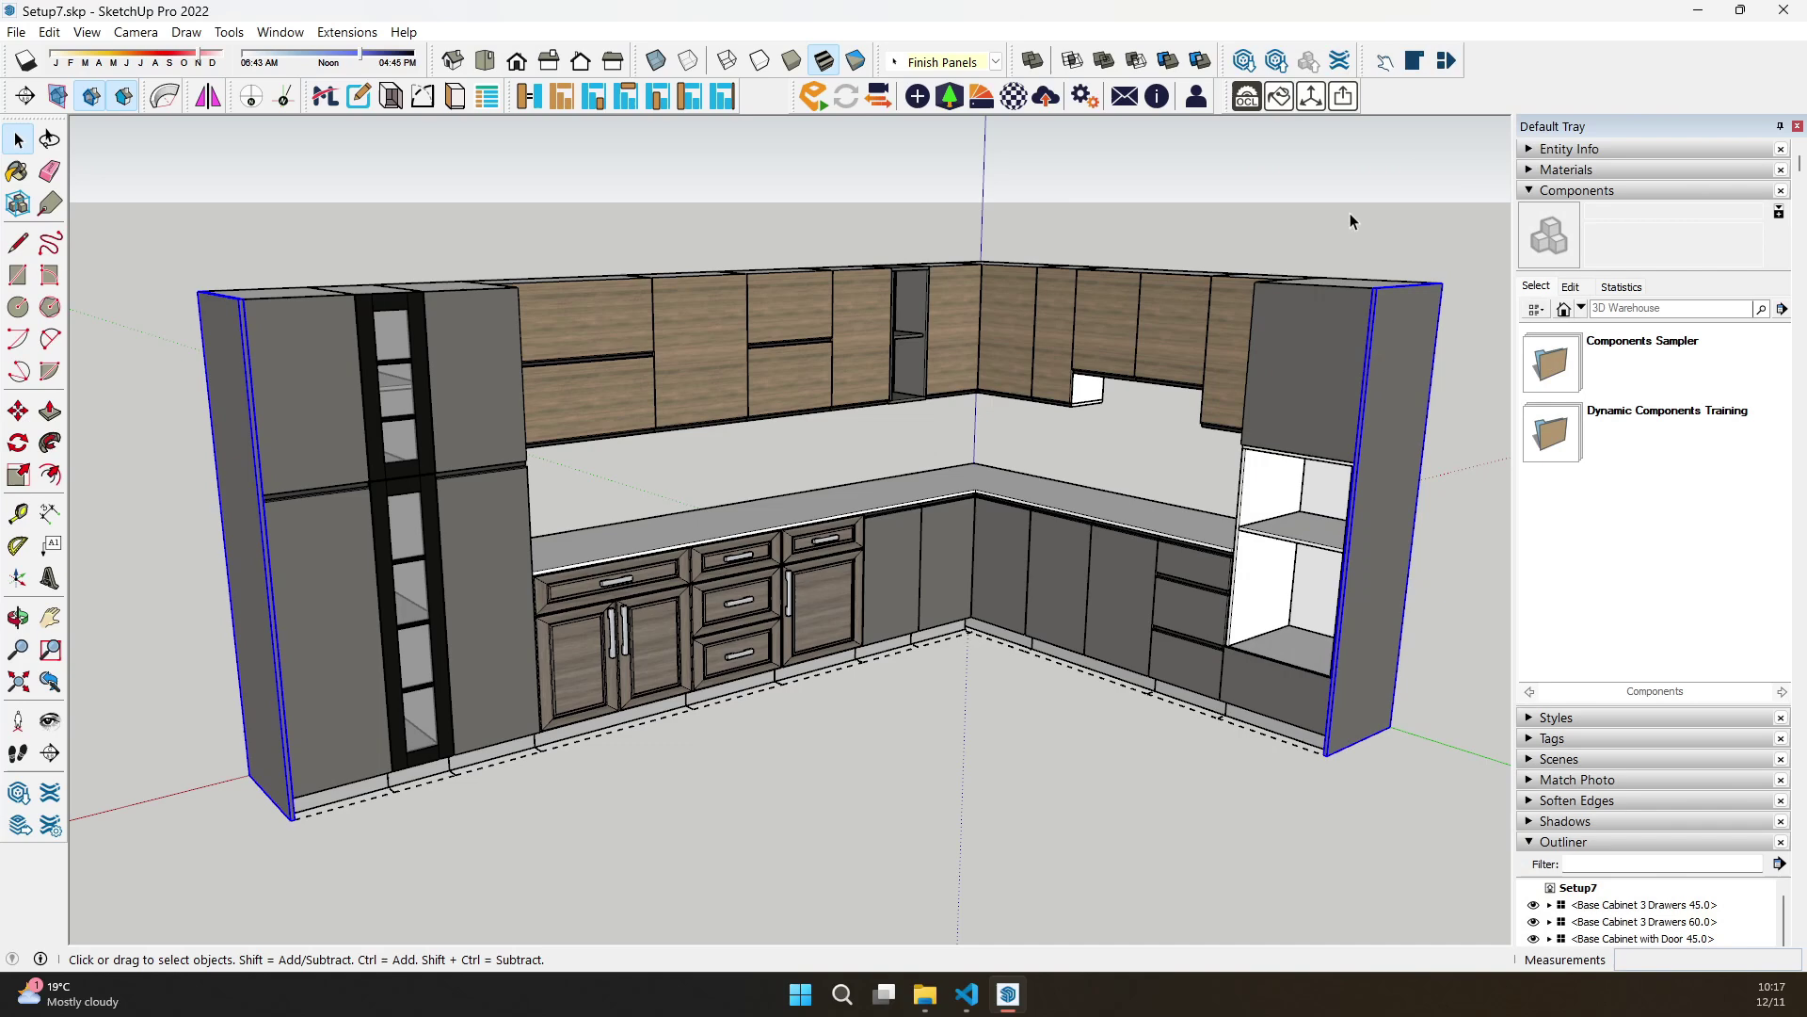
Review the ML Kitchens invoice of 22 units totalling $14080.00, then close it
click(488, 98)
scroll(743, 433, down, 6)
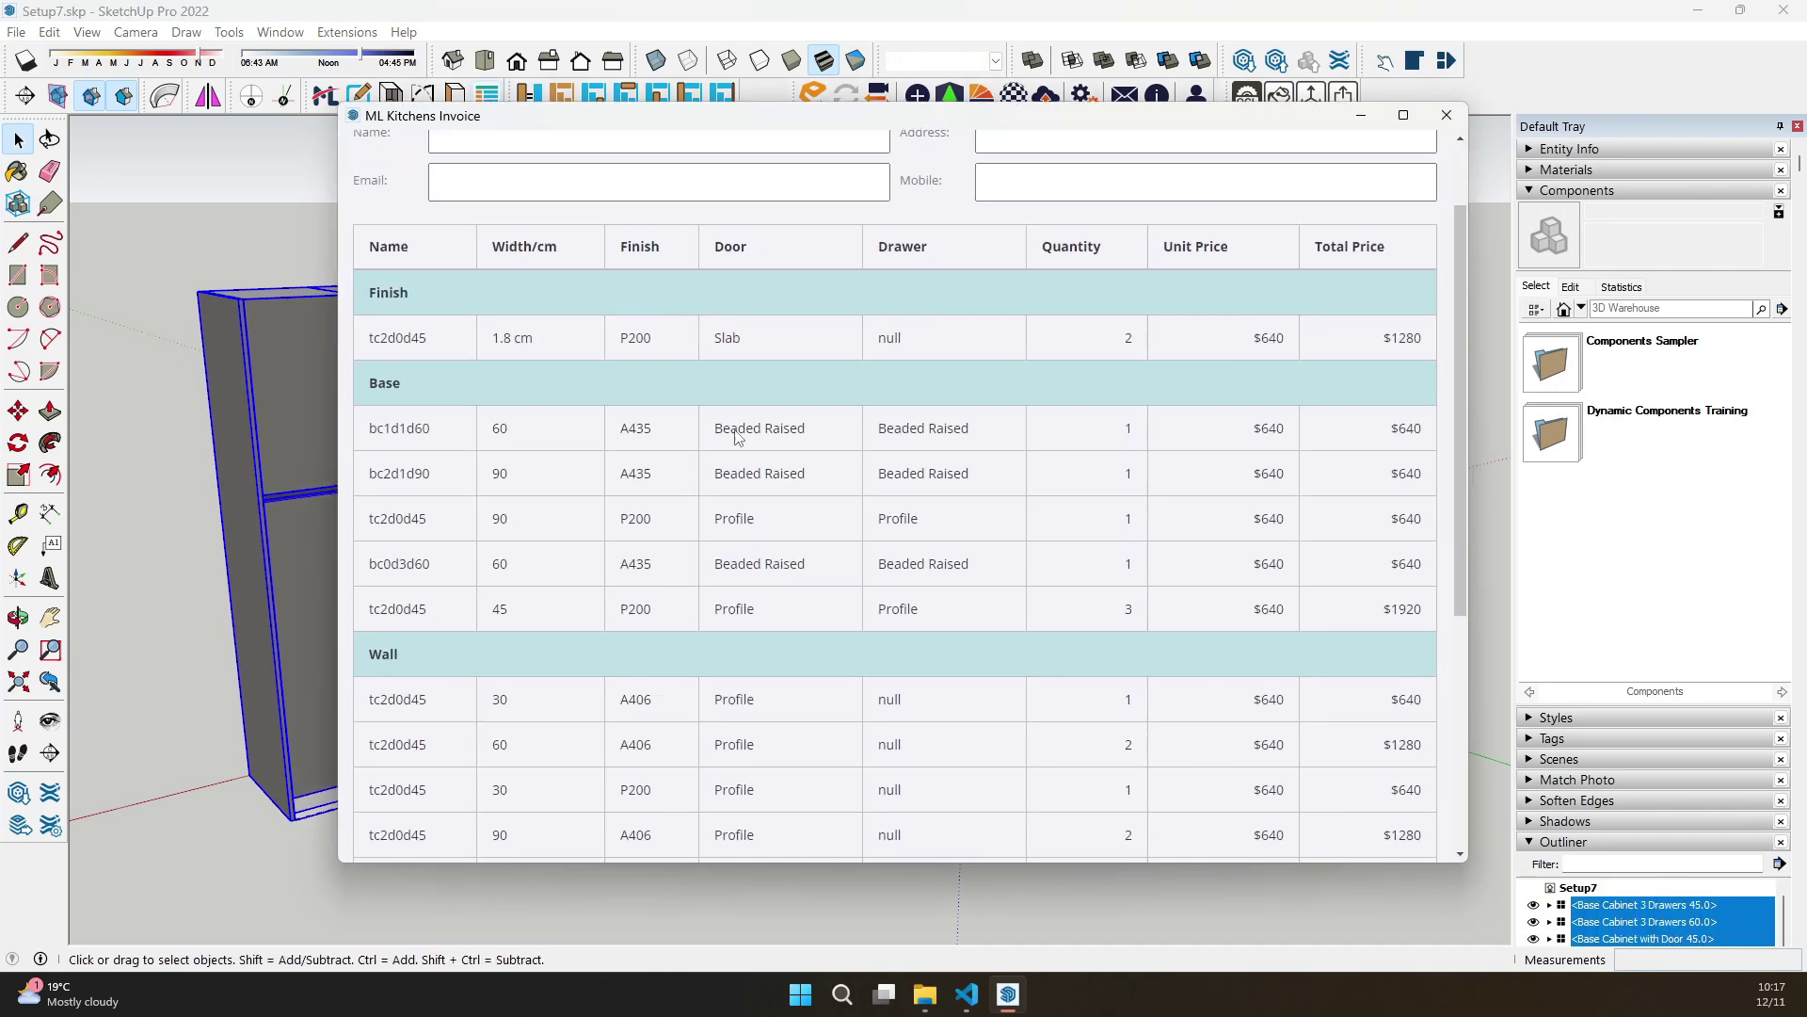
scroll(735, 428, up, 3)
scroll(735, 428, up, 2)
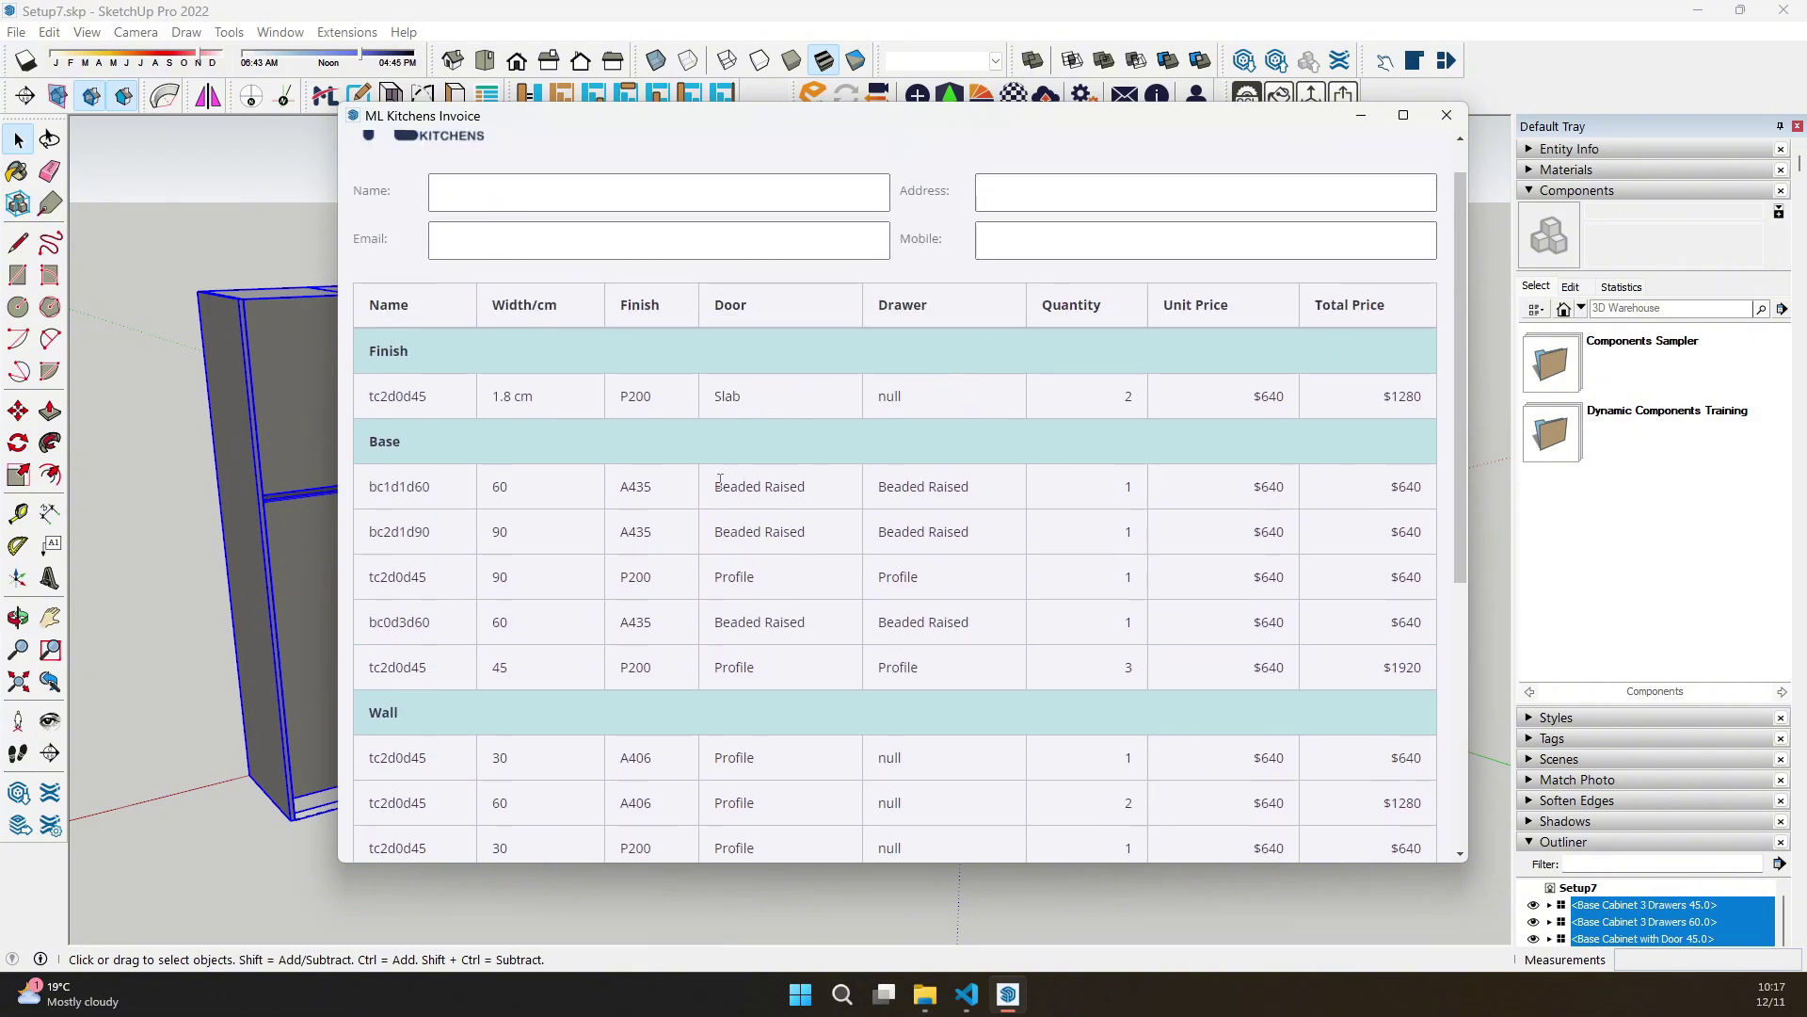
click(835, 551)
scroll(835, 549, down, 1)
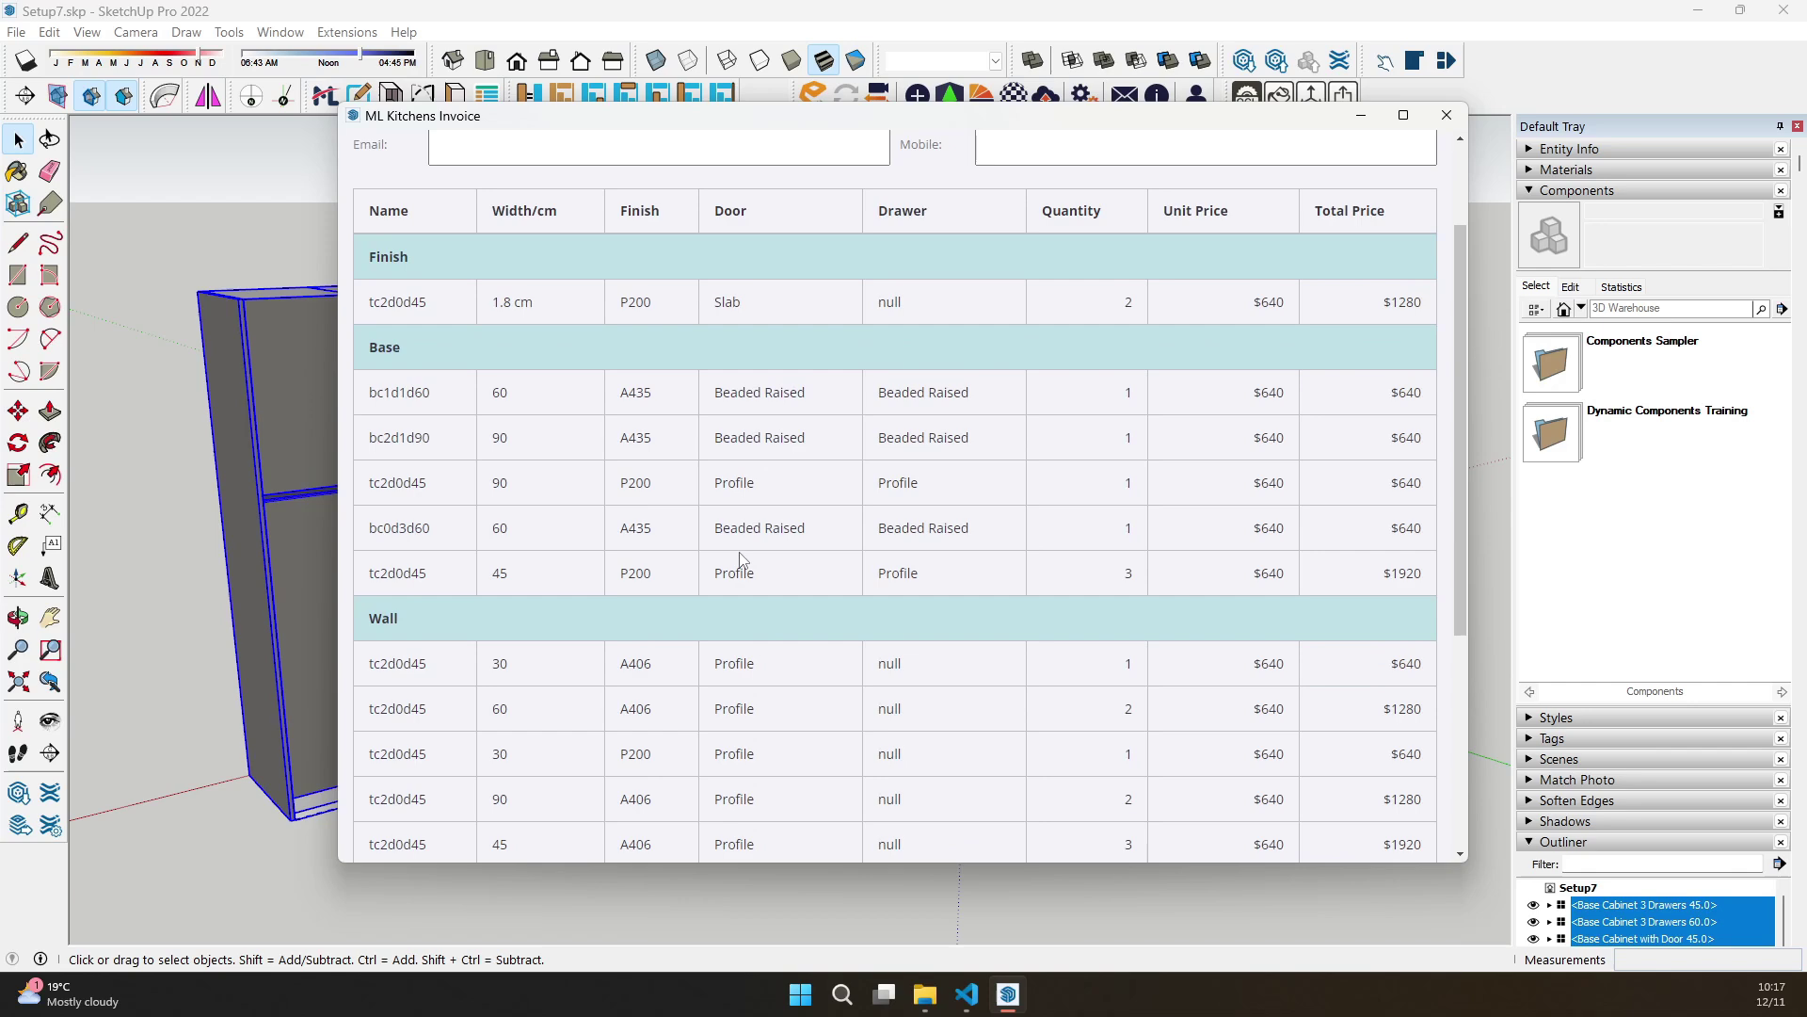
scroll(741, 559, down, 3)
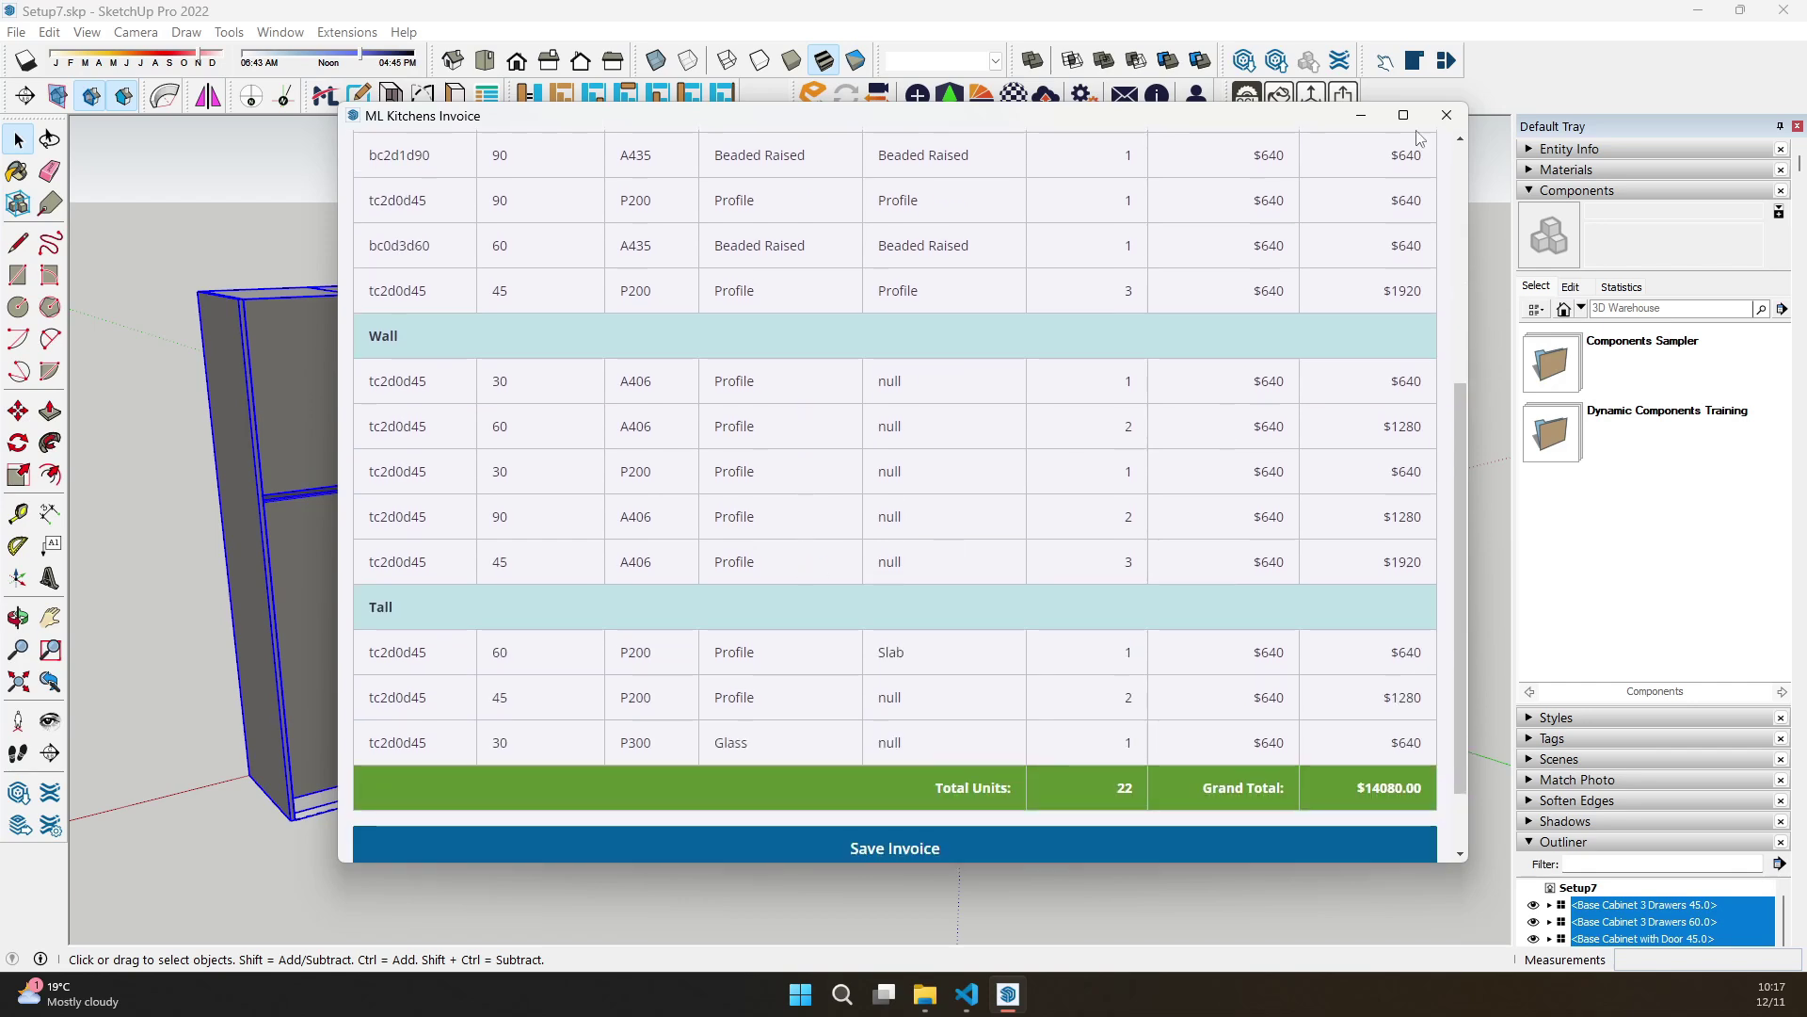
scroll(1239, 408, down, 1)
scroll(1392, 147, up, 6)
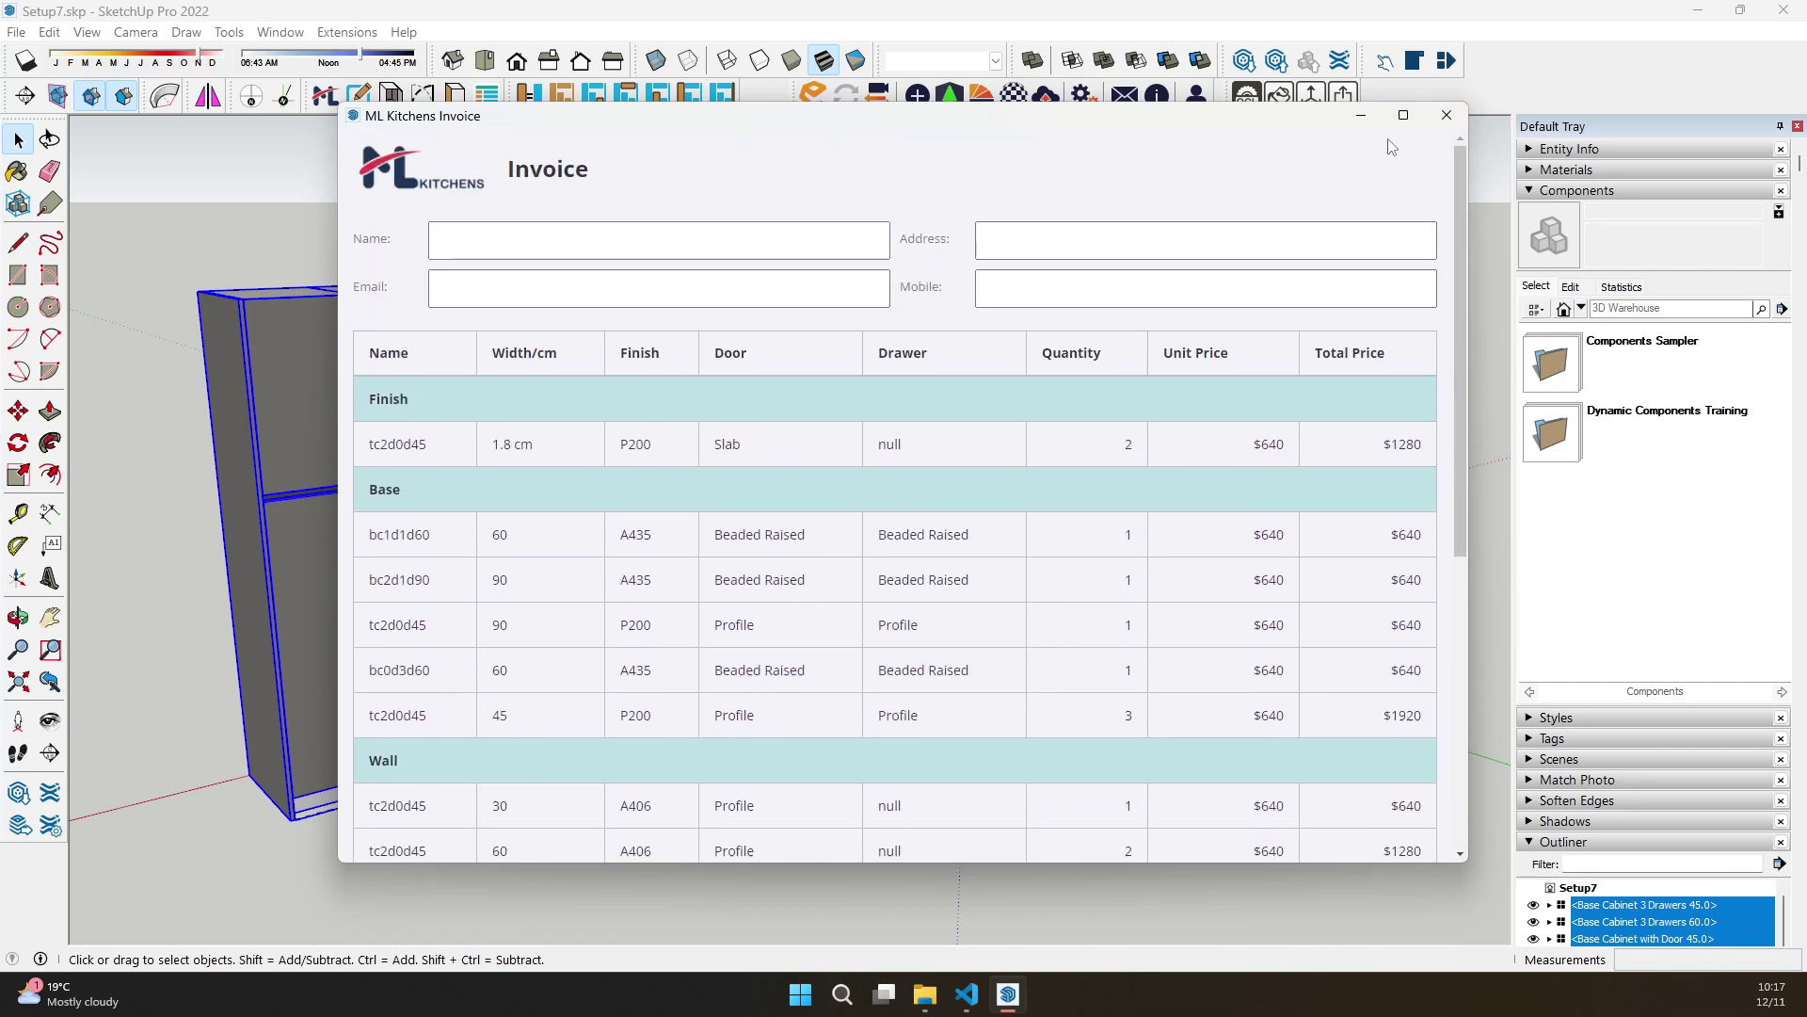
click(1451, 119)
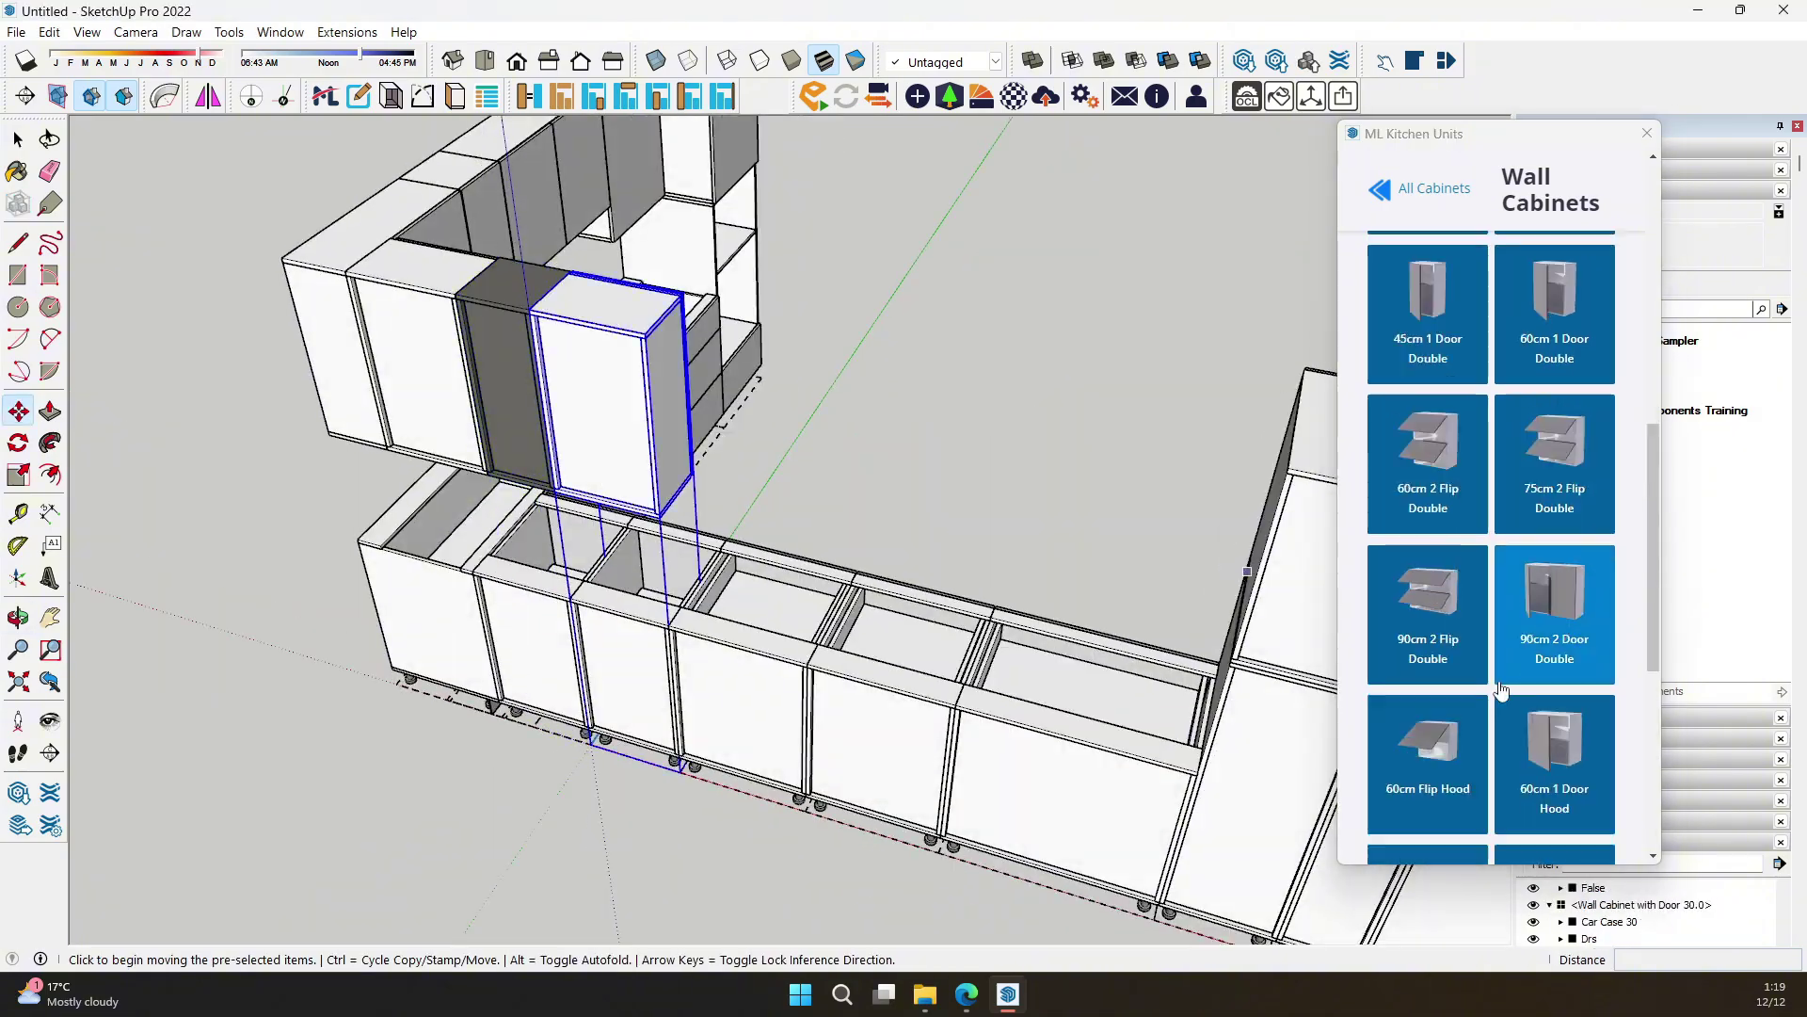
Zoom the view of the ML Kitchen Units cabinets being assembled into the L-shaped kitchen
scroll(1520, 702, down, 1)
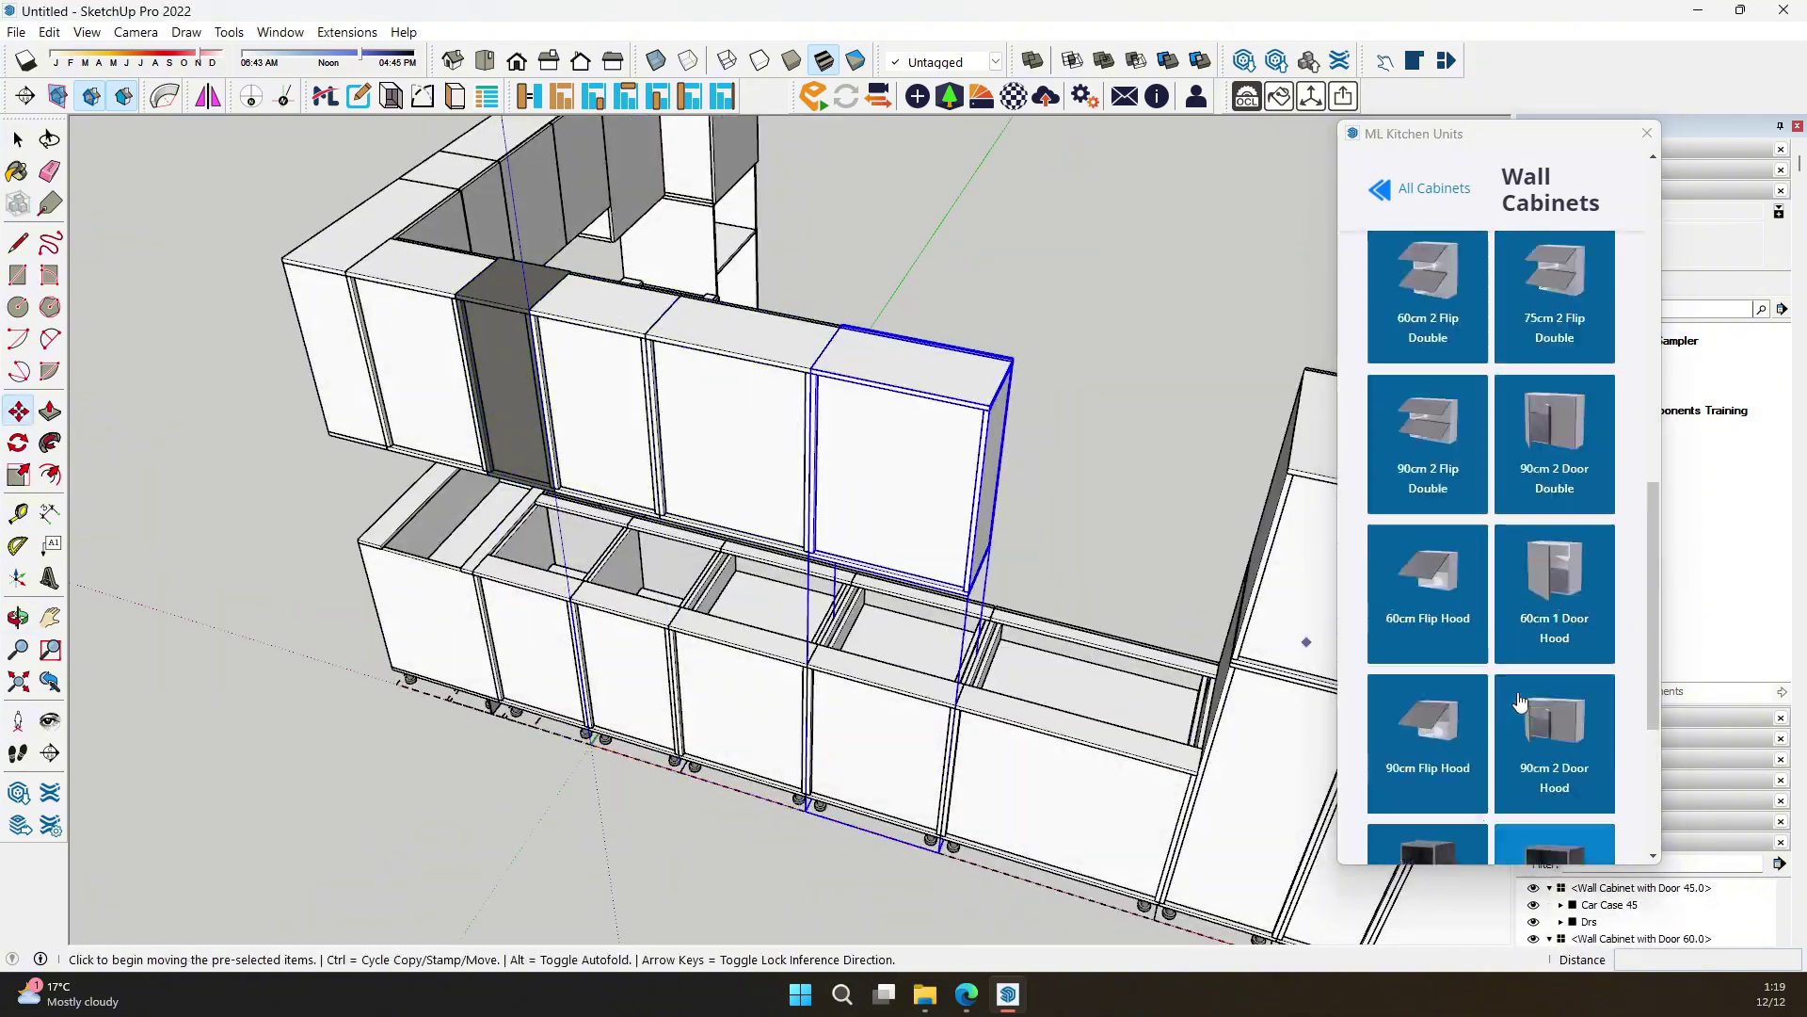